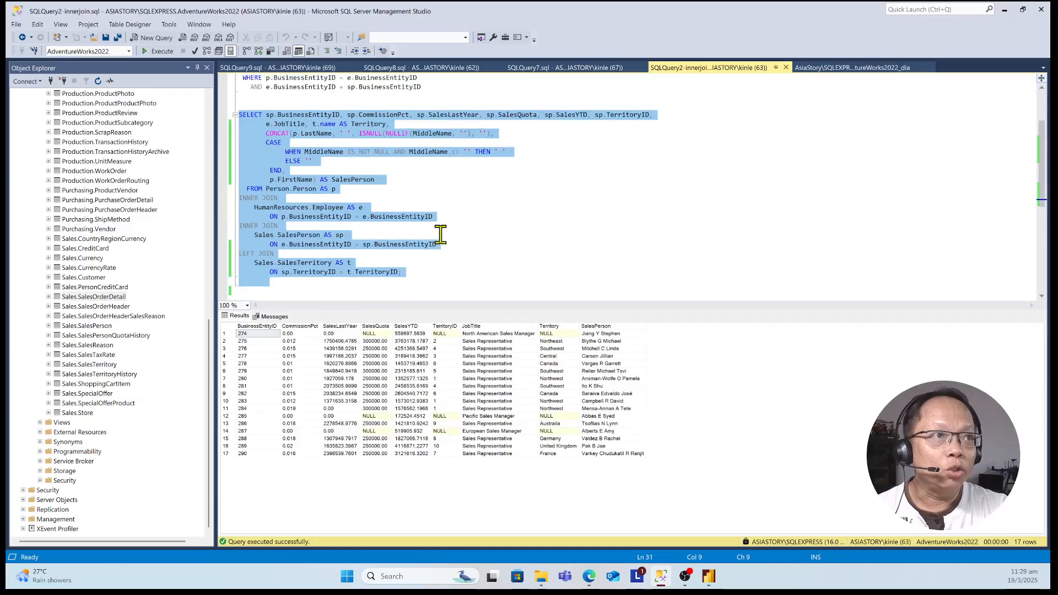
- Review the sales person SELECT query, focusing on its LEFT JOIN to Sales.SalesTerritory
left_click(567, 160)
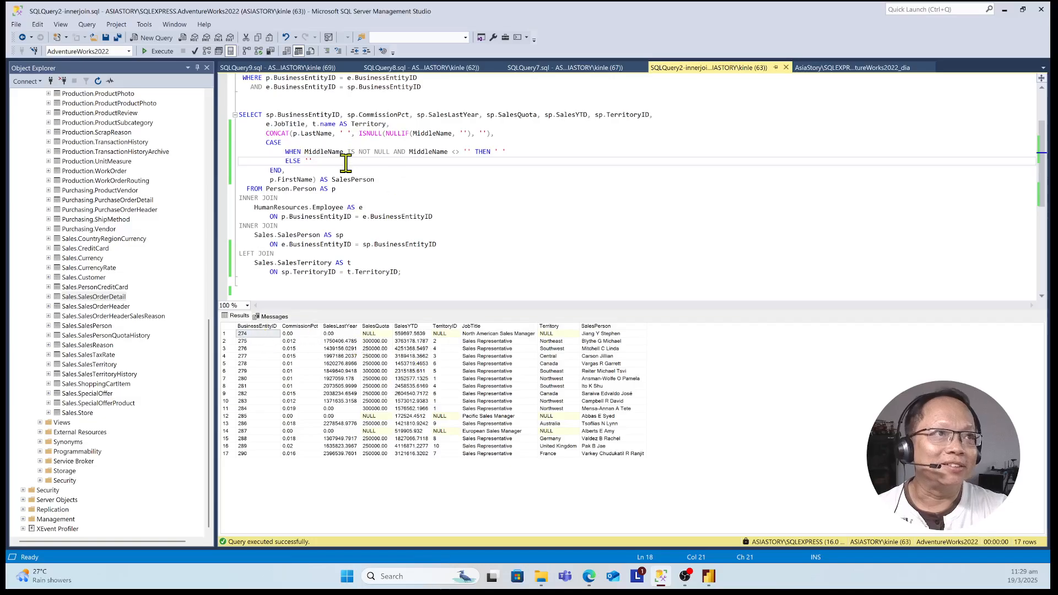
scroll(363, 231, "down", 1)
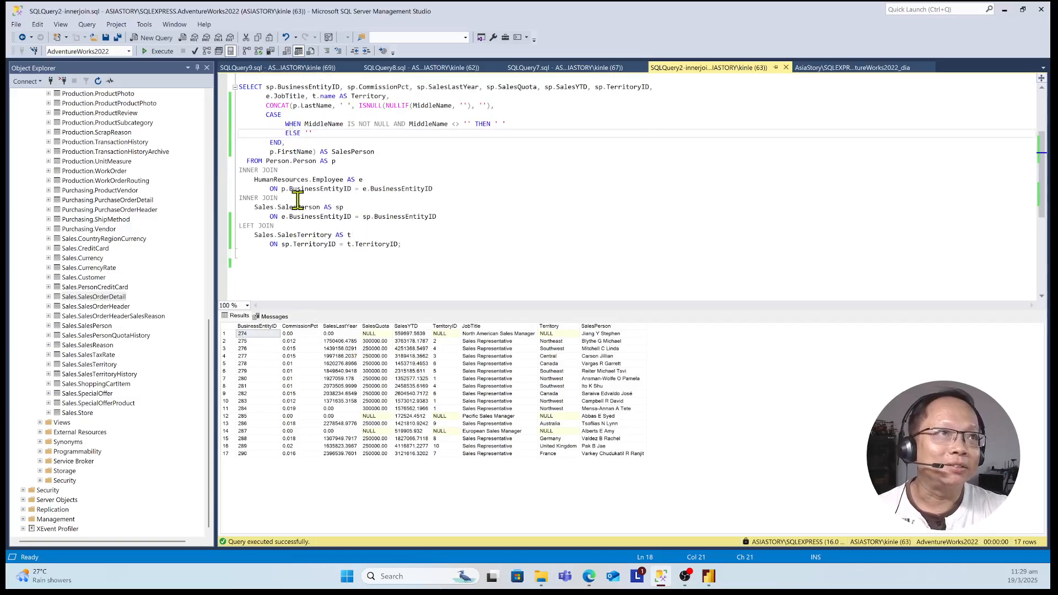
scroll(299, 208, "up", 1)
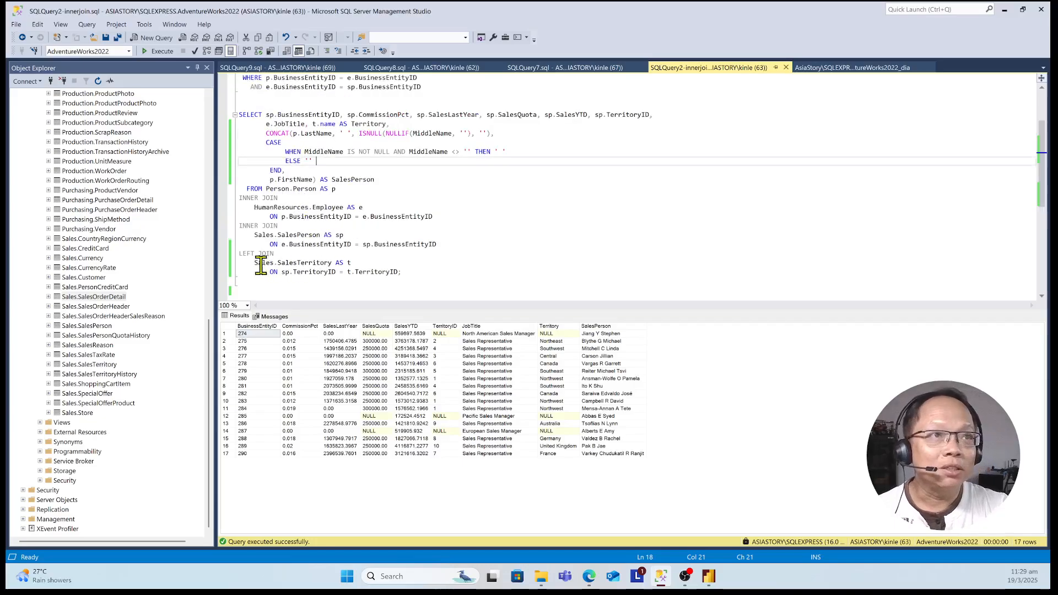
left_click_drag(240, 253, 397, 278)
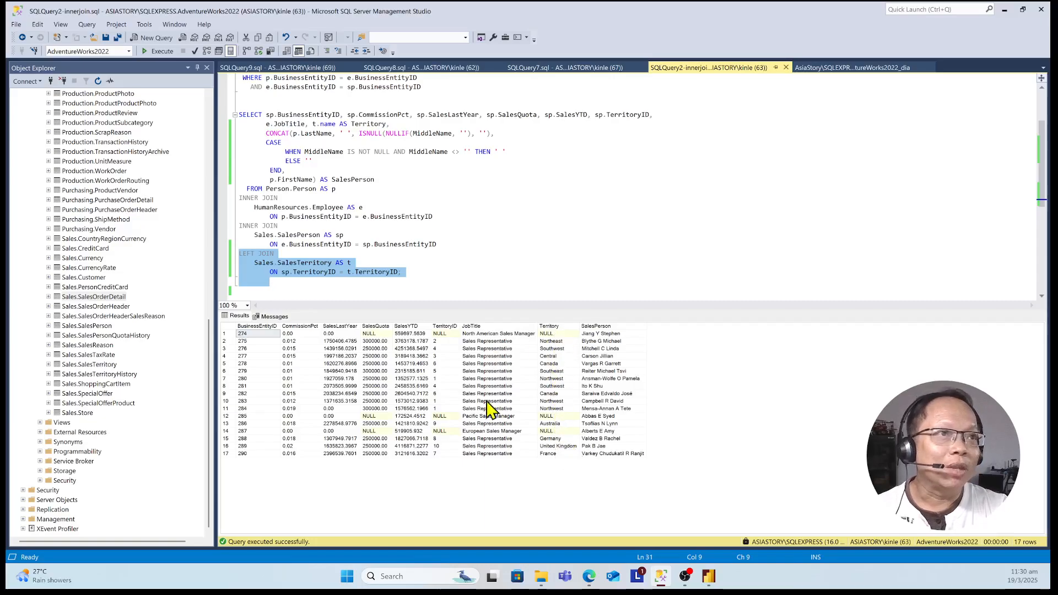
left_click(332, 235)
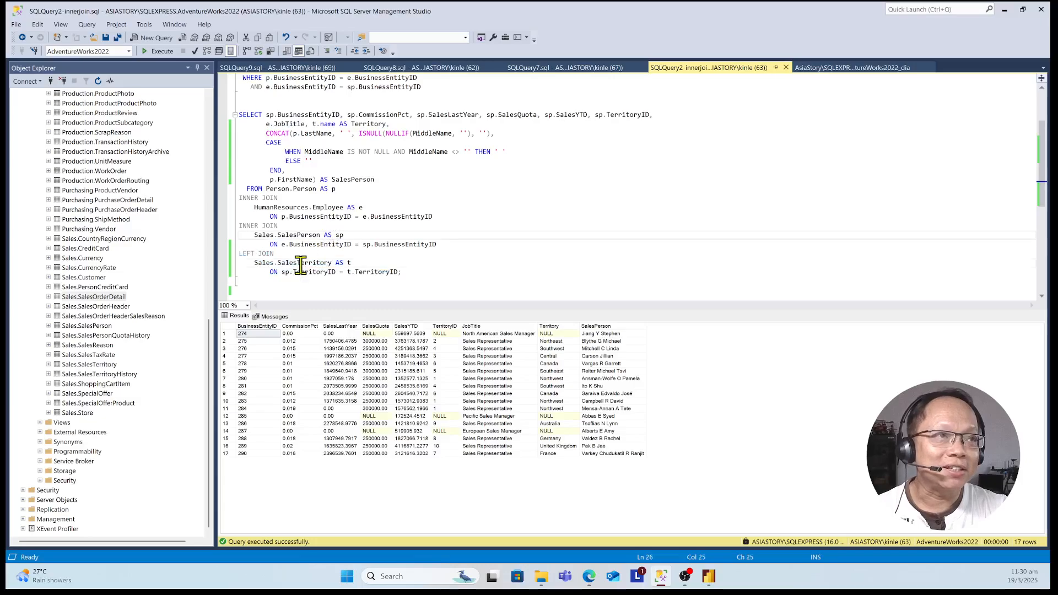
left_click(300, 264)
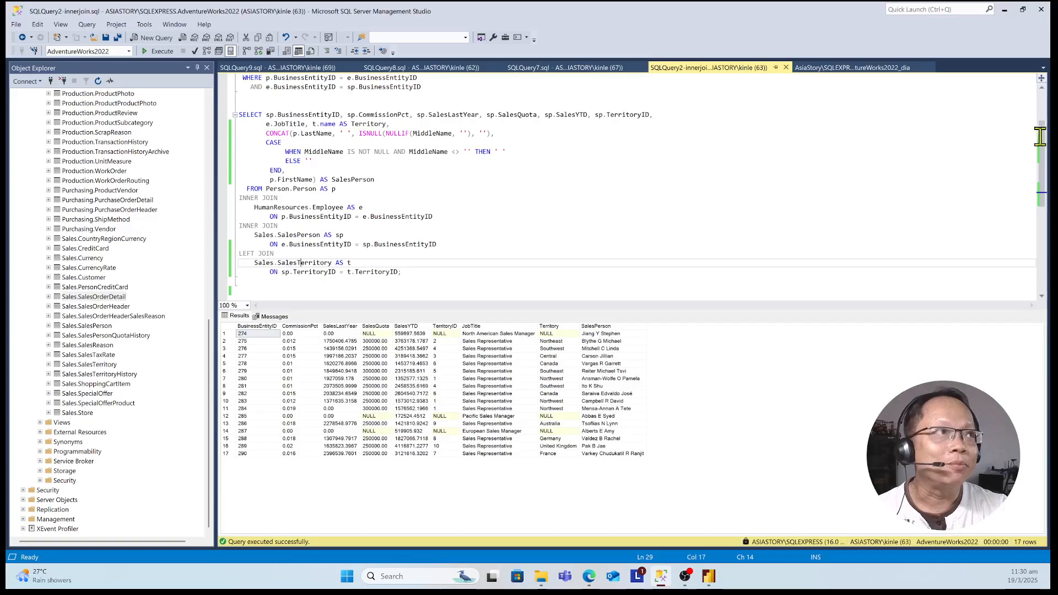
- Examine how SalesPerson, SalesTerritory and SalesOrderHeader relate in the AdventureWorks2022 database diagram, and return to the inner join query
left_click(840, 68)
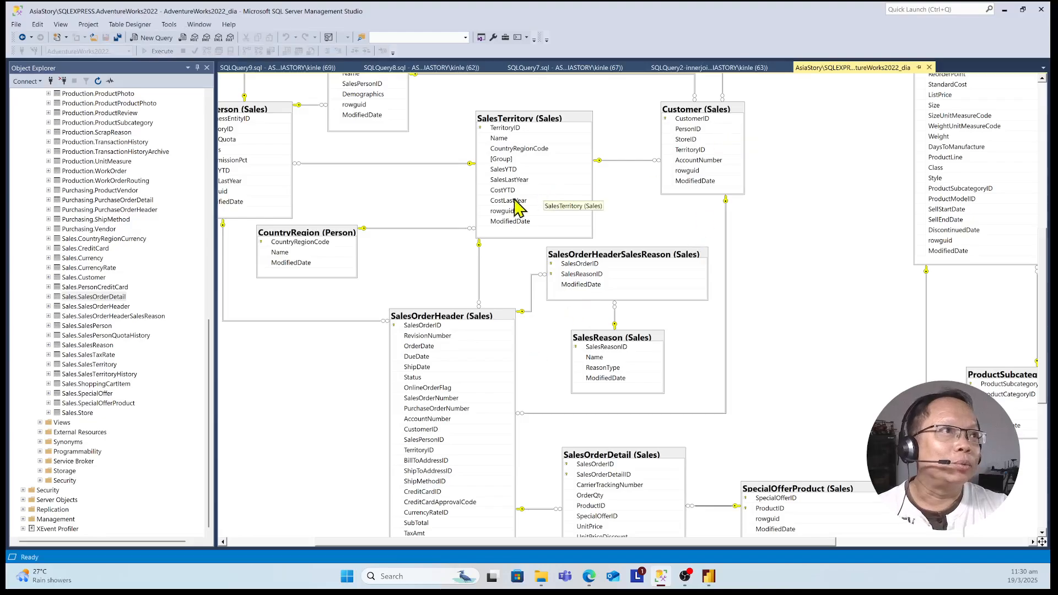
left_click_drag(630, 542, 584, 543)
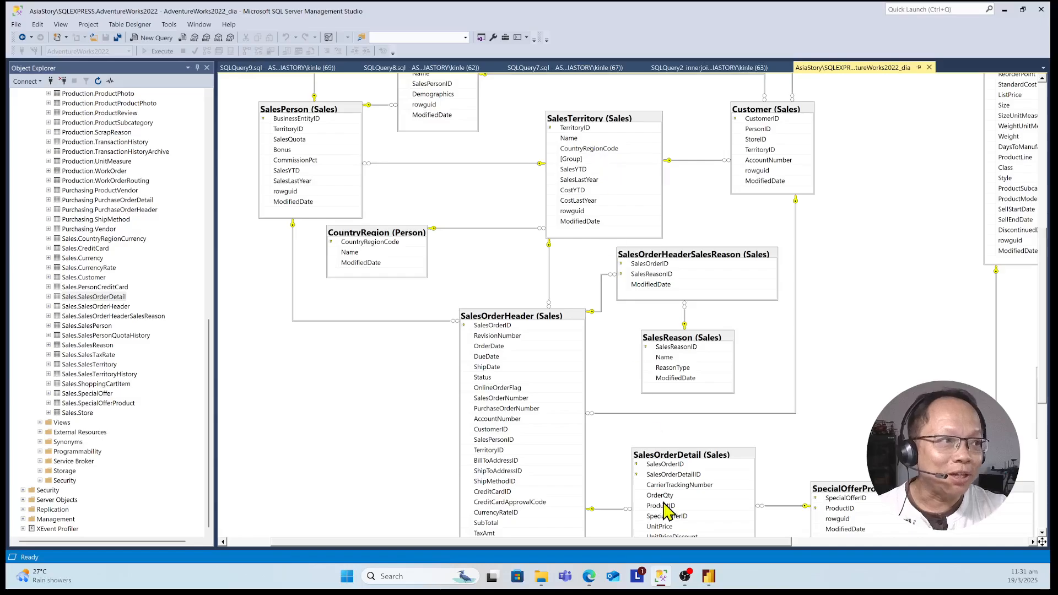
left_click(661, 580)
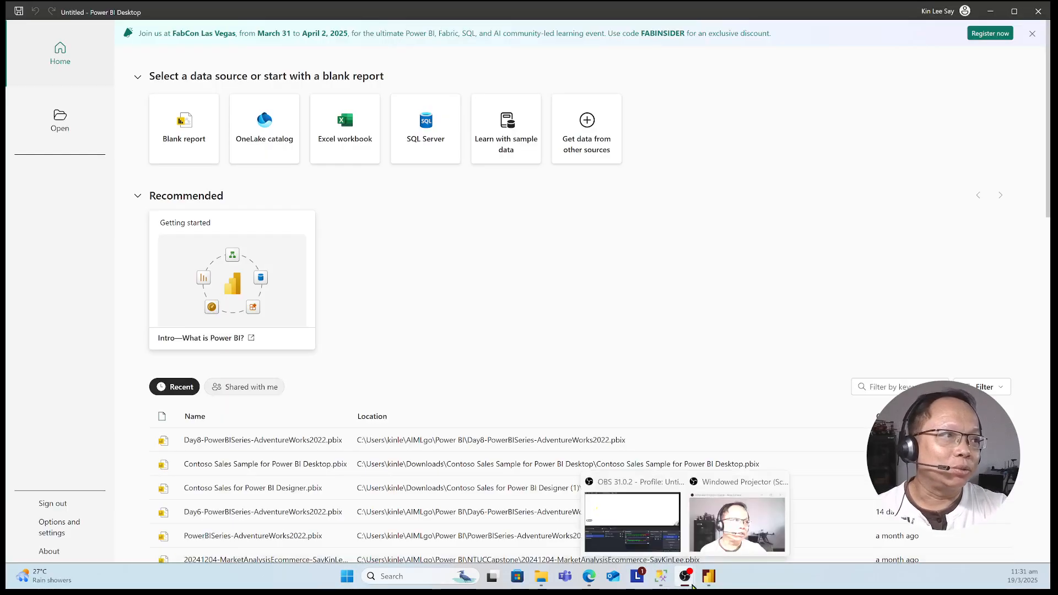
left_click(663, 579)
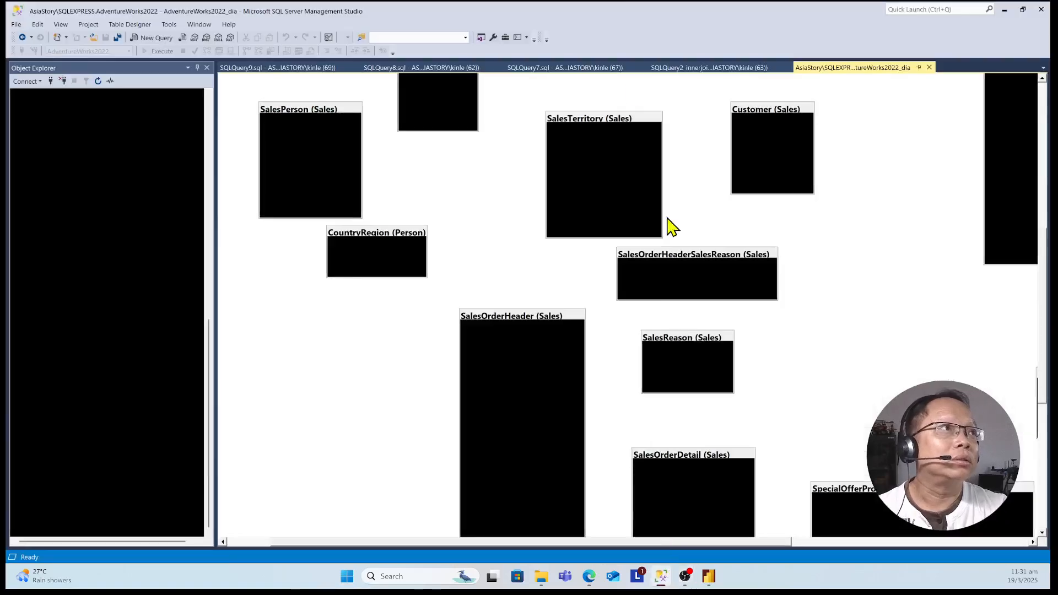
left_click(738, 68)
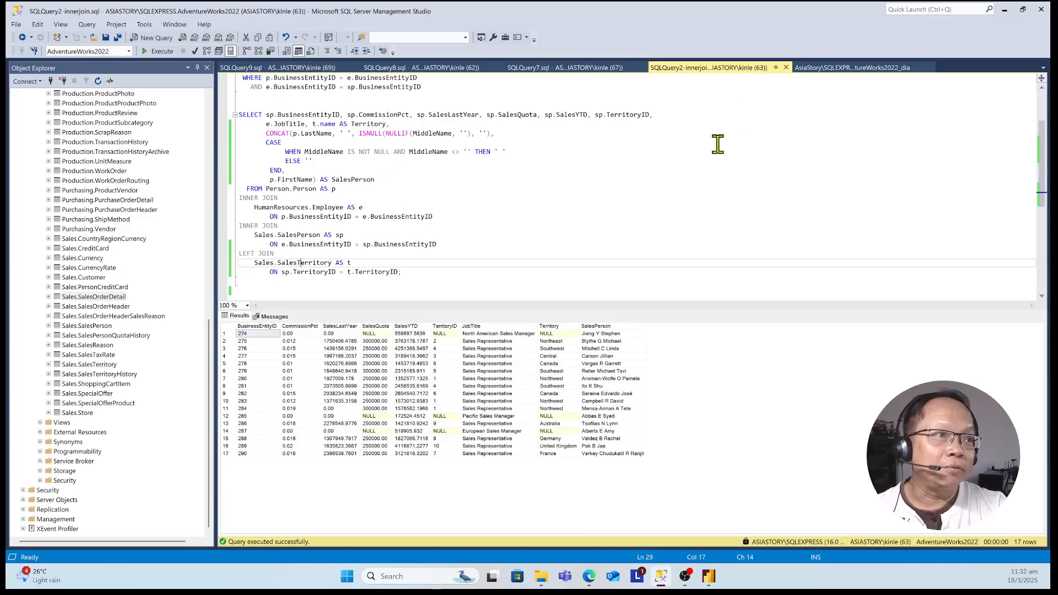
- Switch to the Day8-PowerBISeries-AdventureWorks2022 report in Power BI Desktop and show its Sales Person query in the Power Query Editor
mouse_move(687, 581)
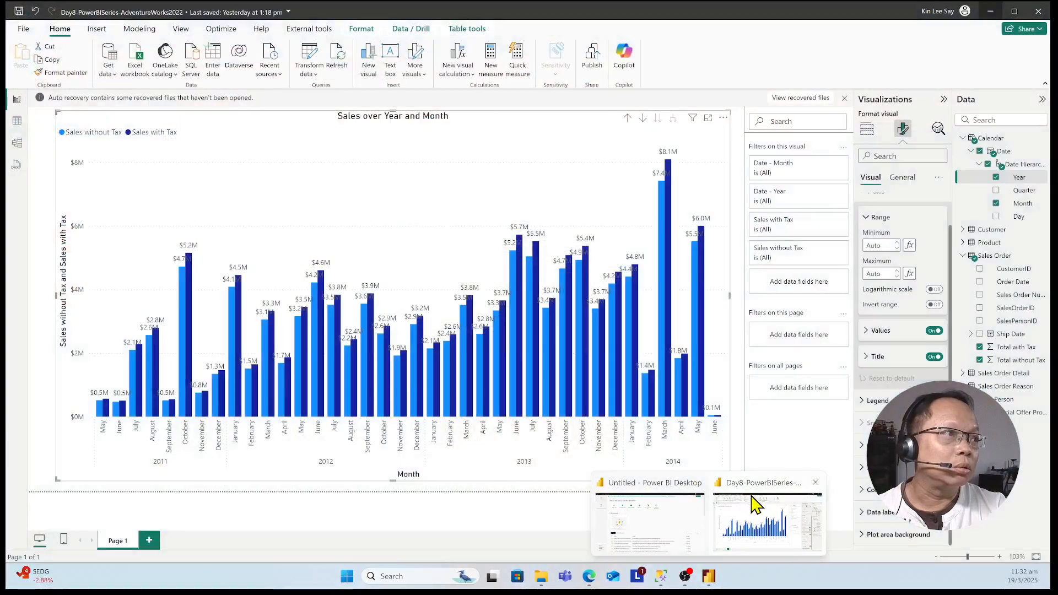
left_click(755, 504)
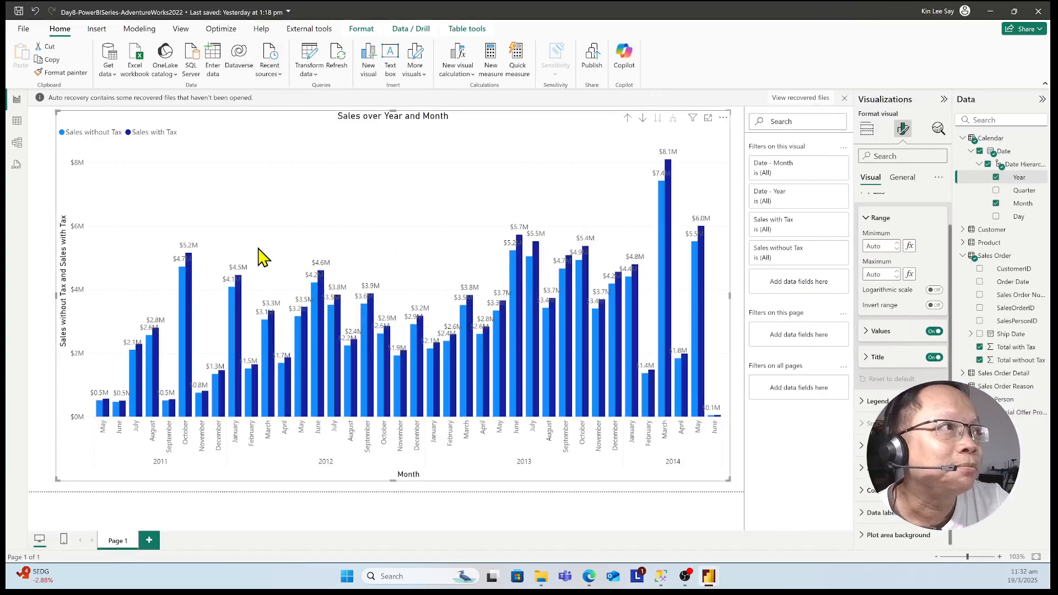
left_click(309, 72)
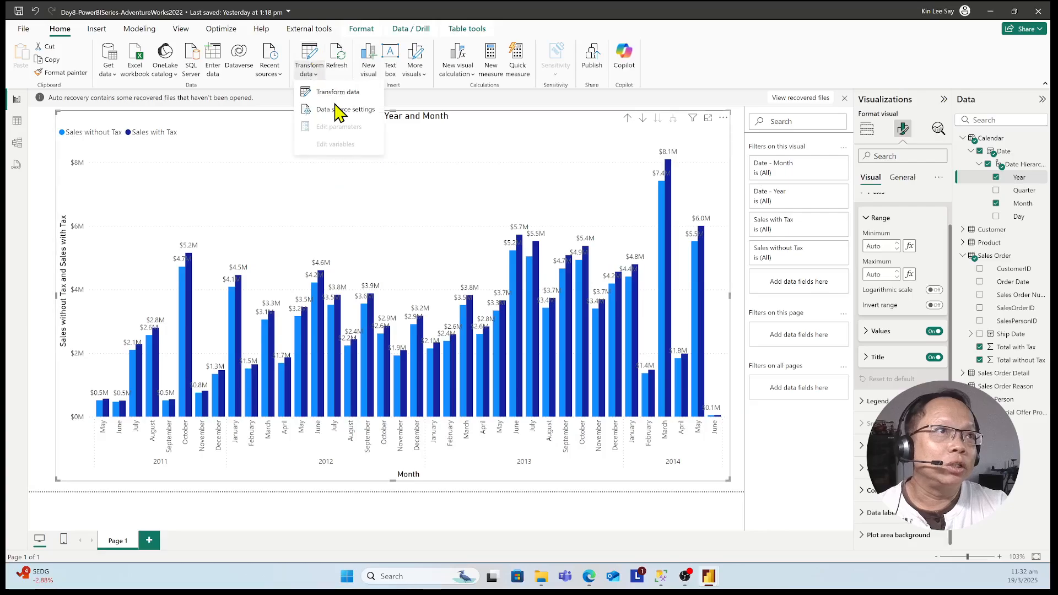
left_click(332, 93)
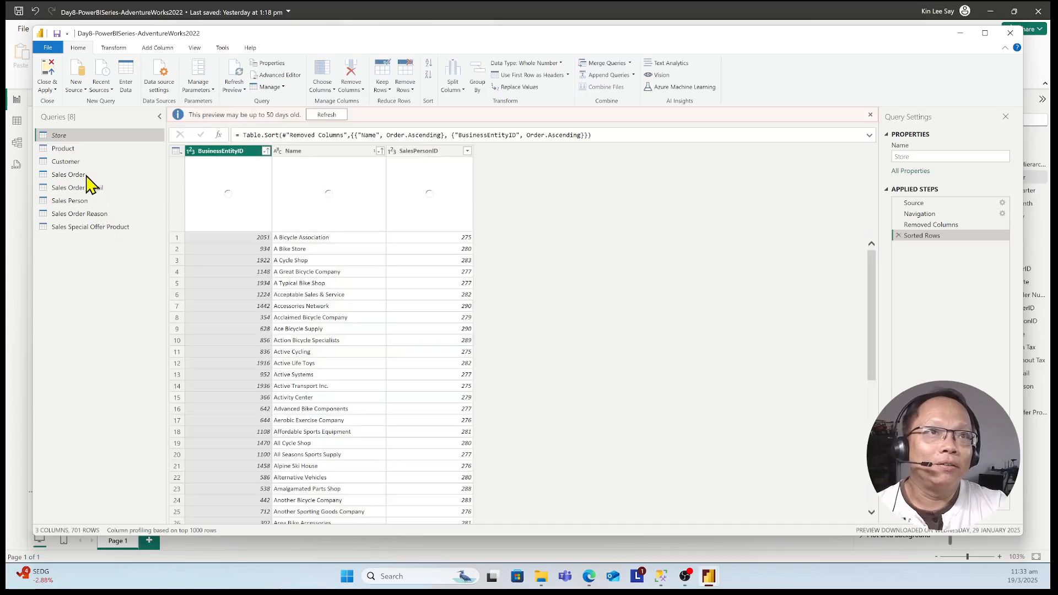
left_click(80, 202)
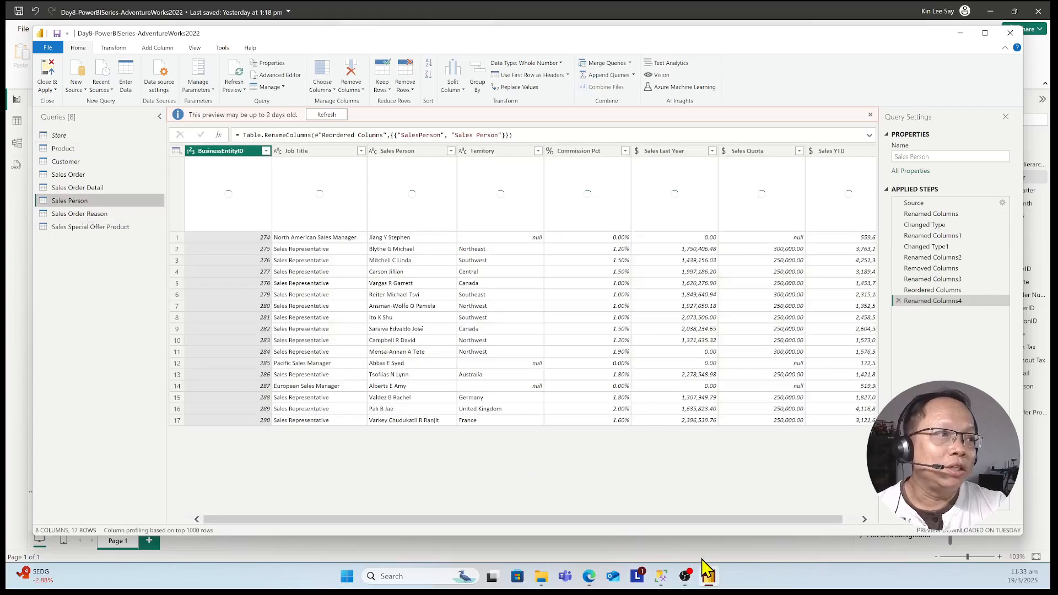
left_click(661, 575)
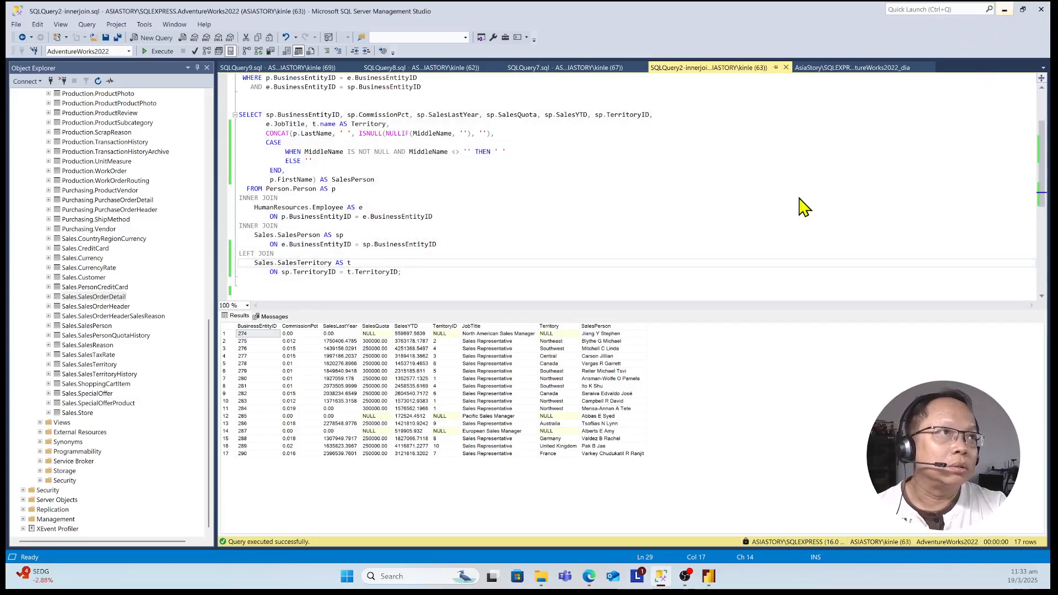
left_click(1013, 9)
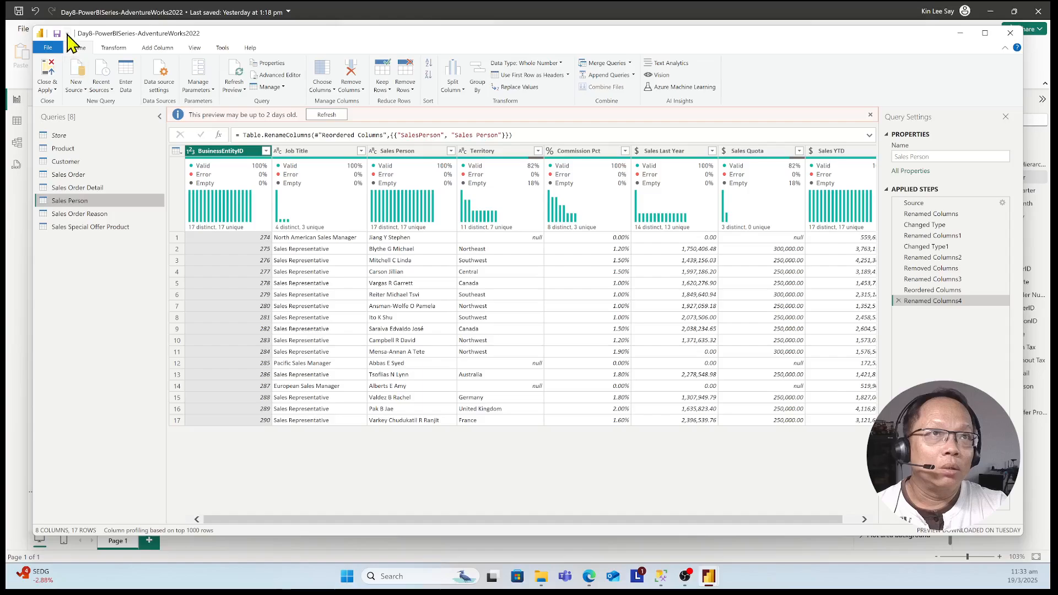
- Start a new SQL Server source with server ASIASTORY\SQLEXPRESS and database AdventureWorks2022
left_click(77, 87)
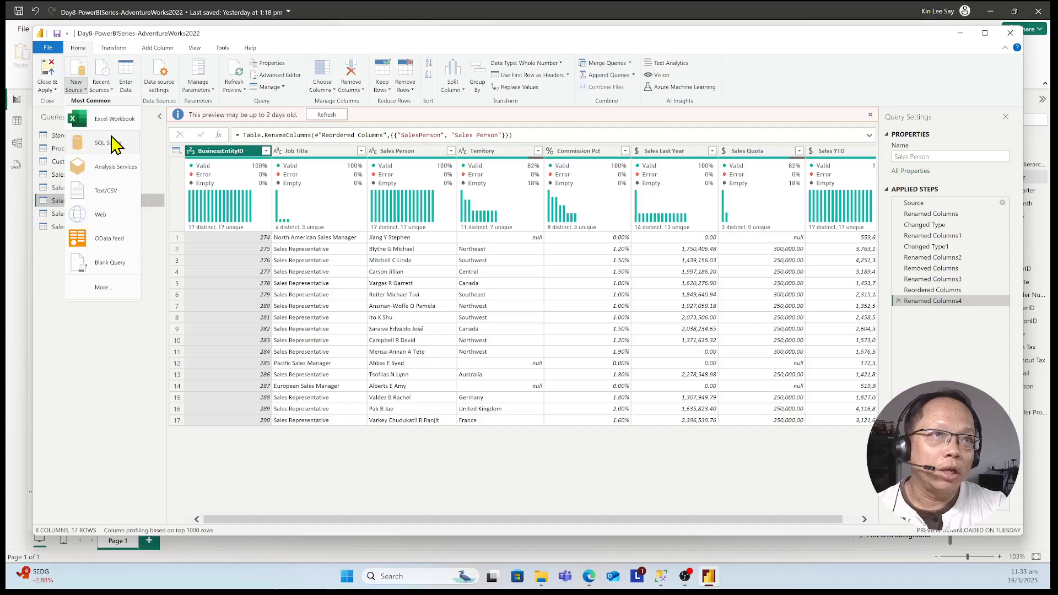
left_click(117, 143)
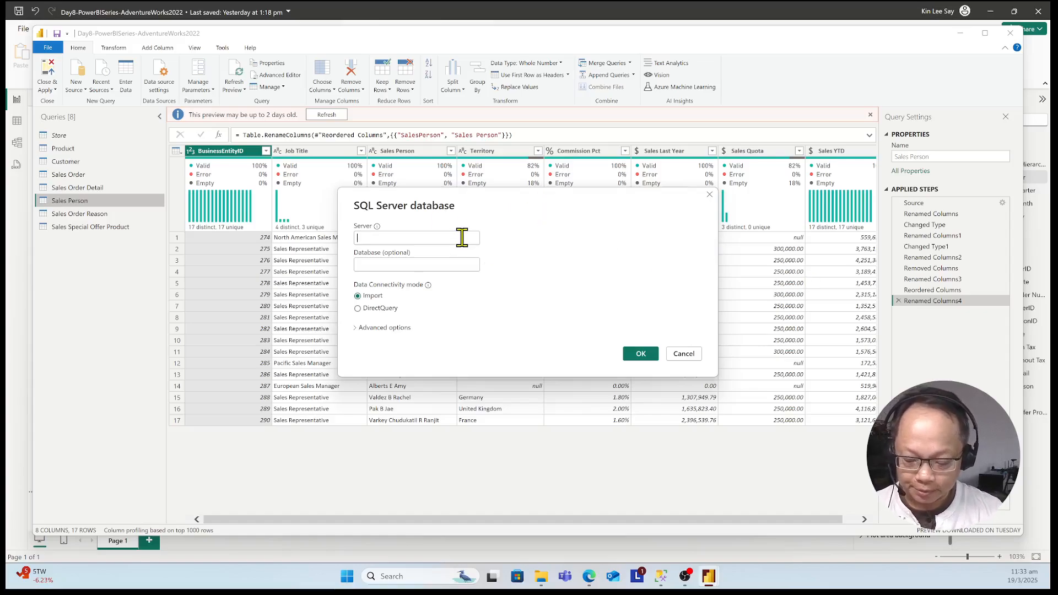
type("ASIASTORY\\SQLEXPRESS")
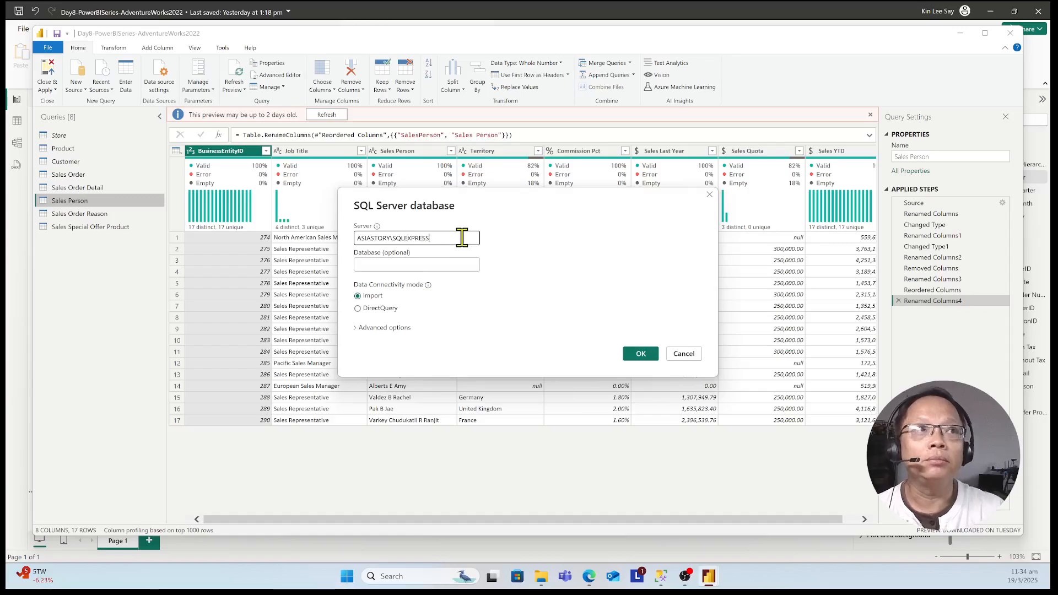
left_click(418, 264)
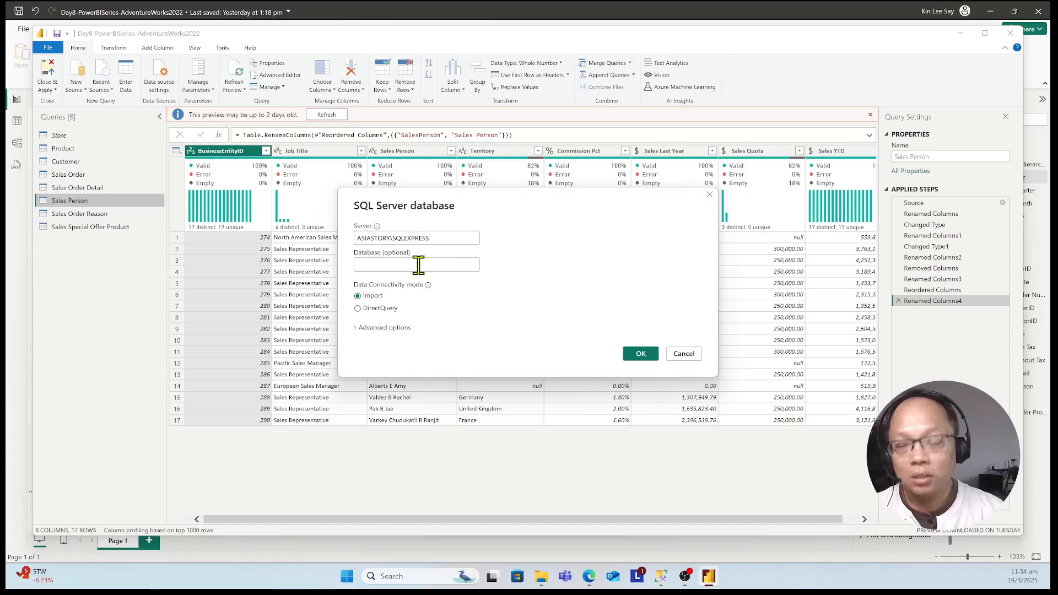
type("Ad")
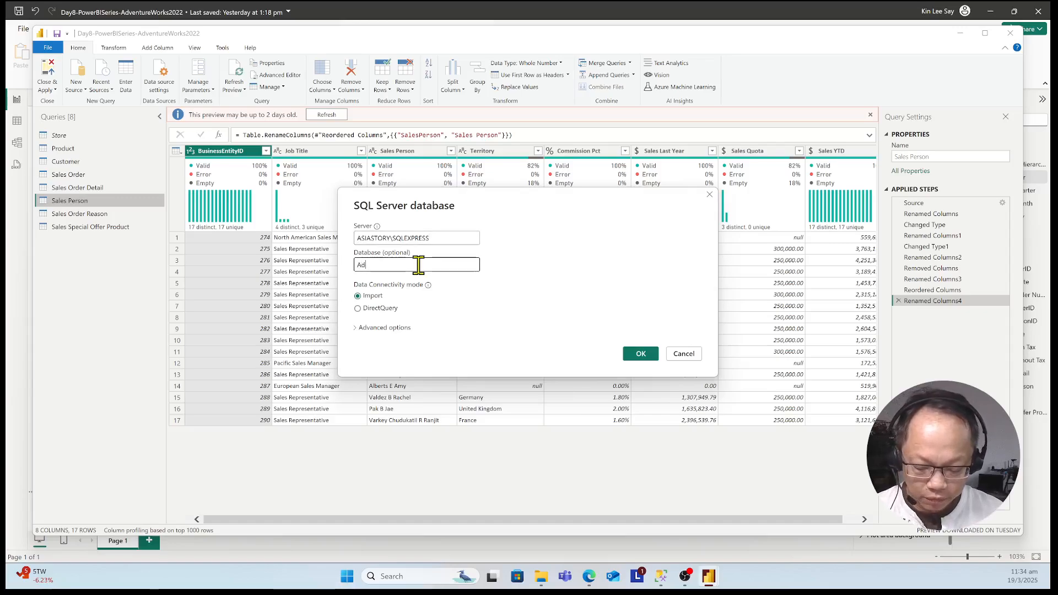
type("ventureWorks2022")
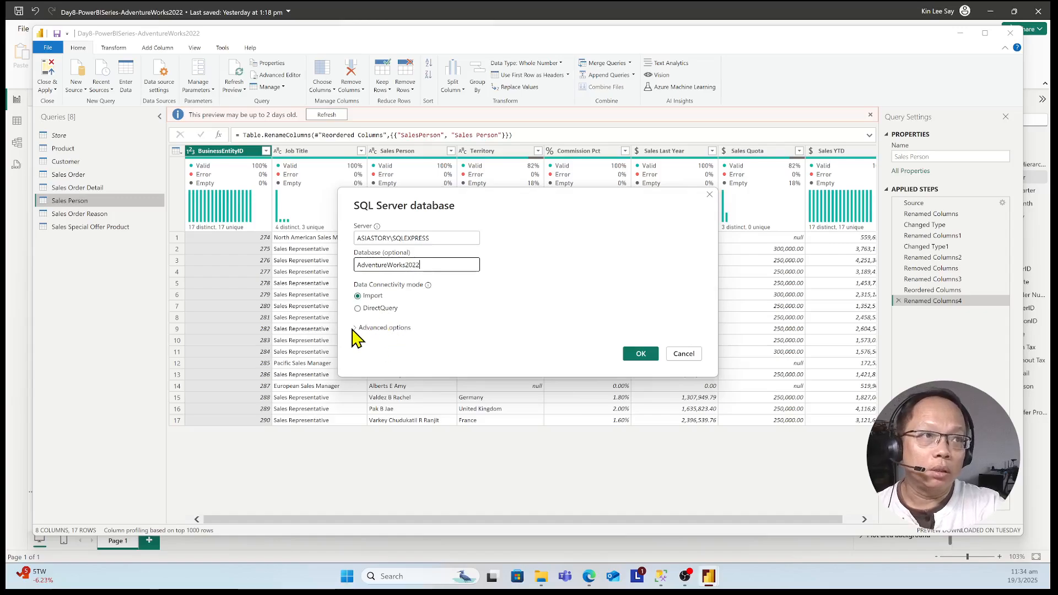
- Copy the sales person SELECT query with its LEFT JOIN from SQL Server Management Studio into the new source's advanced SQL statement in Power Query
left_click(375, 329)
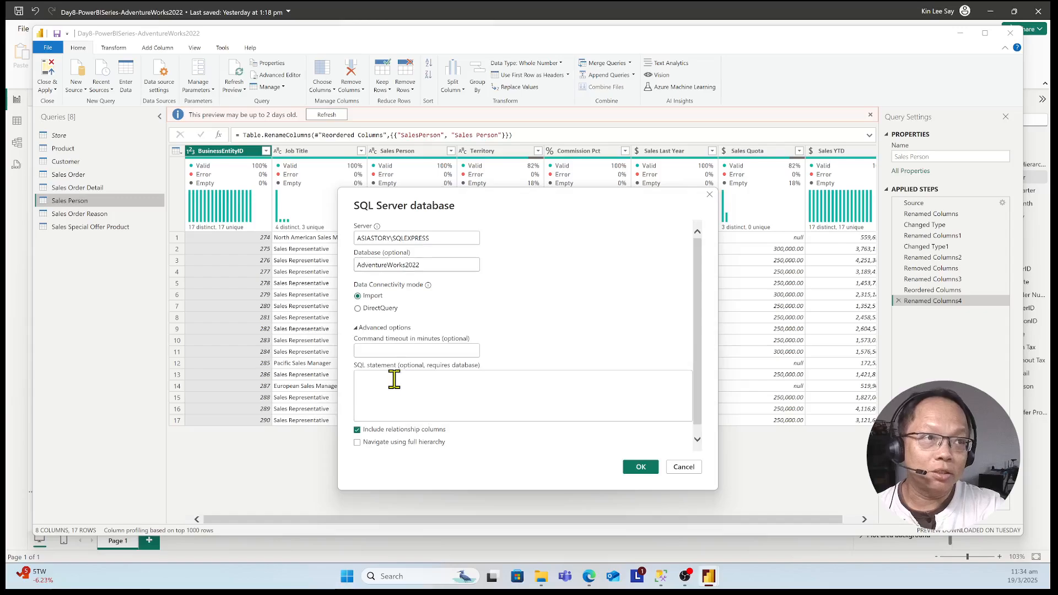
left_click(395, 374)
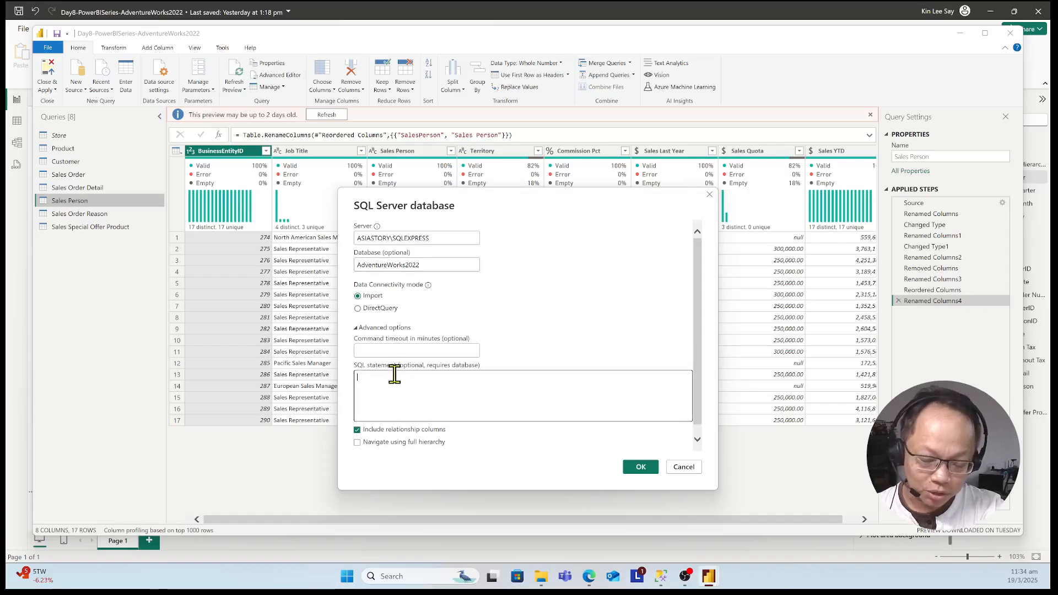
type("Unique nonclustered index. Used to support replication samples.")
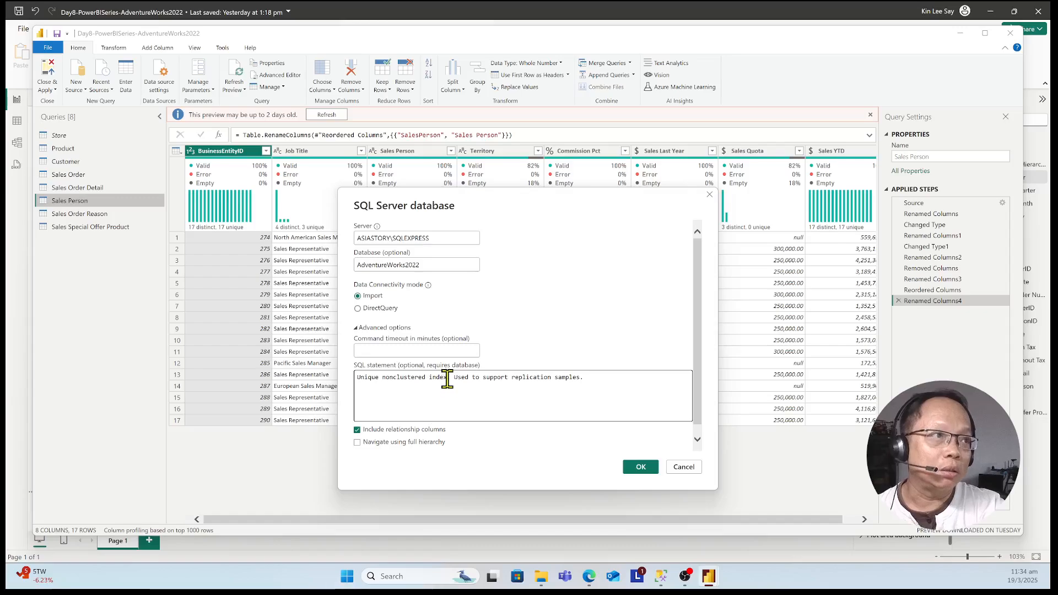
key("ctrl+z")
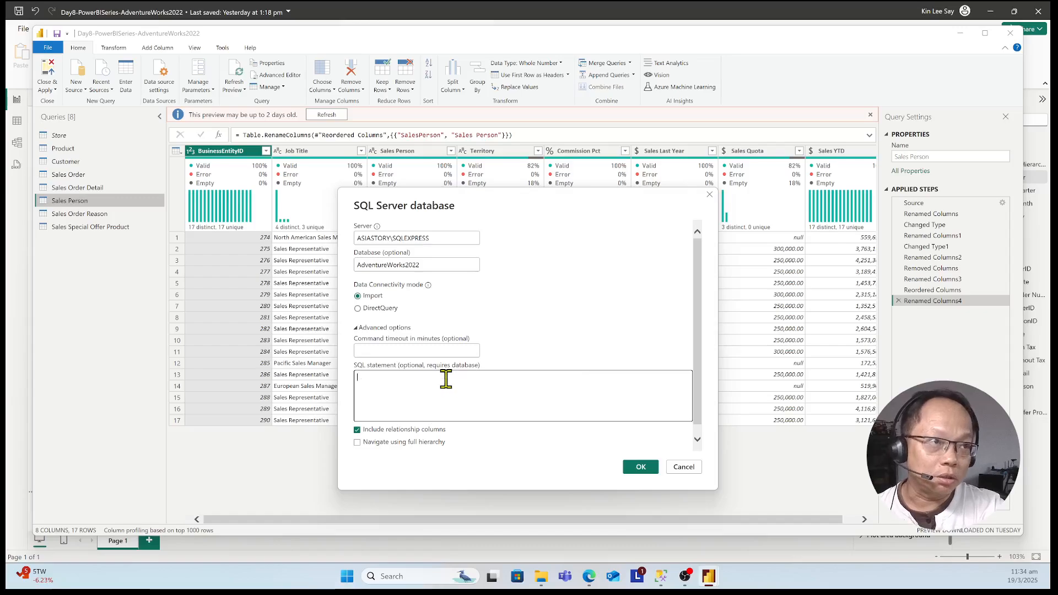
left_click(665, 575)
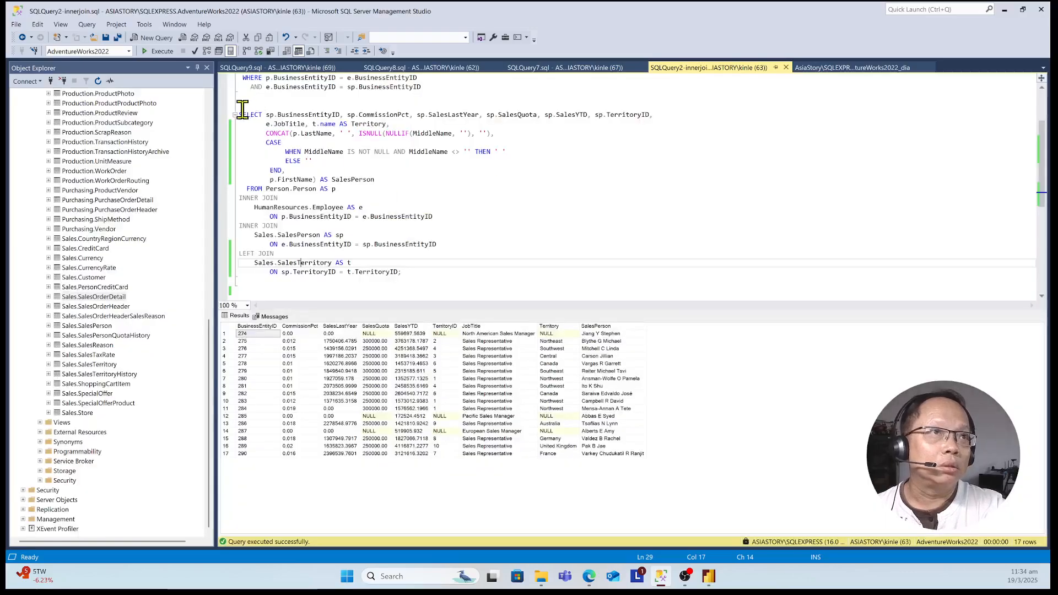
left_click(240, 114)
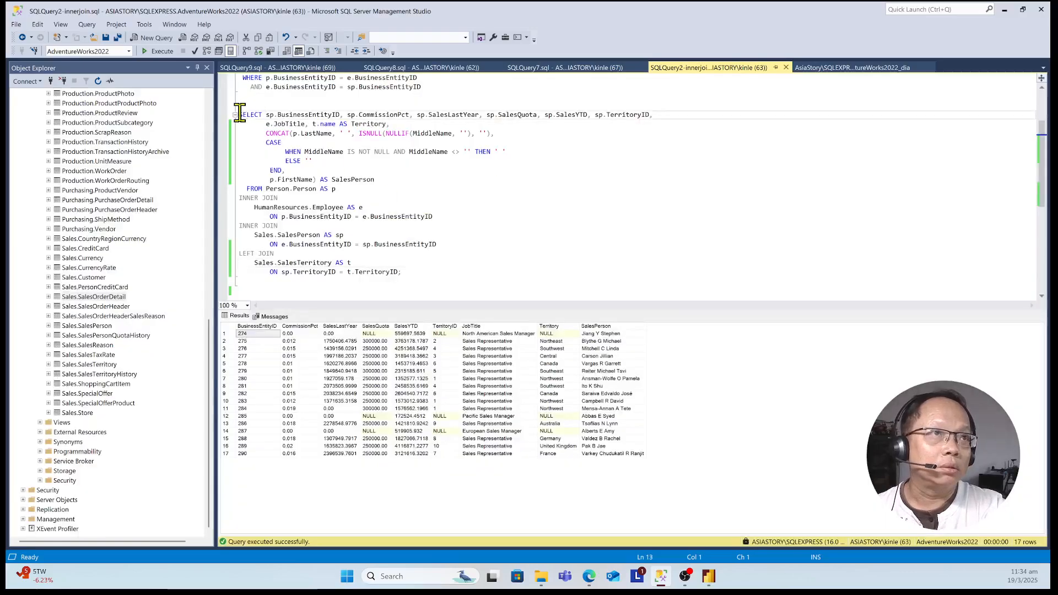
left_click_drag(240, 114, 242, 278)
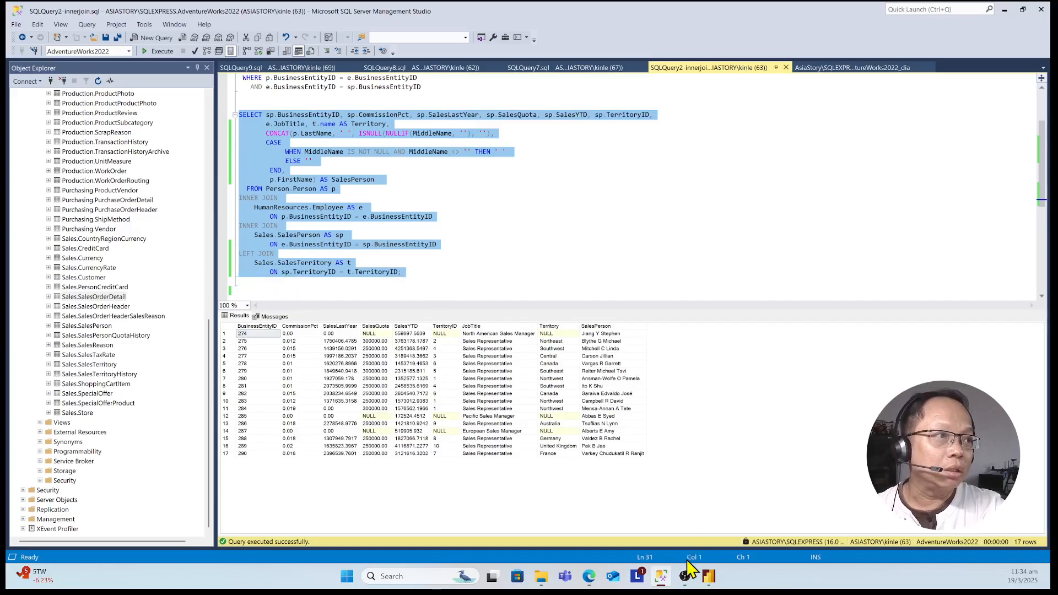
mouse_move(661, 576)
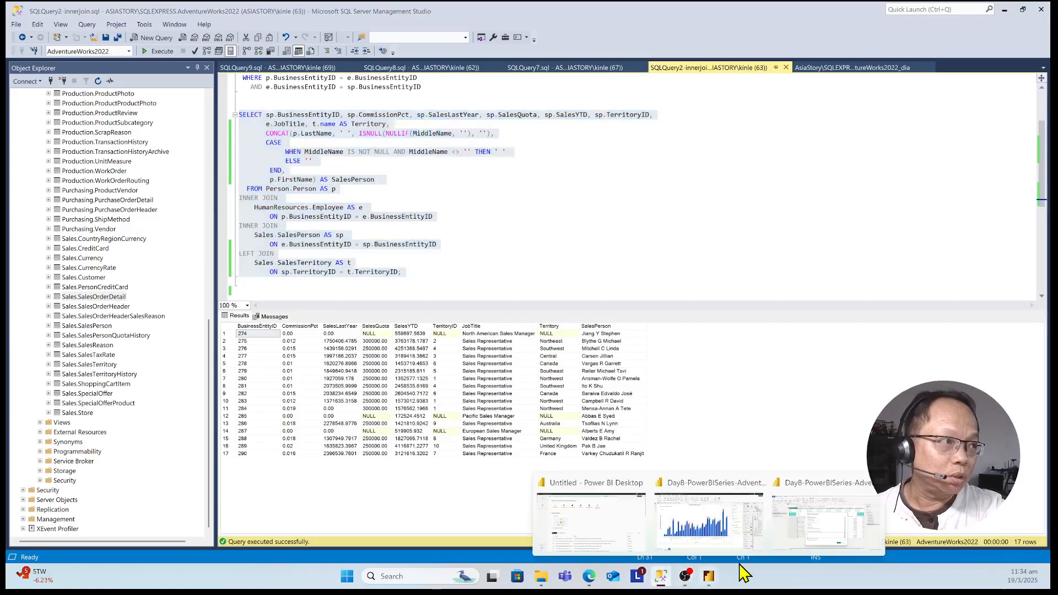
left_click(810, 527)
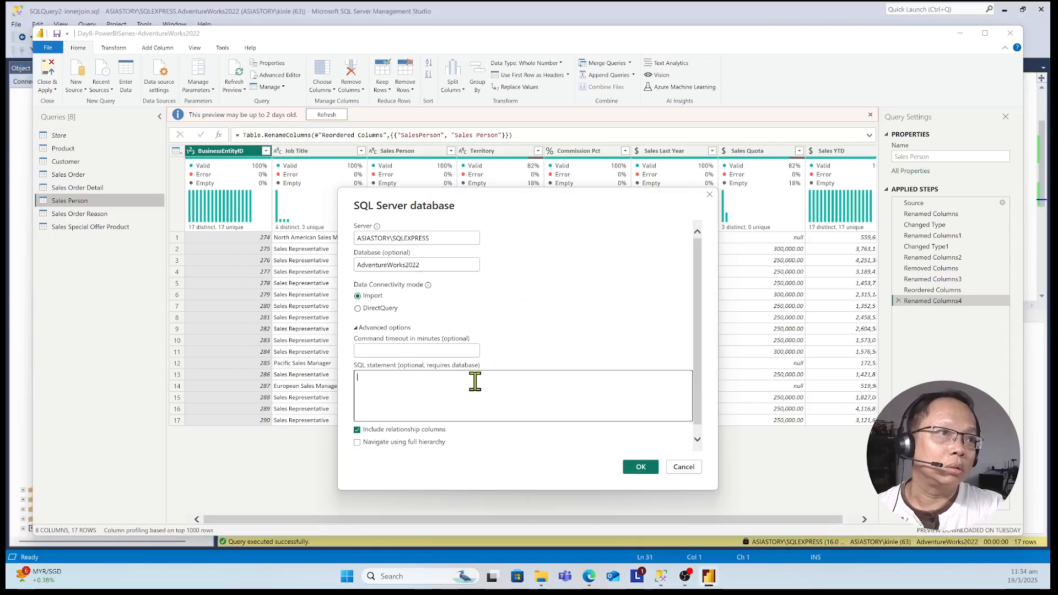
key("ctrl+v")
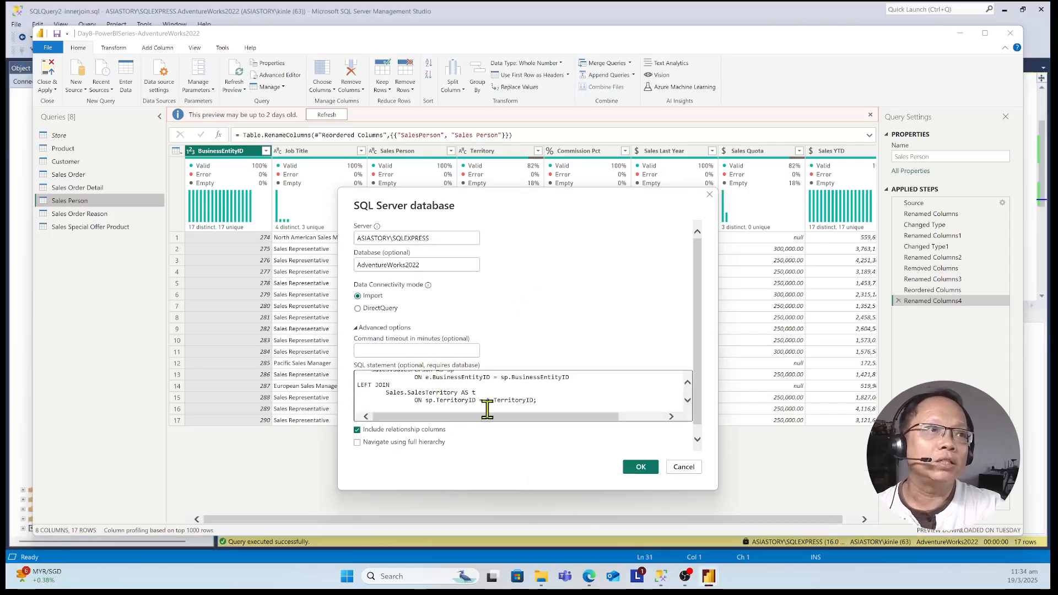
scroll(399, 397, "down", 2)
scroll(401, 398, "up", 3)
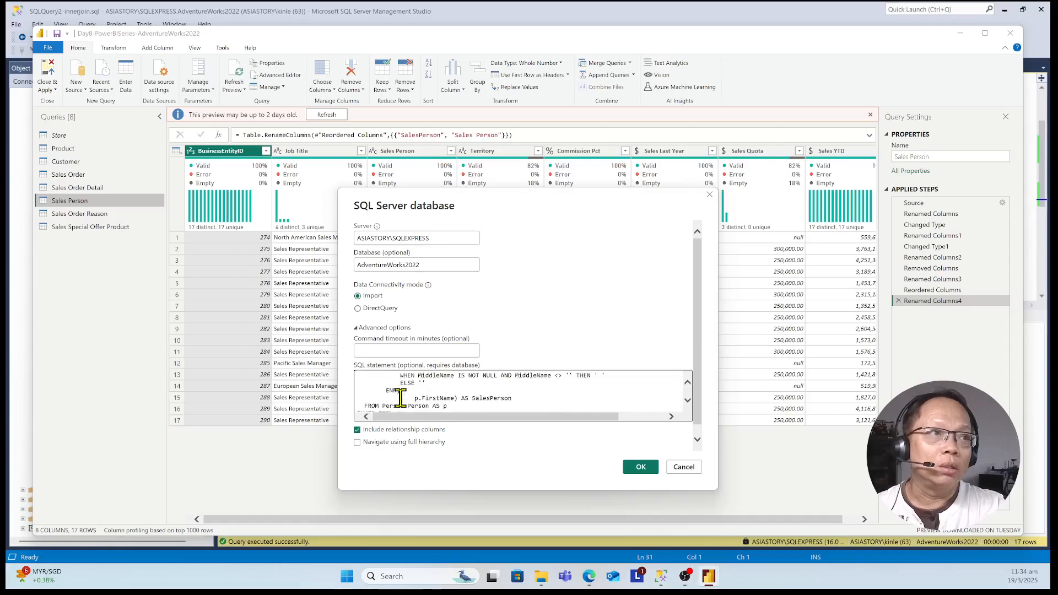
- Review the pasted SQL statement, preview the data it returns from AdventureWorks2022, and dismiss the preview without adding a query
scroll(401, 398, "down", 4)
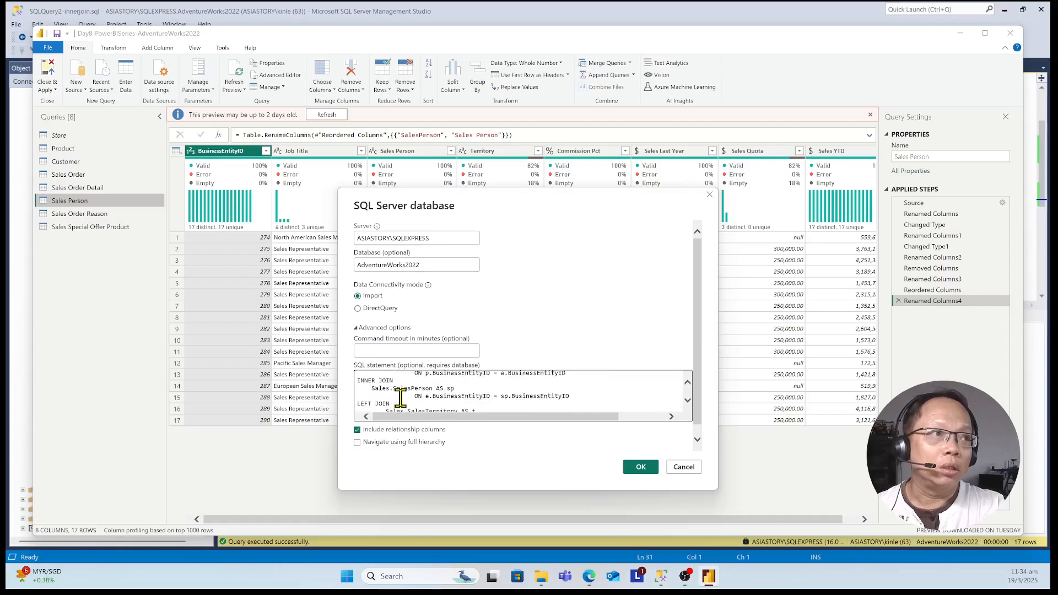
left_click(638, 470)
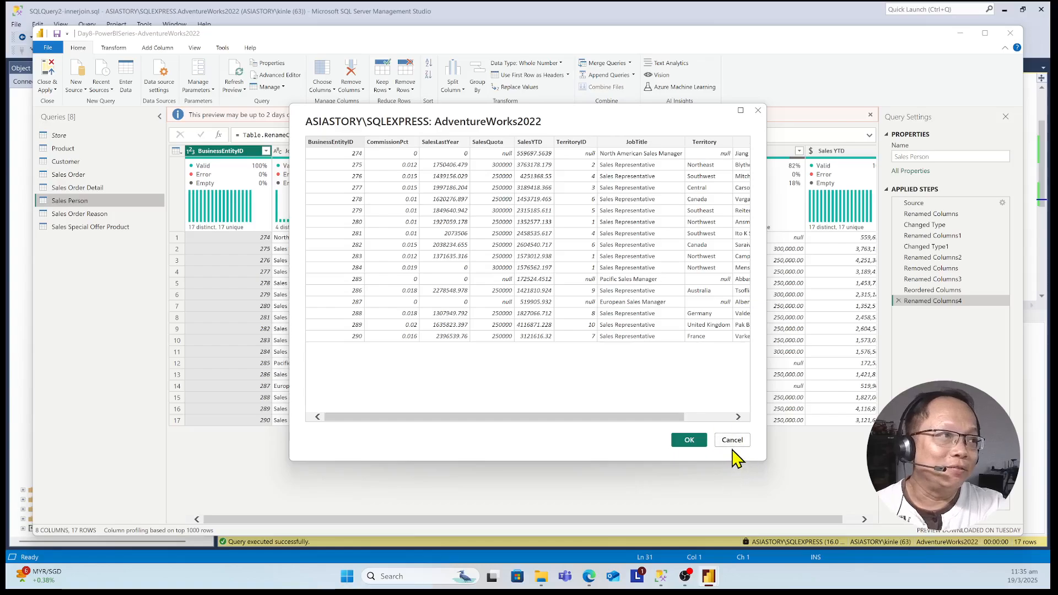
left_click(698, 441)
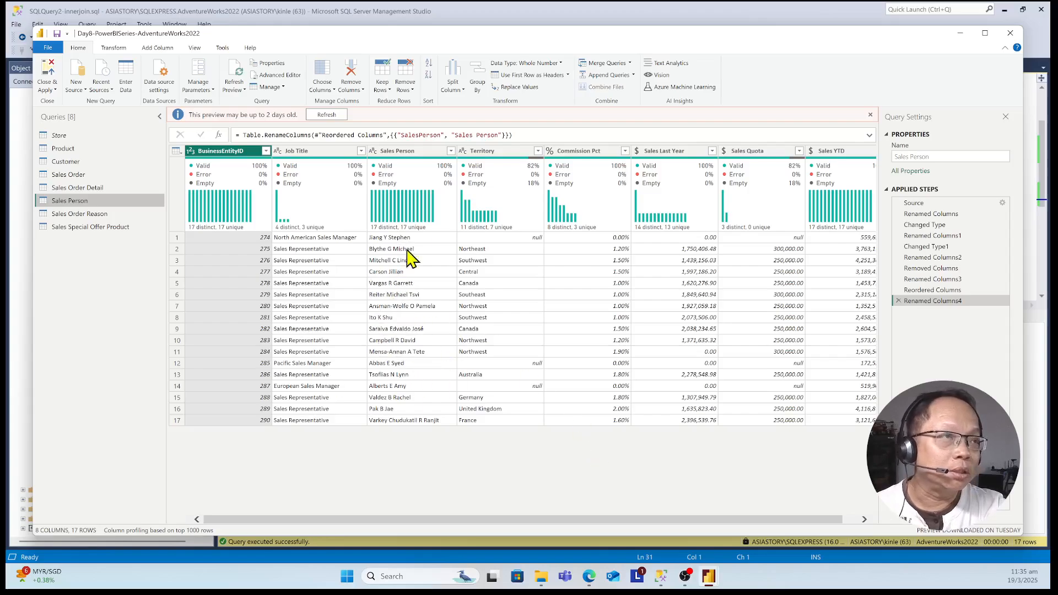
- Switch to SQL Server Management Studio and examine the CONCAT and CASE expression that builds SalesPerson, along with the query's joins
left_click(664, 580)
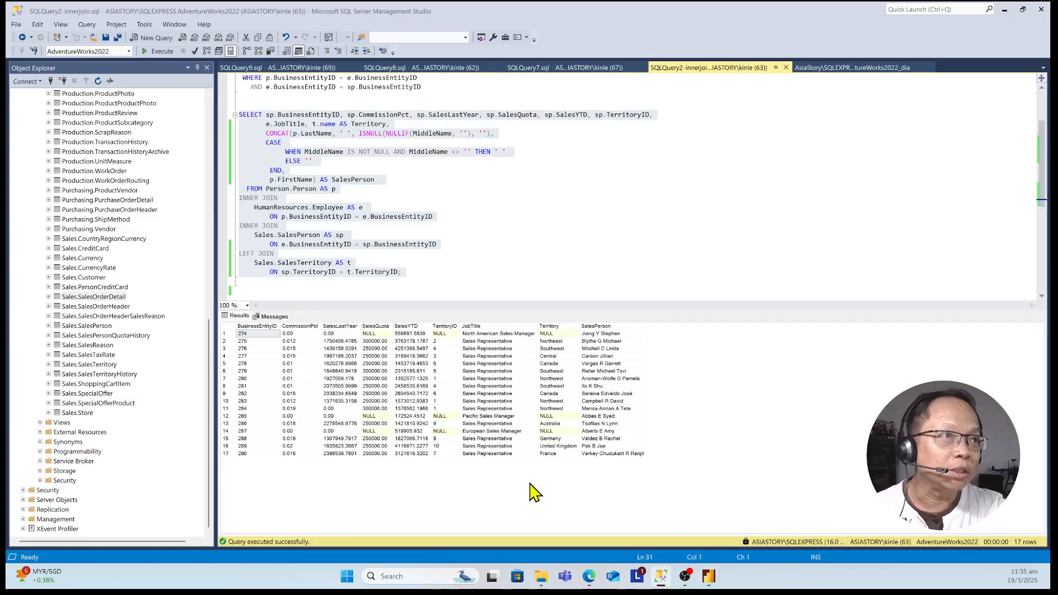
left_click_drag(238, 114, 401, 272)
scroll(372, 215, "up", 1)
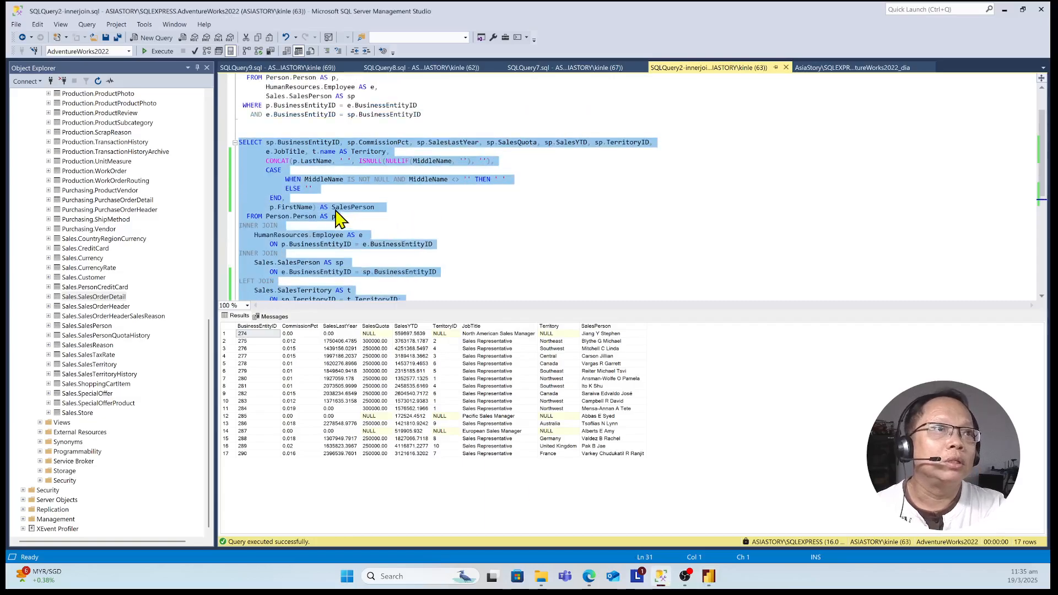
left_click(266, 151)
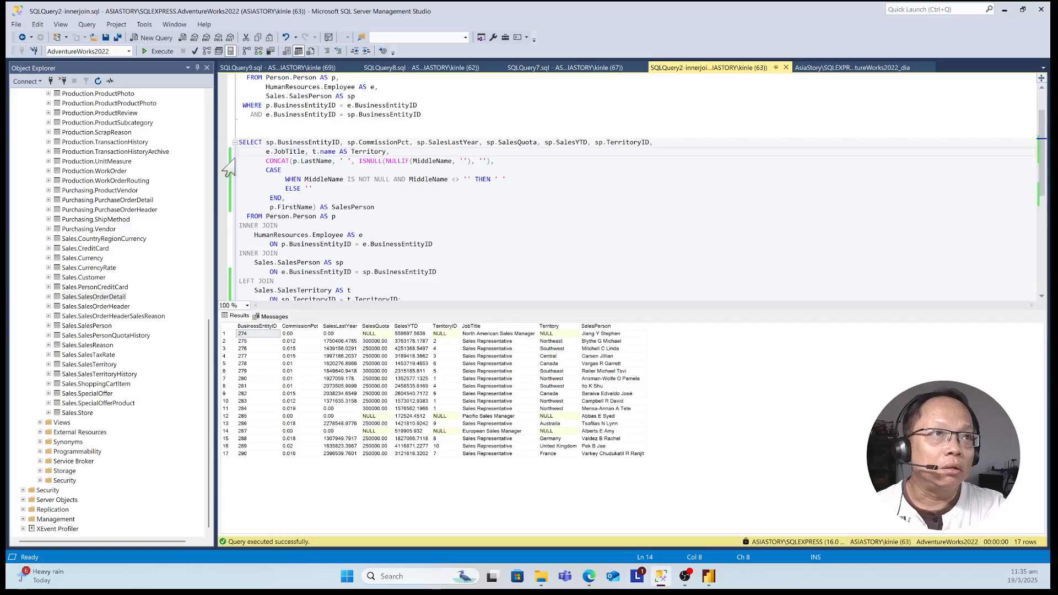
left_click_drag(234, 160, 392, 209)
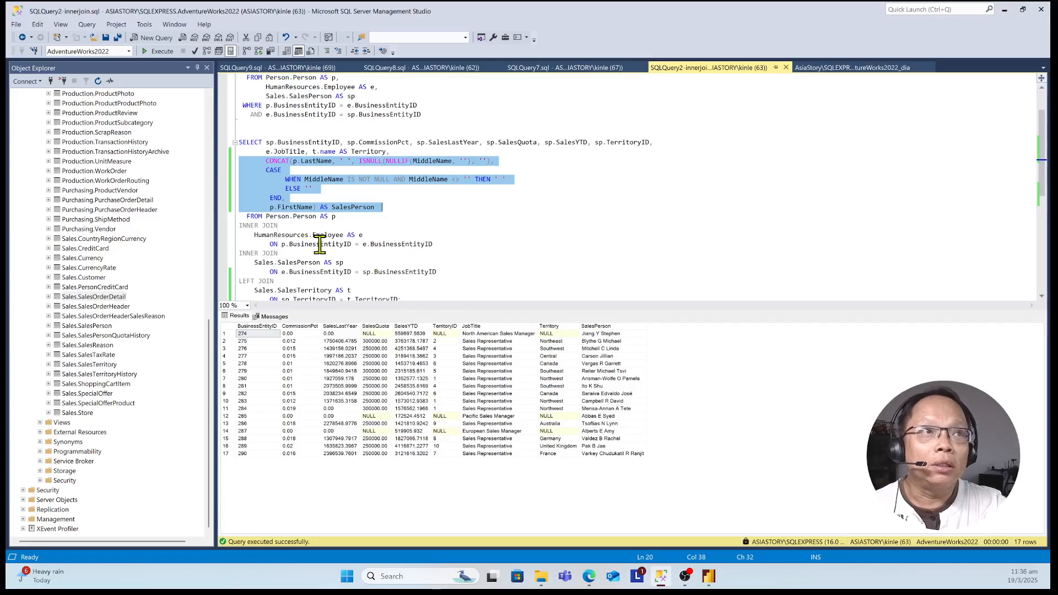
scroll(319, 240, "down", 1)
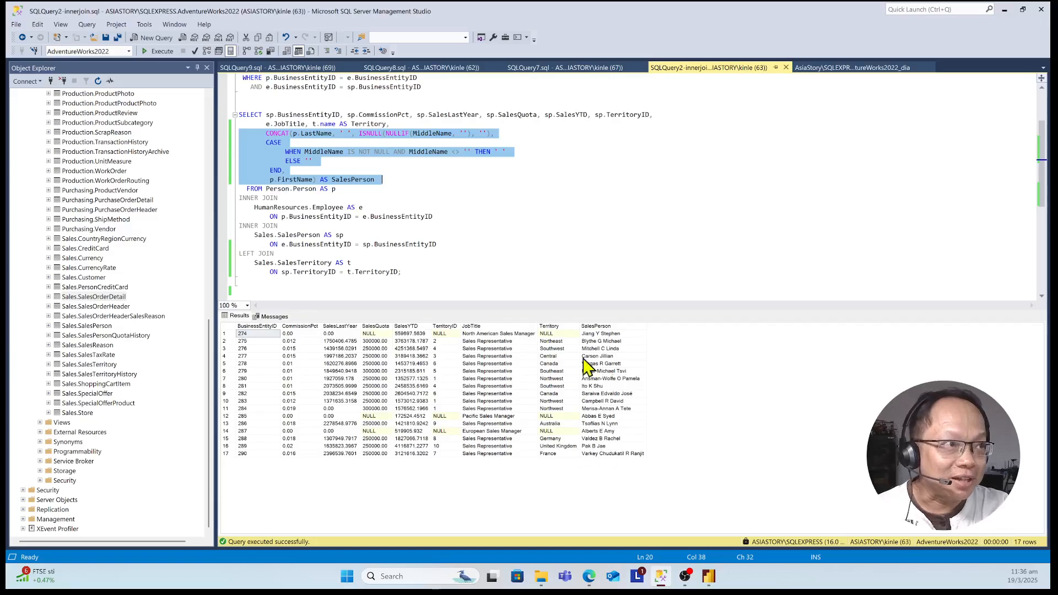
- Return to the Power Query Editor and look through the Sales Person query's columns up to Sales YTD
left_click(1006, 17)
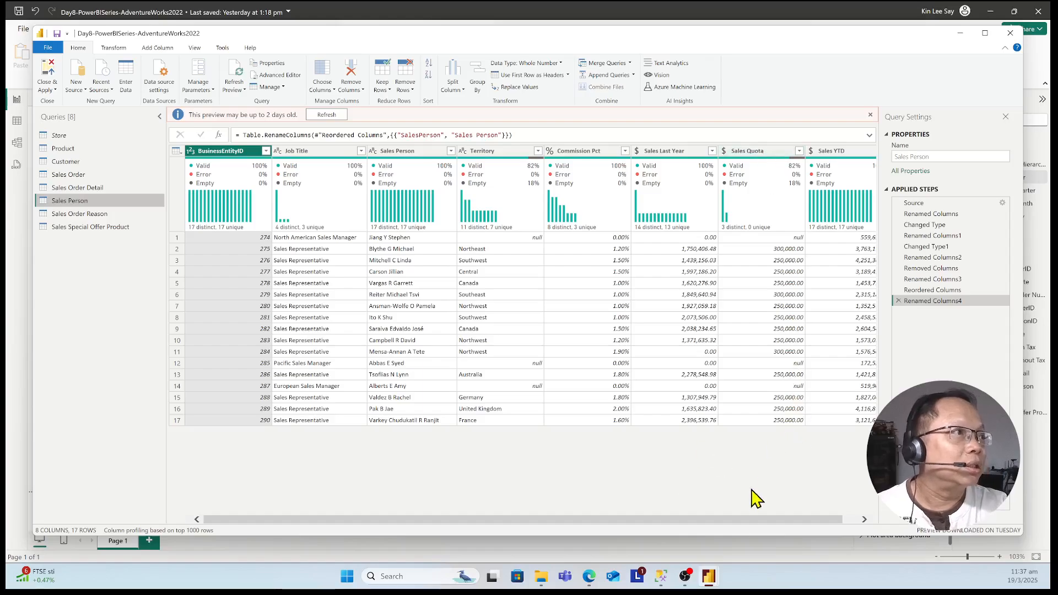
left_click_drag(767, 519, 852, 519)
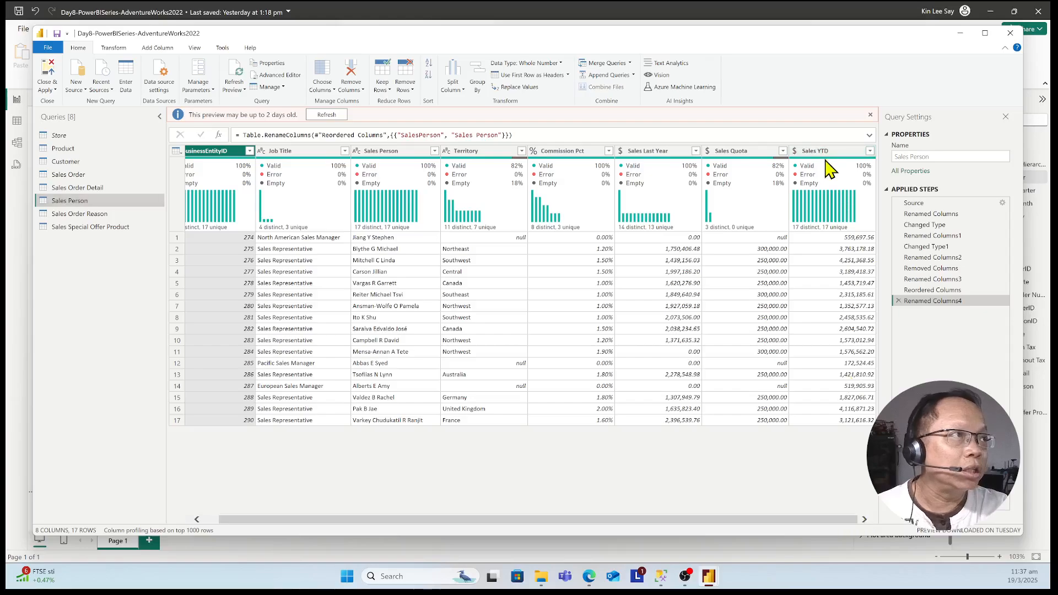
left_click_drag(613, 521, 576, 522)
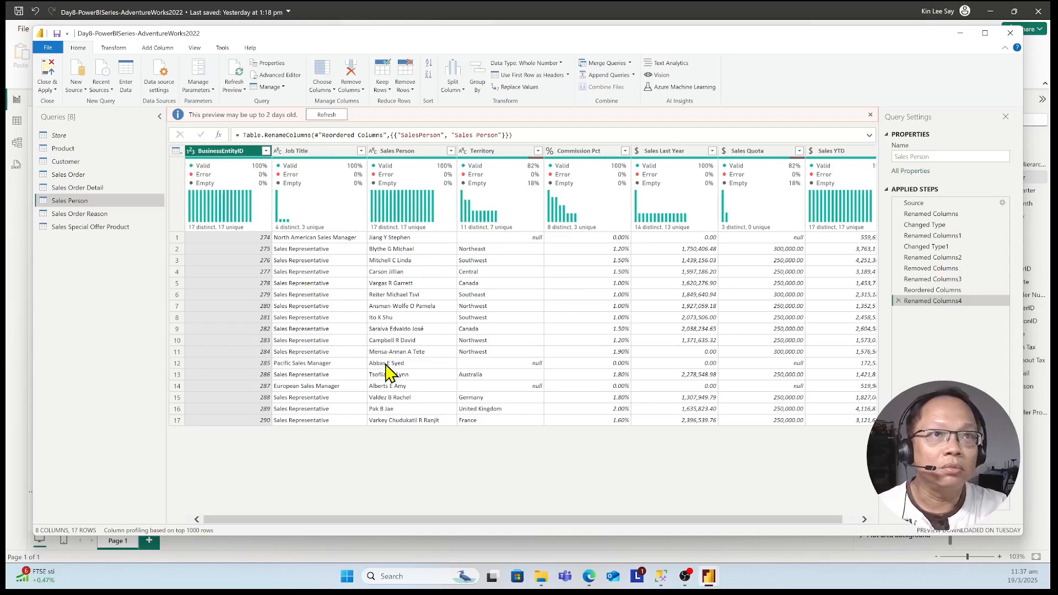
- Open the Sales Order Reason query and turn off the column distribution and column quality previews
left_click(92, 216)
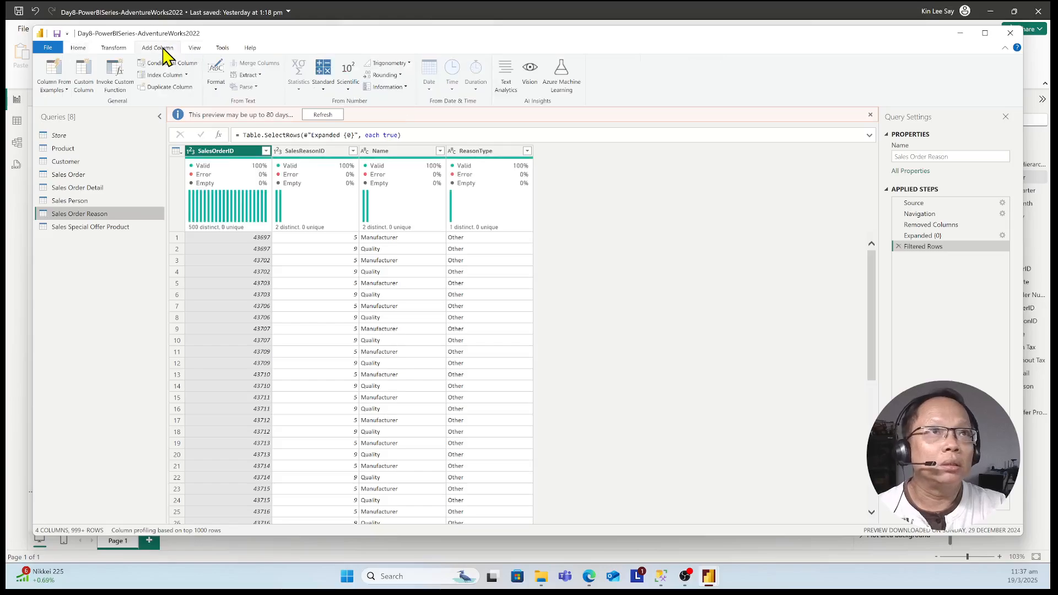
left_click(194, 47)
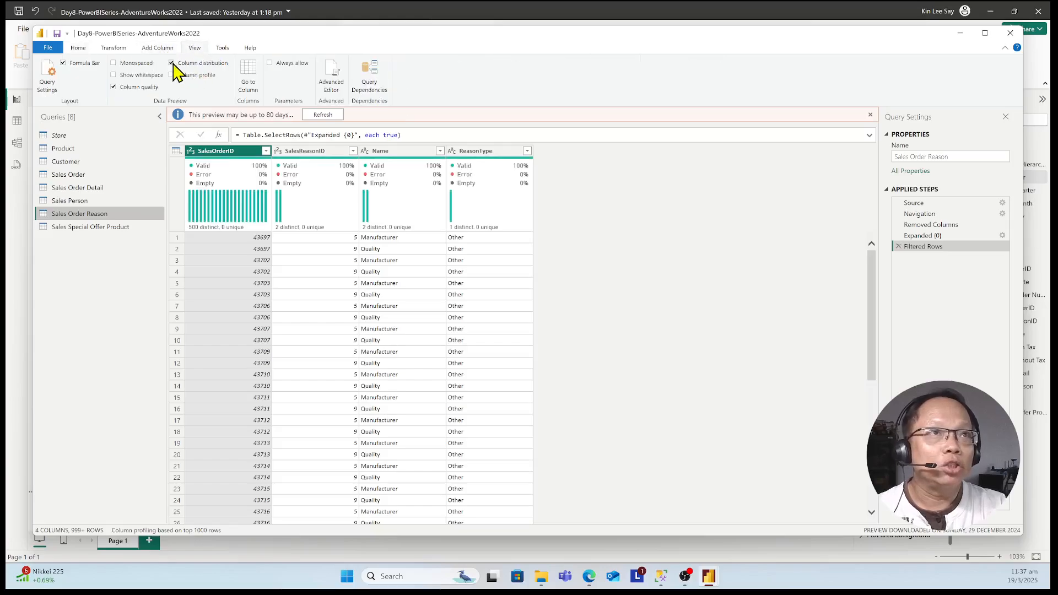
left_click(172, 63)
left_click(113, 87)
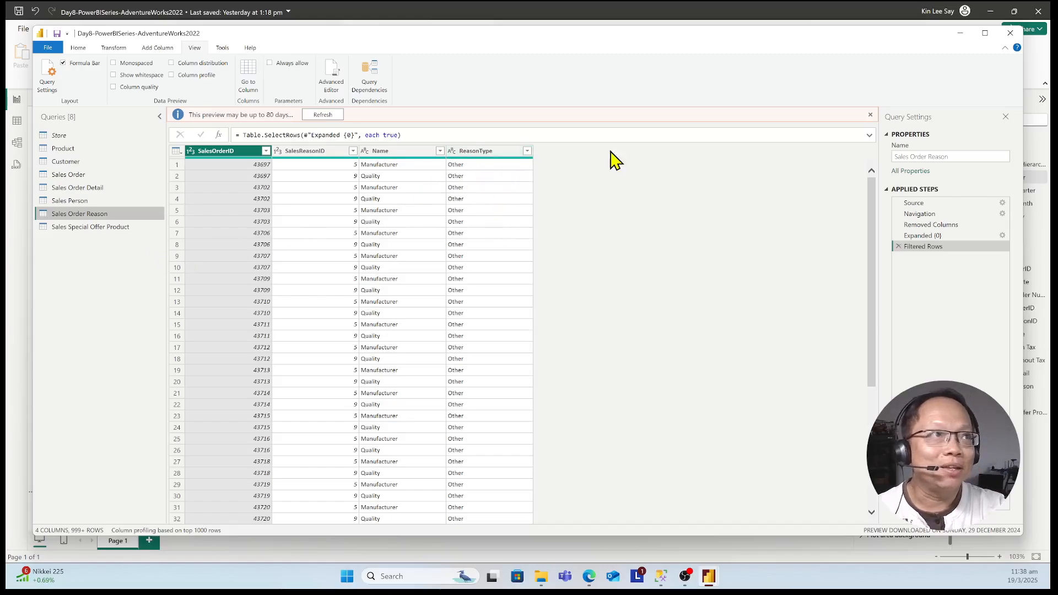
- Rename the ReasonType column of the Sales Order Reason query to "Reason Type"
left_click(486, 151)
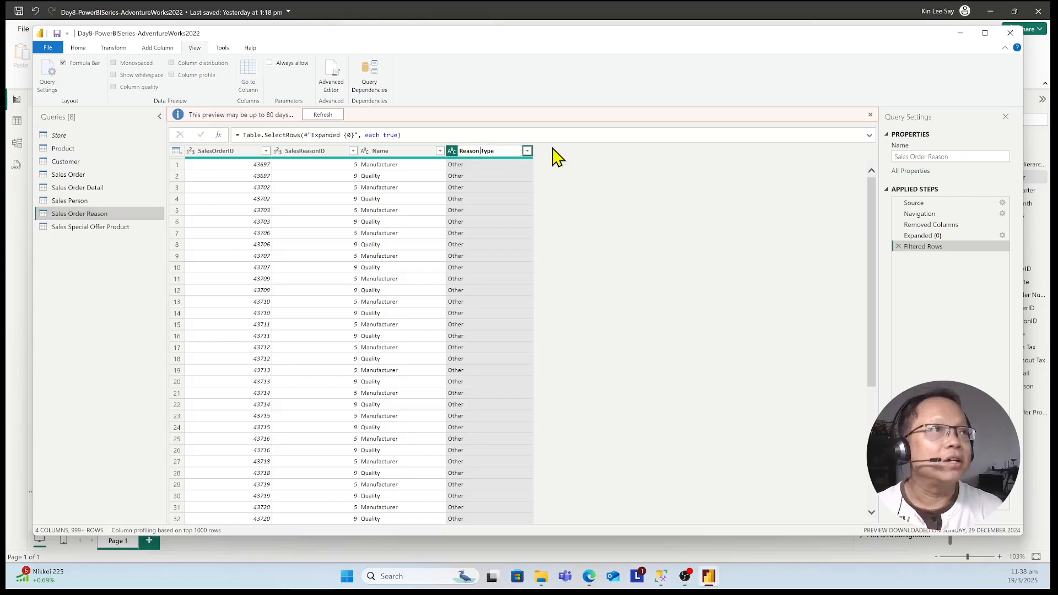
left_click(632, 248)
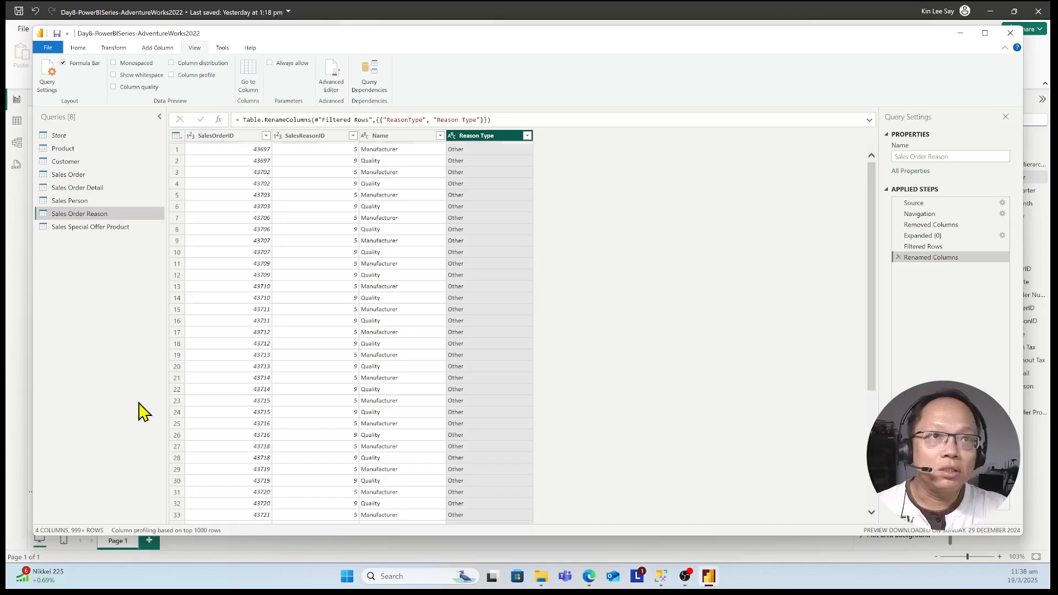
- Examine the CompositeKey column in the Sales Special Offer Product query and compare it with the Sales Order Detail query
left_click(112, 236)
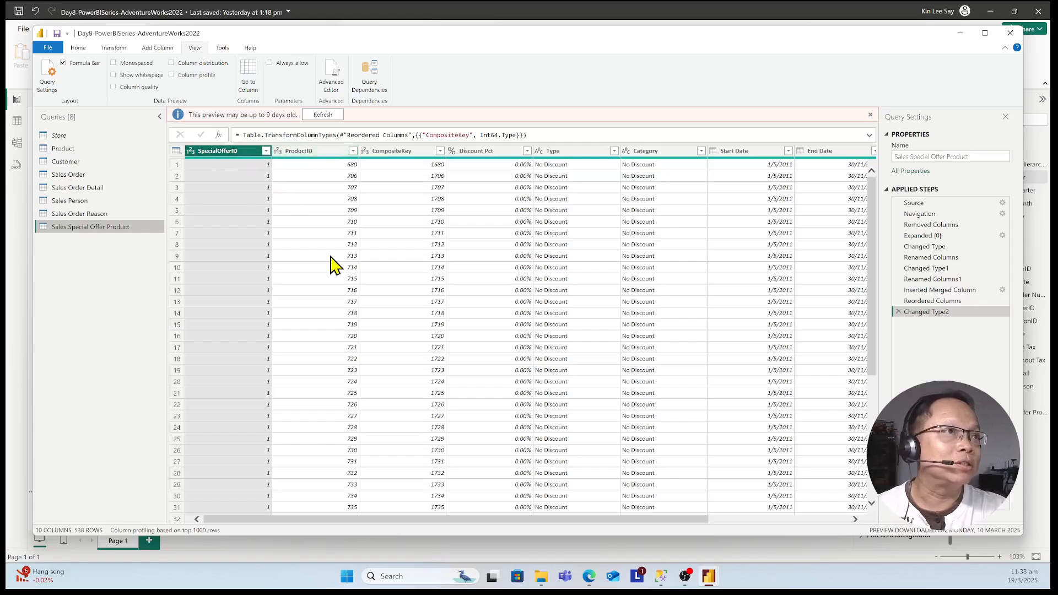
left_click(405, 157)
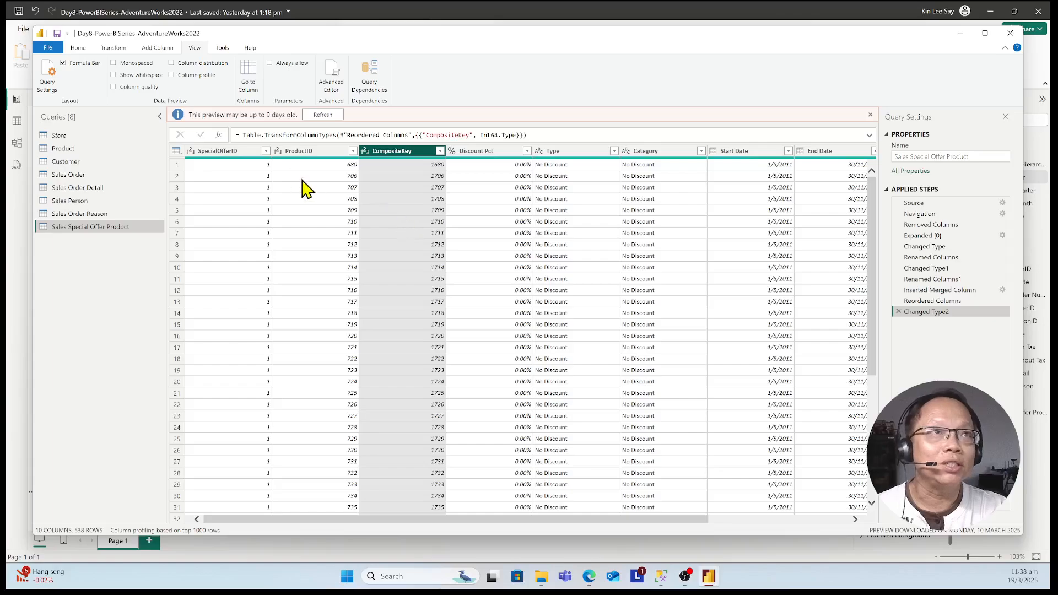
left_click(158, 48)
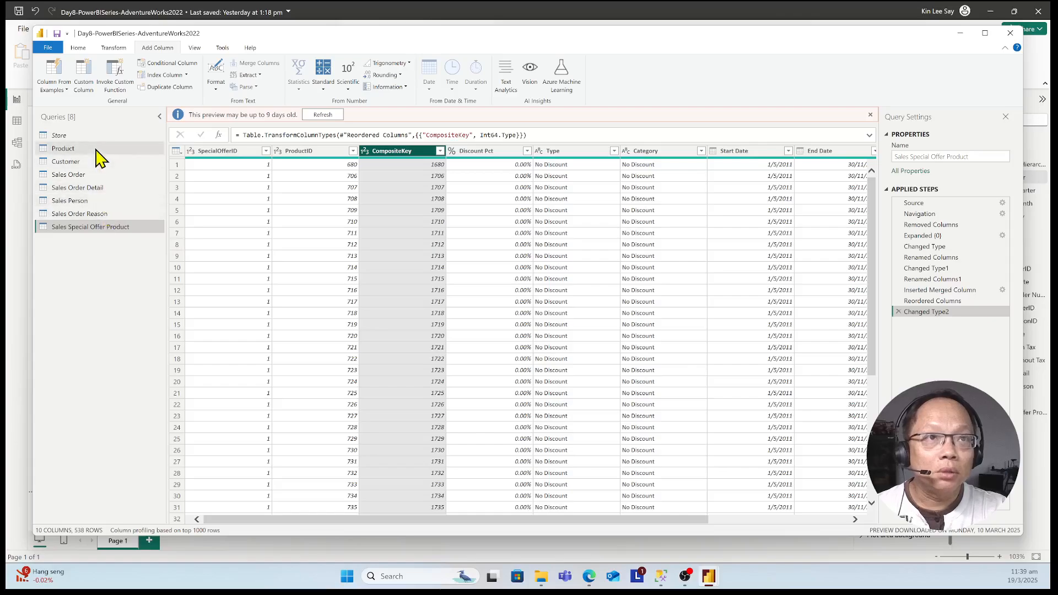
left_click(86, 189)
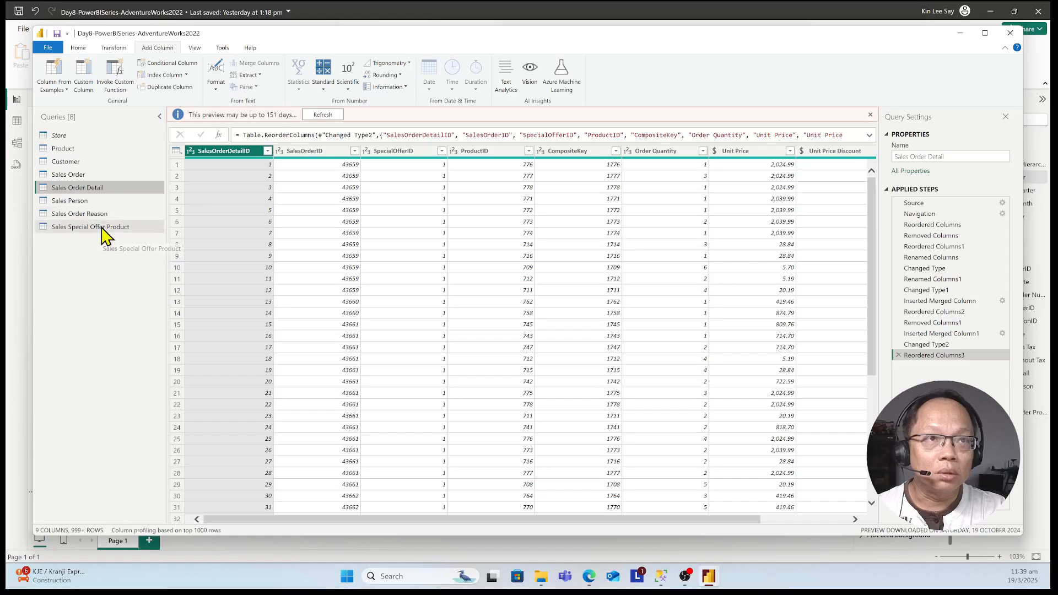
- Reopen the Sales Special Offer Product query, go to its Max Quantity column, and turn on the column distribution preview
left_click(140, 228)
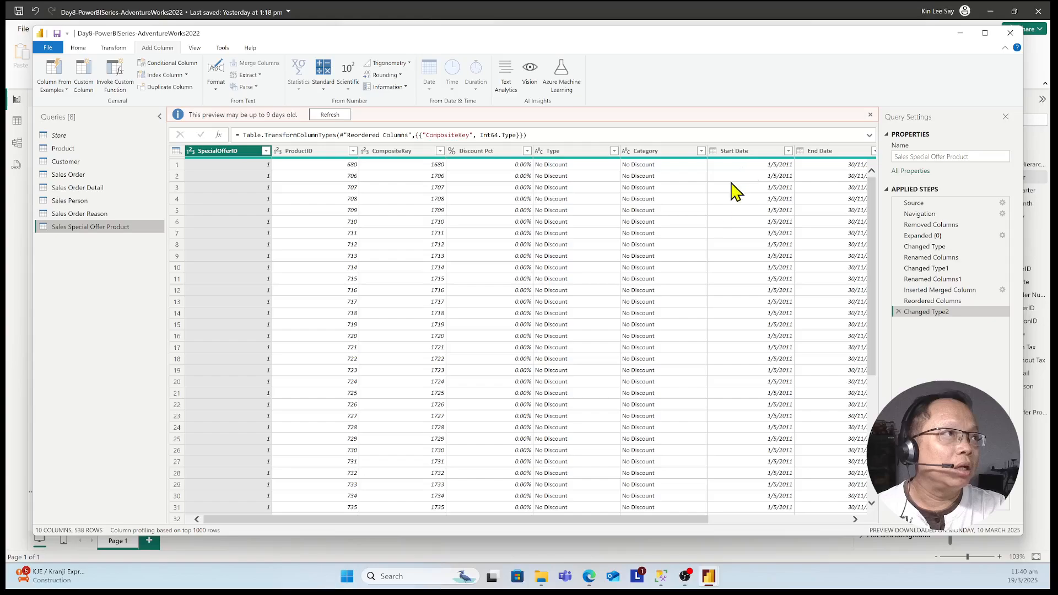
left_click_drag(655, 518, 760, 519)
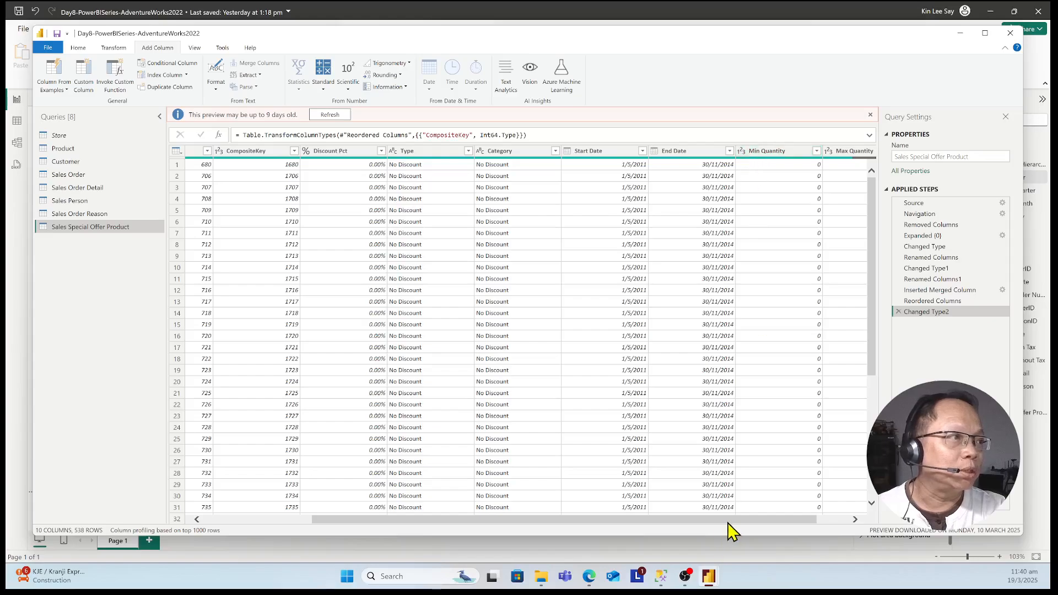
left_click_drag(728, 521, 761, 522)
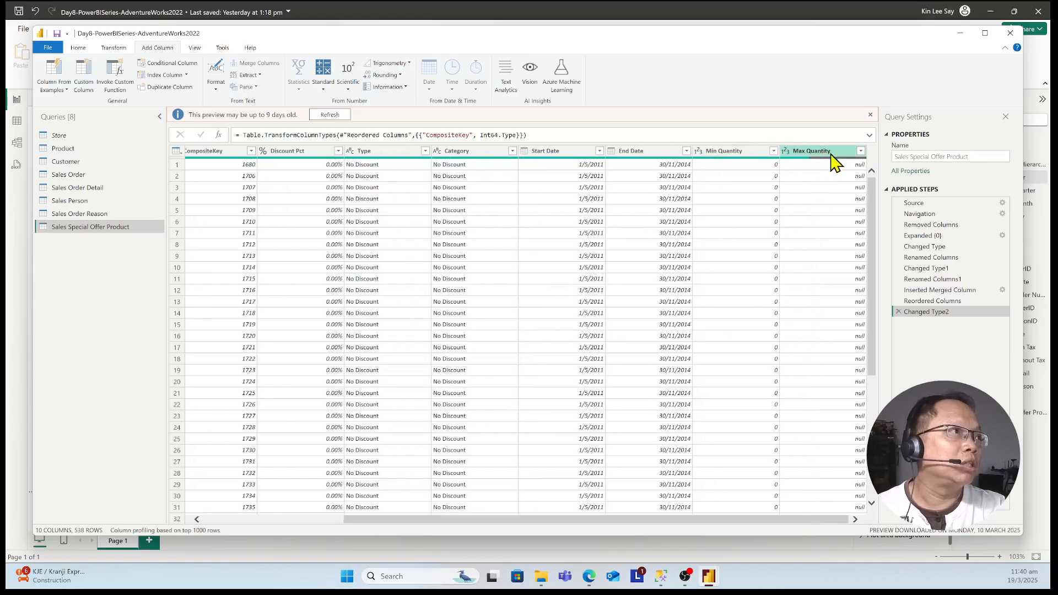
left_click(194, 49)
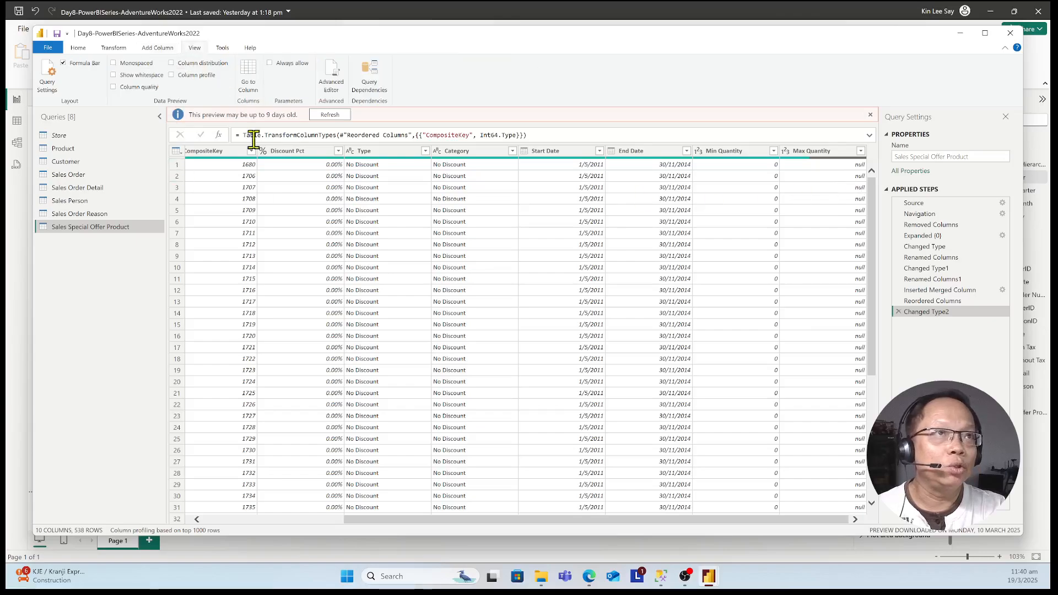
left_click(171, 63)
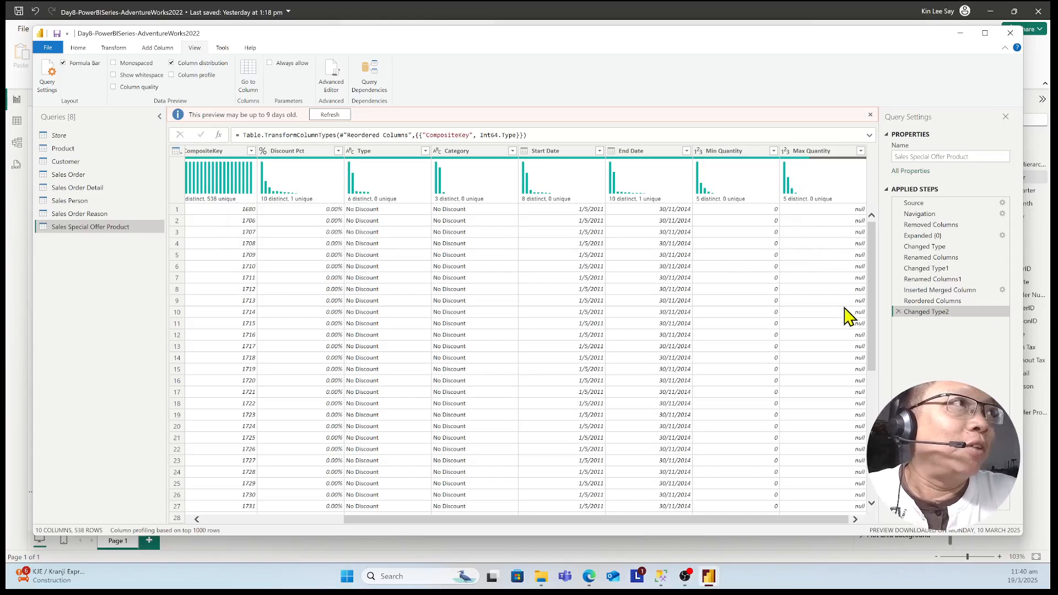
- Check the filter values of Max Quantity without filtering, and turn on the column quality preview
left_click(855, 152)
left_click(860, 151)
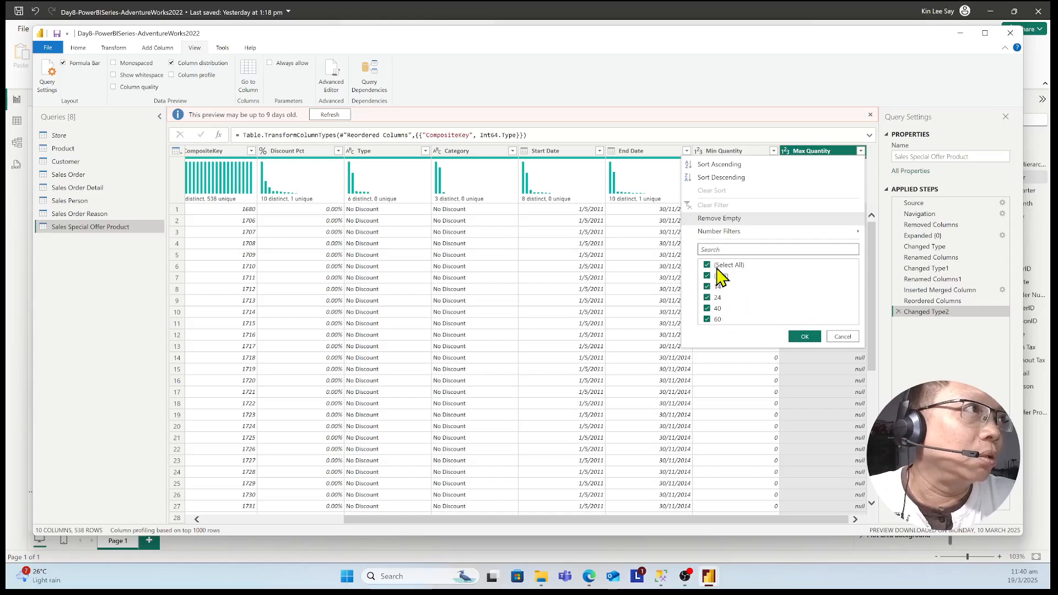
left_click(843, 337)
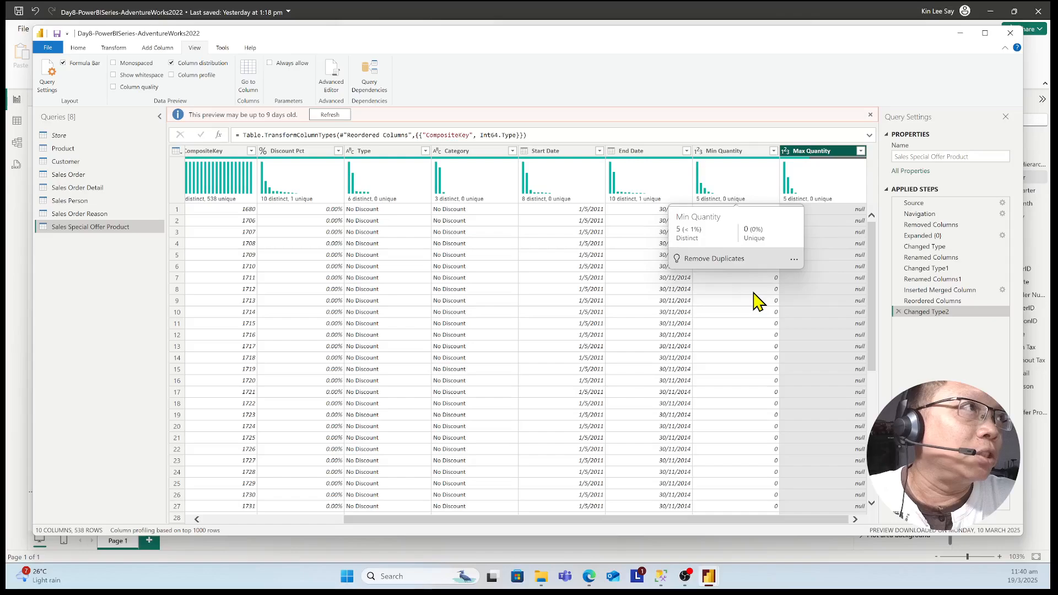
scroll(739, 265, "down", 2)
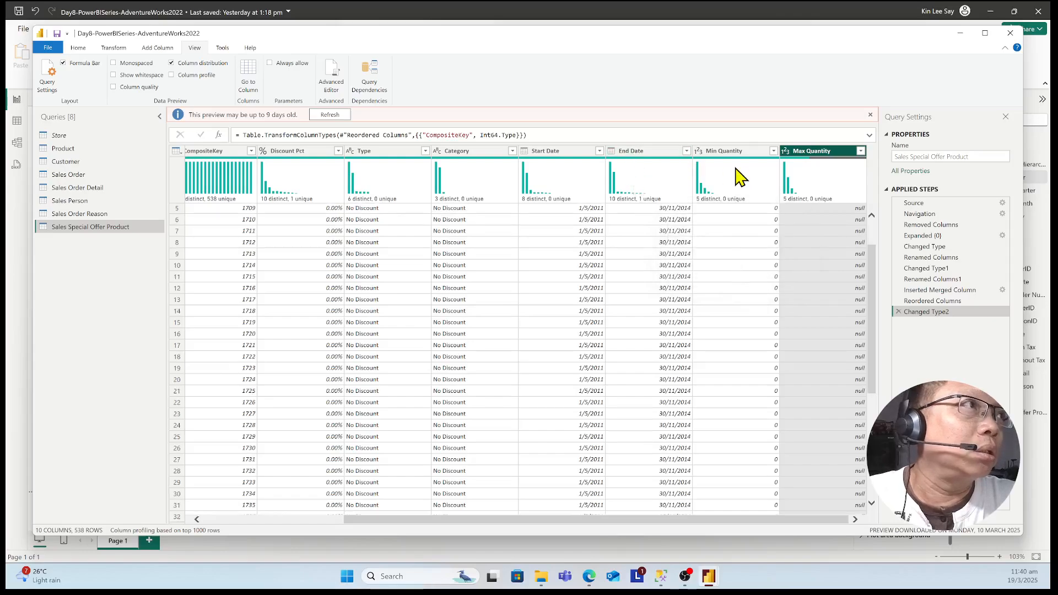
left_click(114, 87)
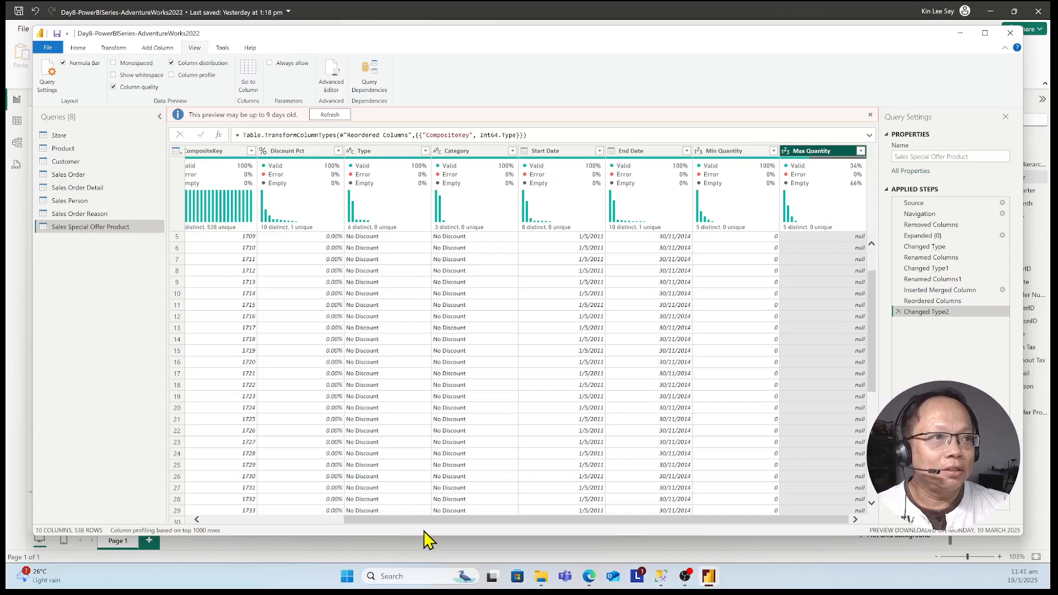
left_click_drag(412, 523, 207, 524)
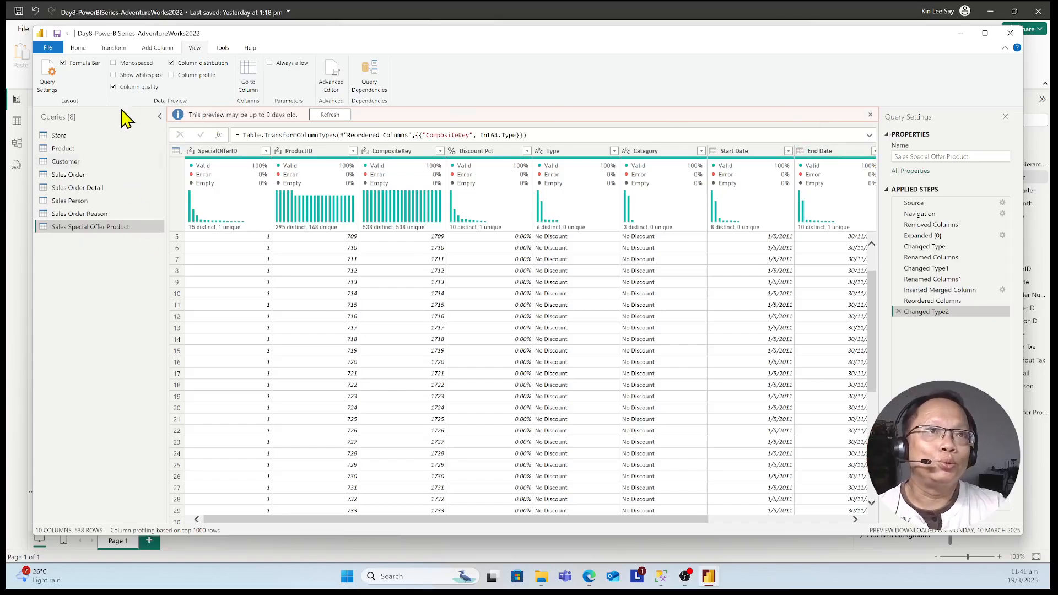
- Check the Enable load and report refresh settings of the Store and Product queries without changing them
left_click(80, 48)
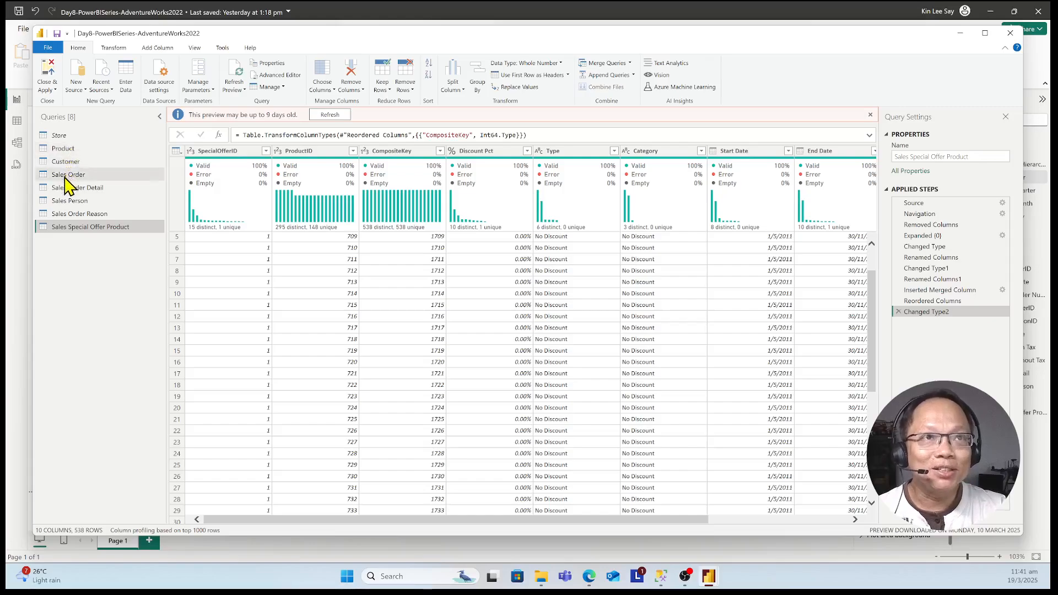
right_click(93, 139)
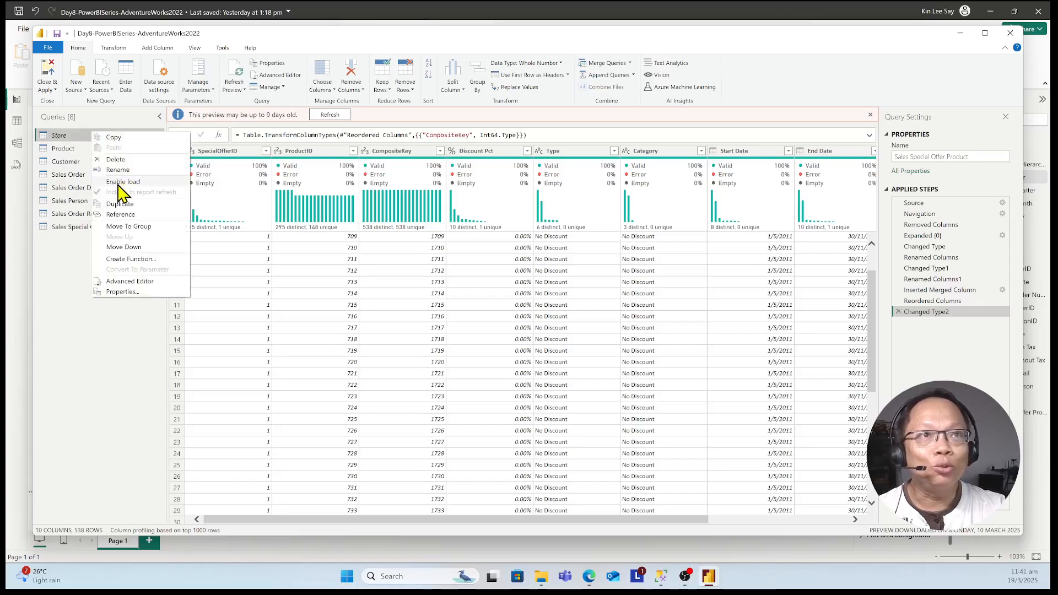
left_click(69, 301)
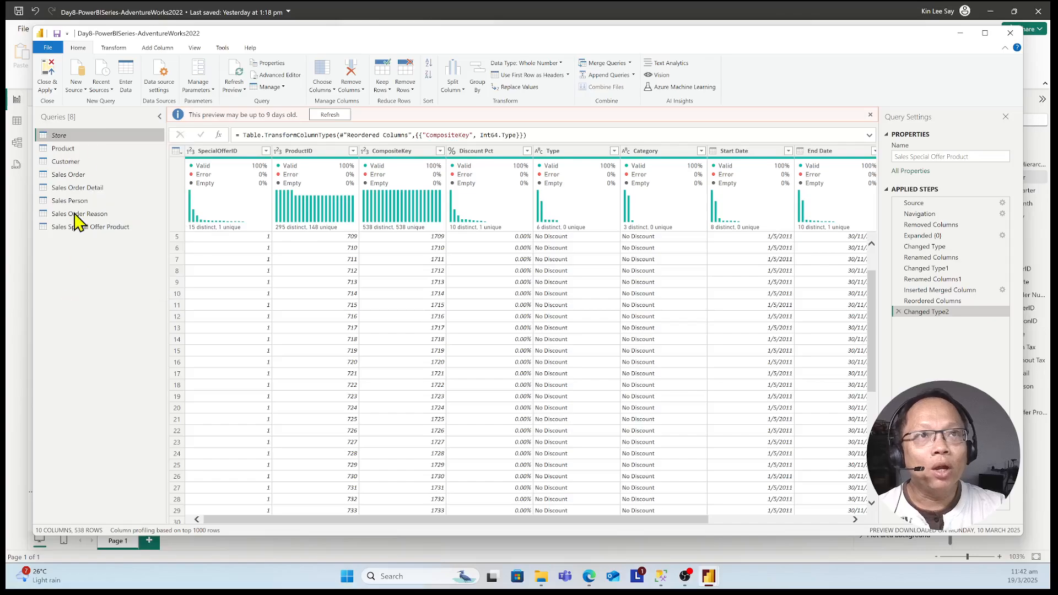
left_click(72, 148)
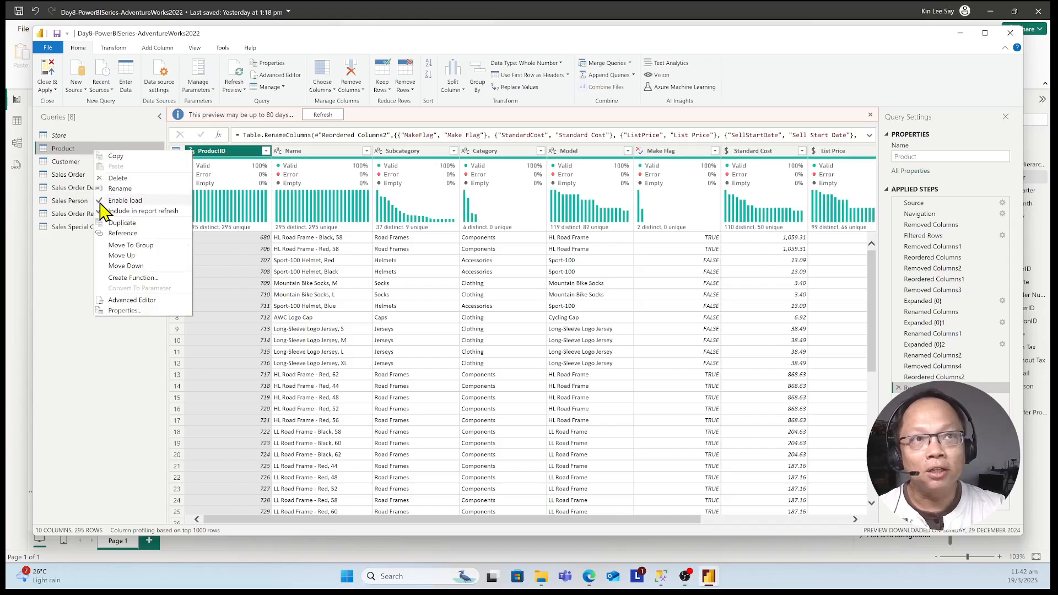
left_click(56, 259)
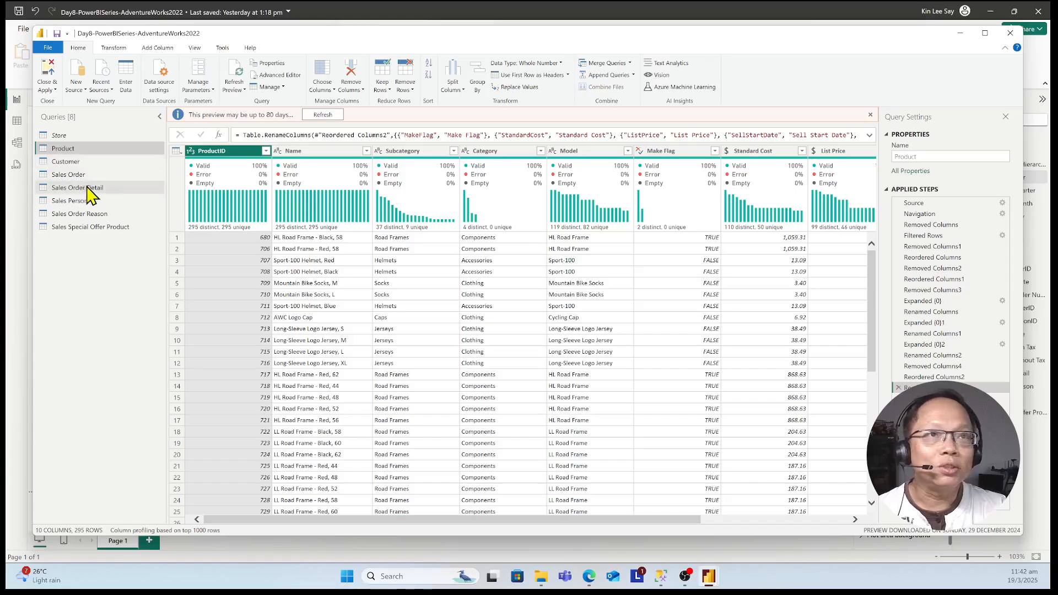
- Close the query editor and apply the pending query changes to the model
left_click(48, 90)
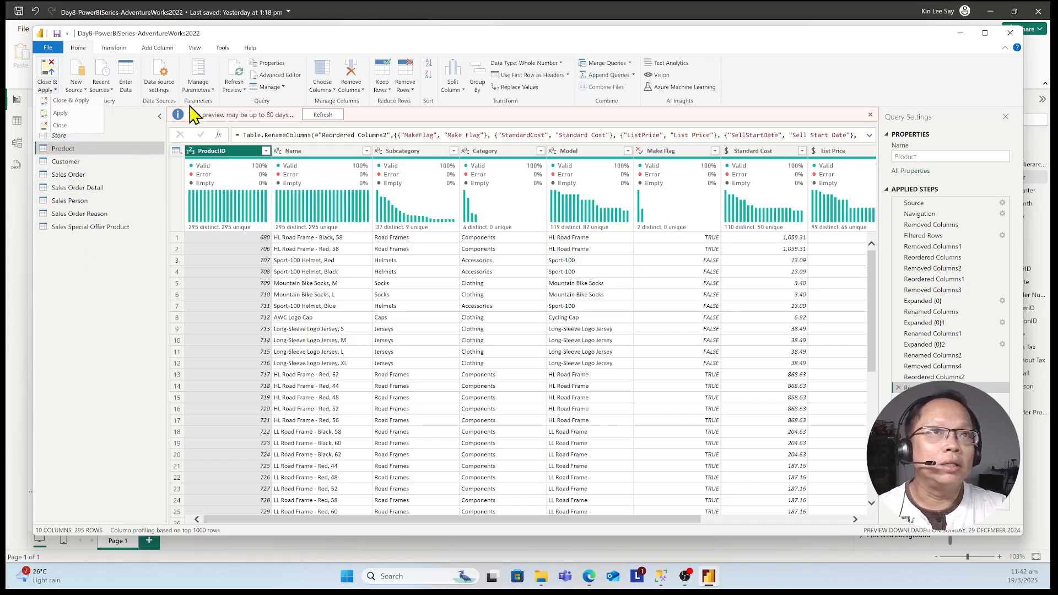
left_click(77, 100)
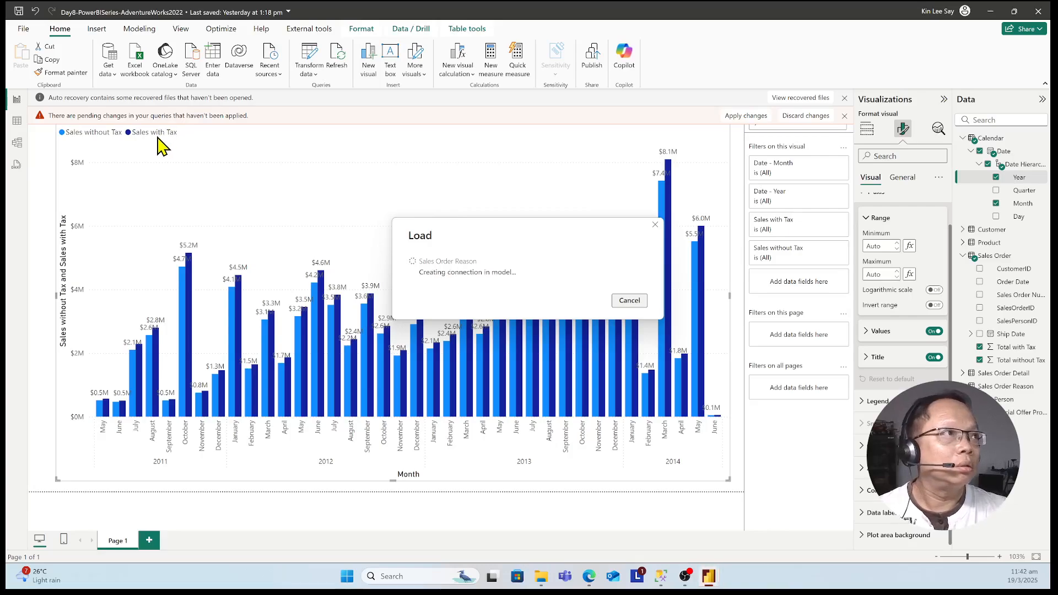
left_click(752, 115)
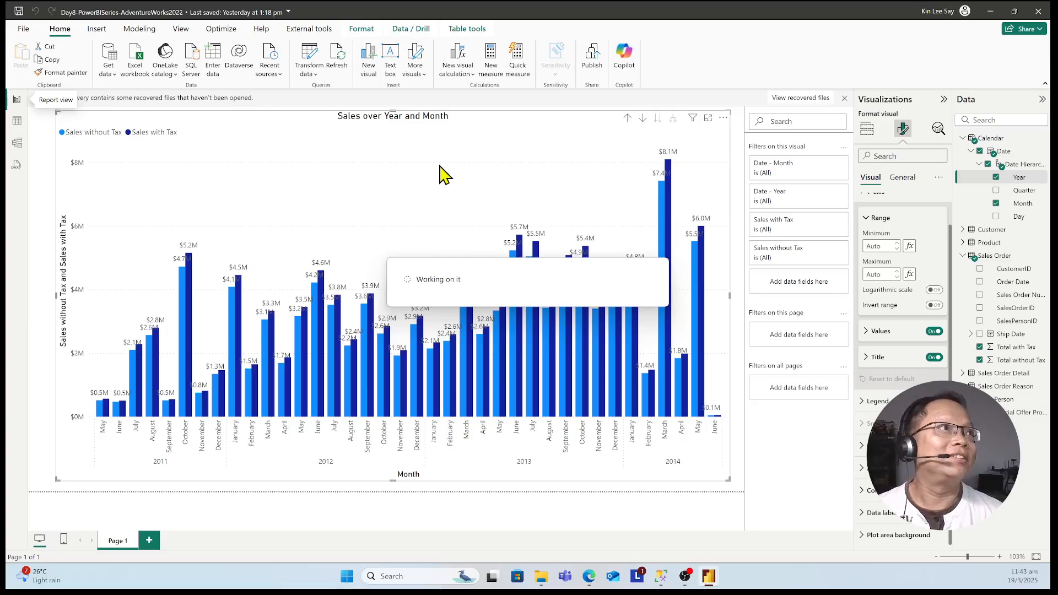
- Delete the Sales over Year and Month chart from the report page and collapse the Calendar and Sales Order field lists
key("Delete")
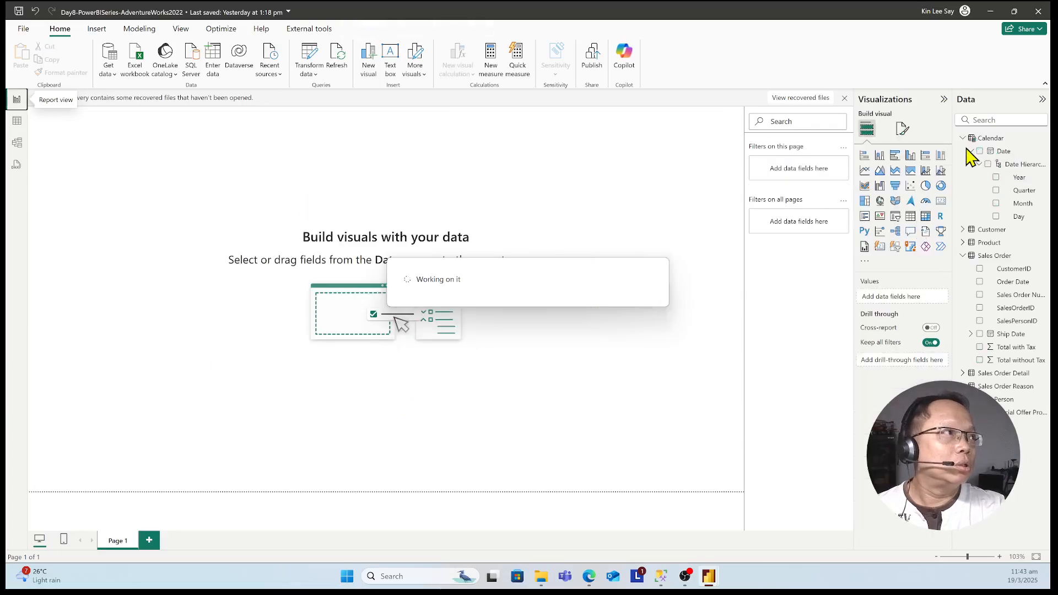
left_click(965, 138)
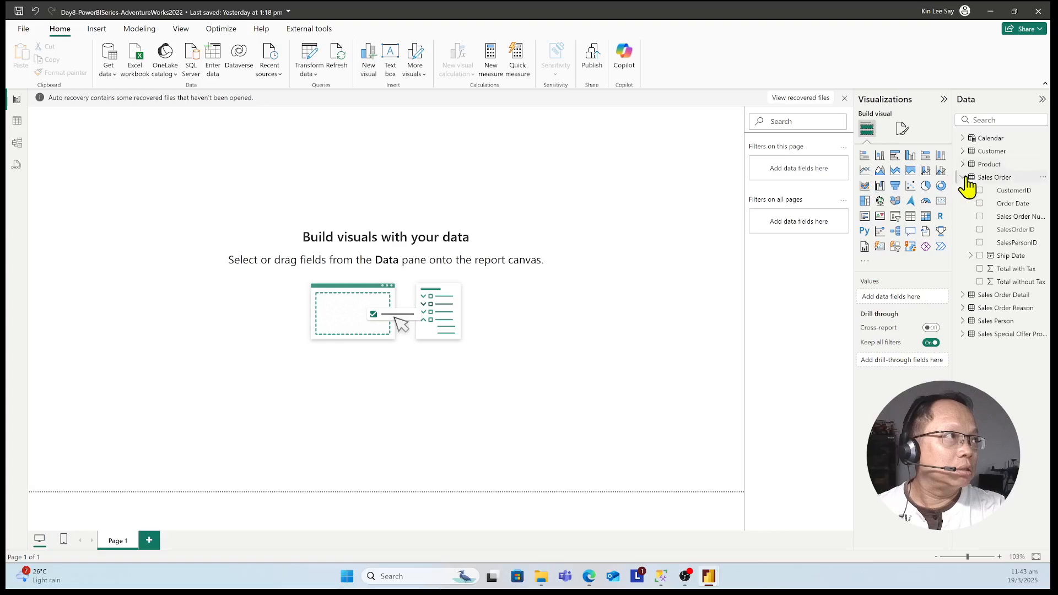
left_click(970, 179)
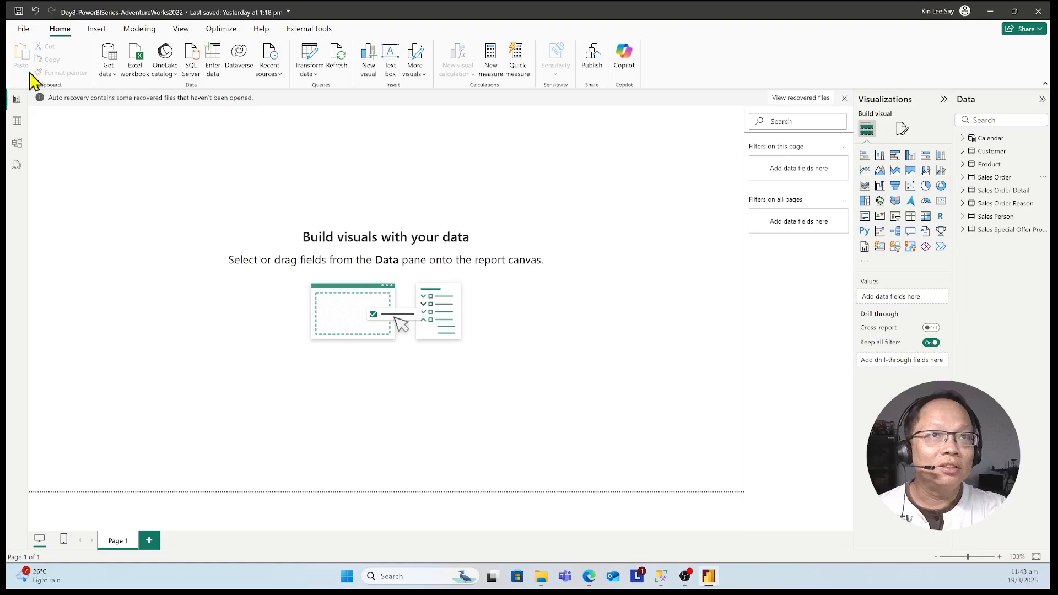
- Look at the Calendar table's data and examine the relationships between all tables in the model diagram
left_click(17, 122)
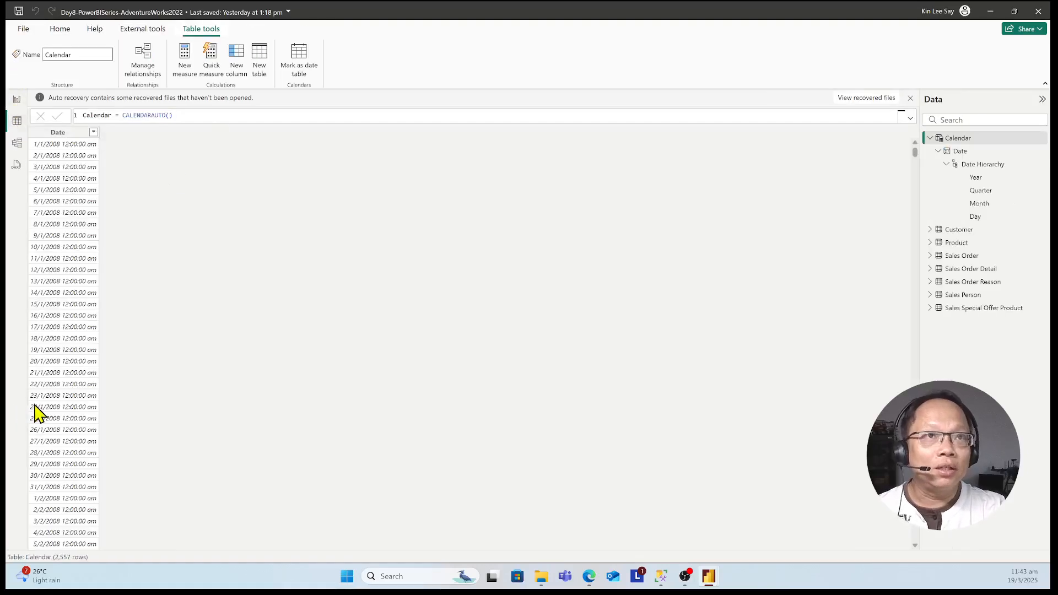
left_click(17, 144)
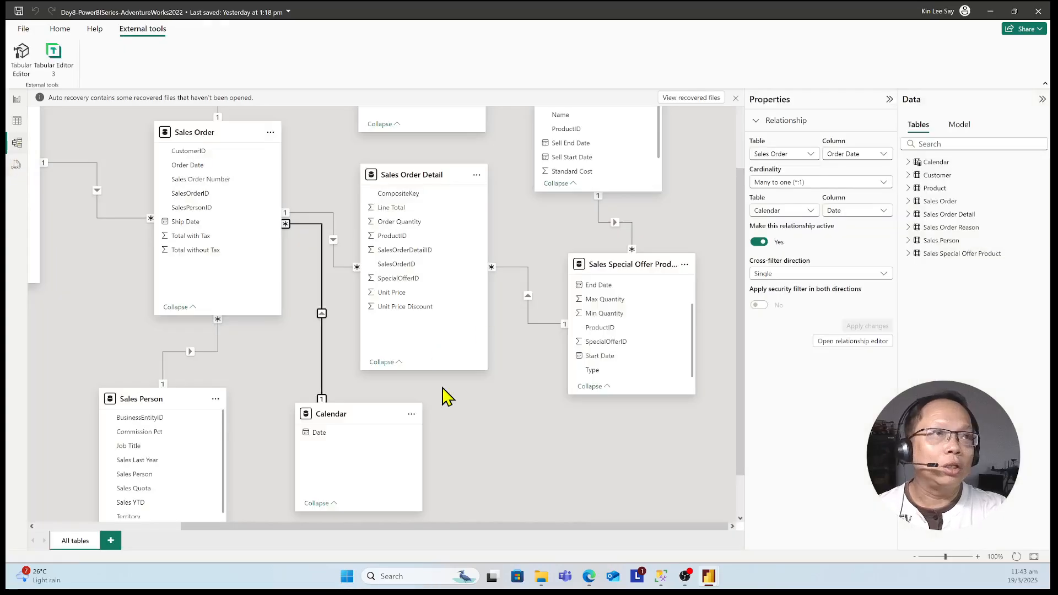
scroll(446, 396, "up", 3)
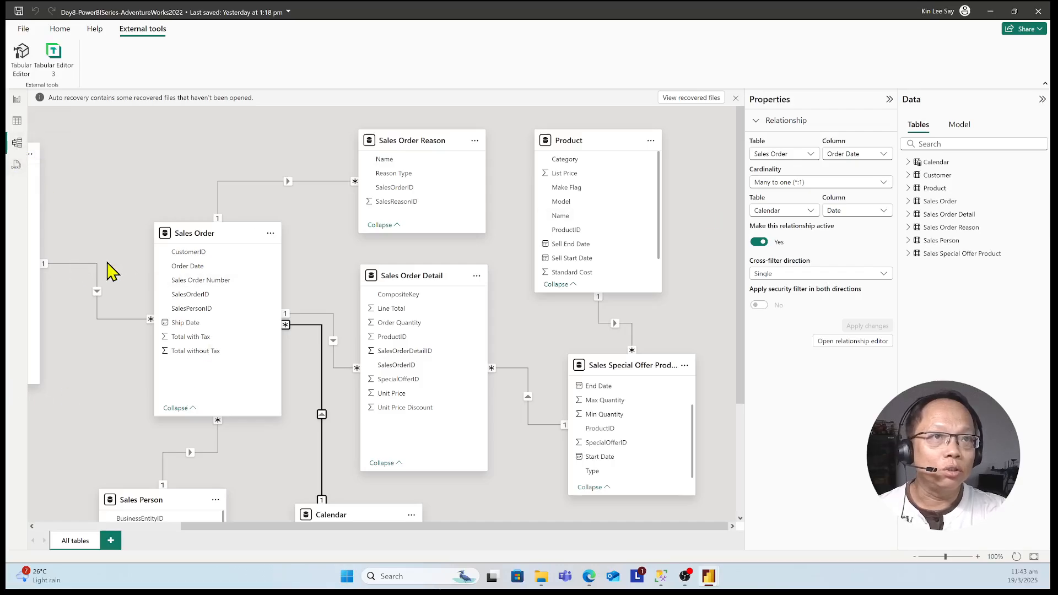
scroll(600, 419, "down", 1)
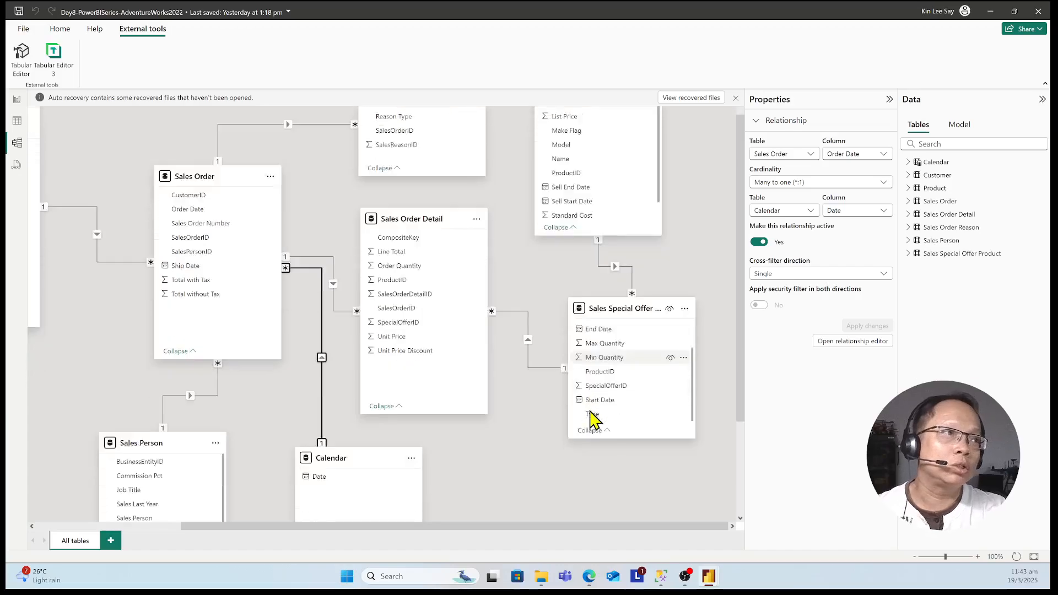
scroll(592, 421, "down", 2)
left_click_drag(409, 525, 278, 526)
scroll(221, 435, "up", 3)
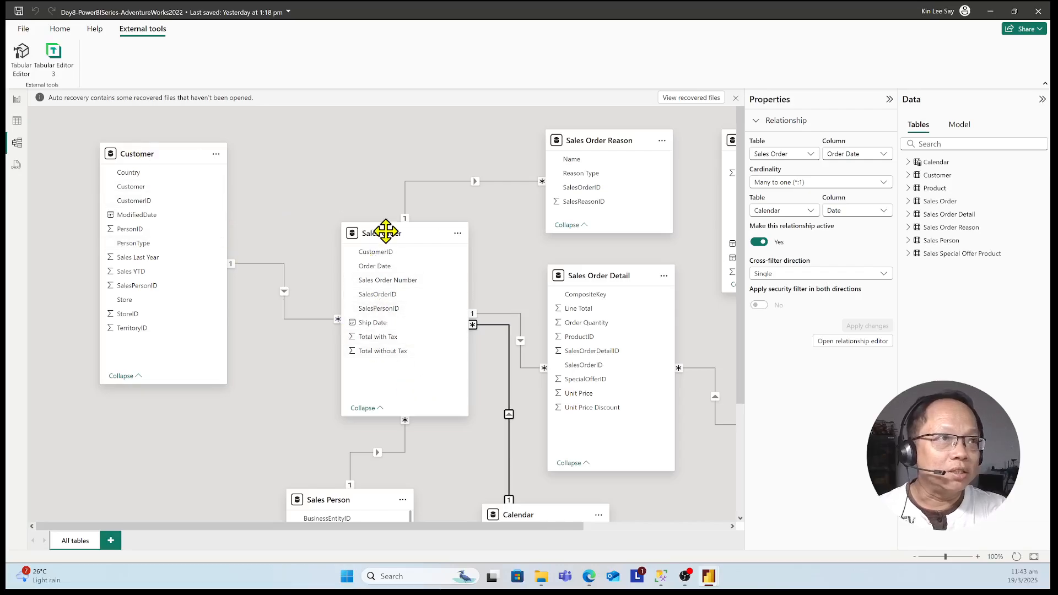
- Delete the Customer–Sales Order relationship and recreate it on CustomerID as active, one to many, with single cross-filter direction
left_click(284, 306)
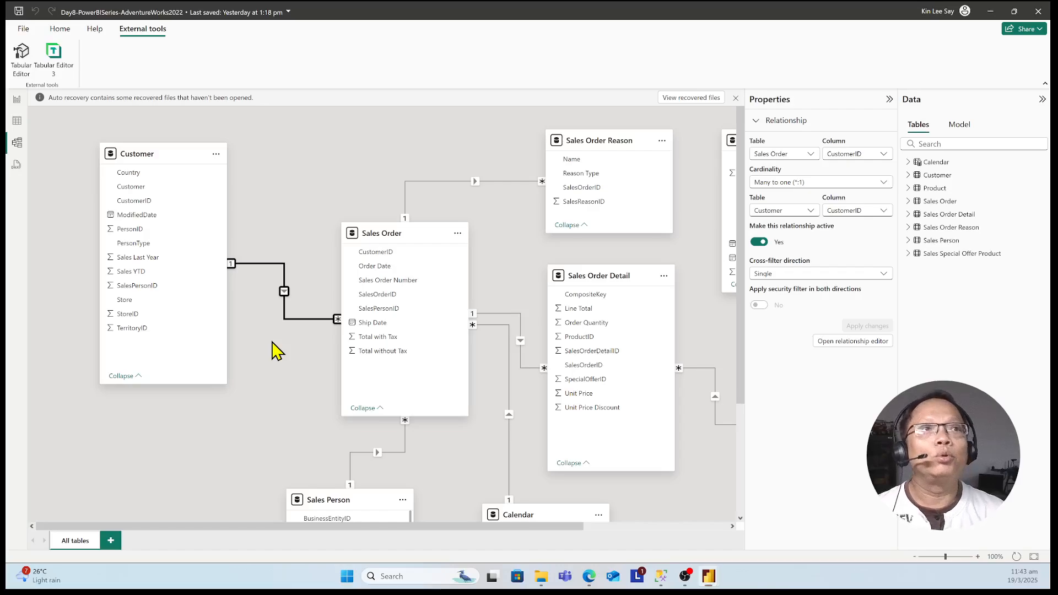
key("Delete")
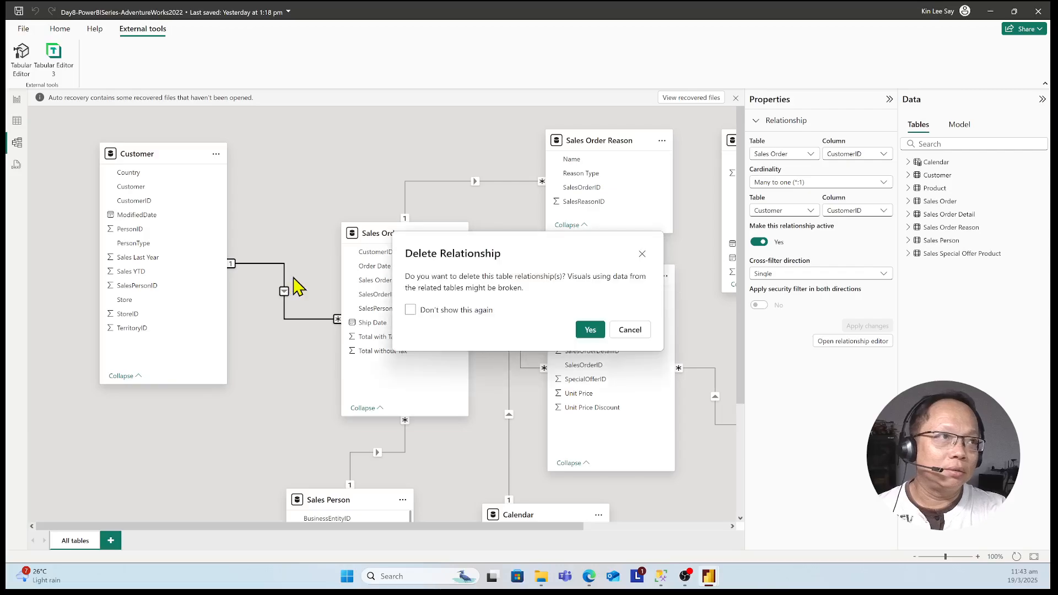
left_click(590, 329)
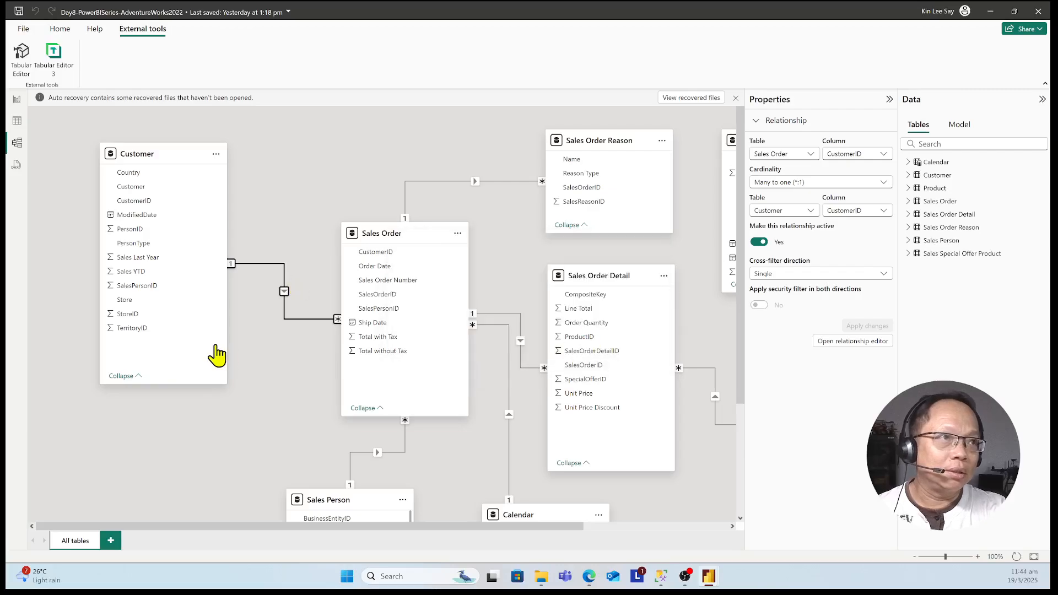
double_click(277, 265)
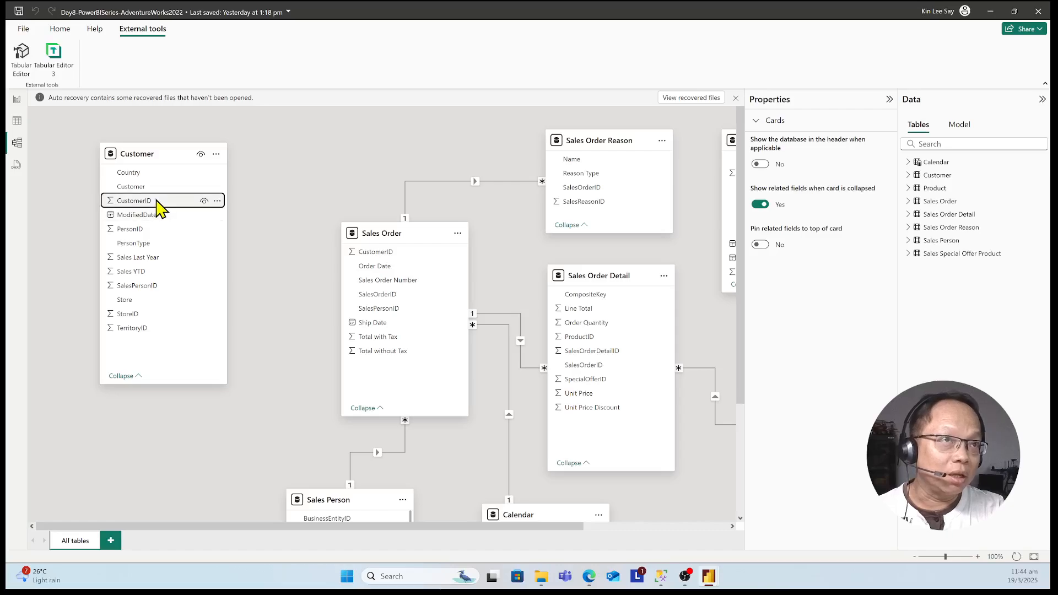
left_click_drag(170, 203, 396, 251)
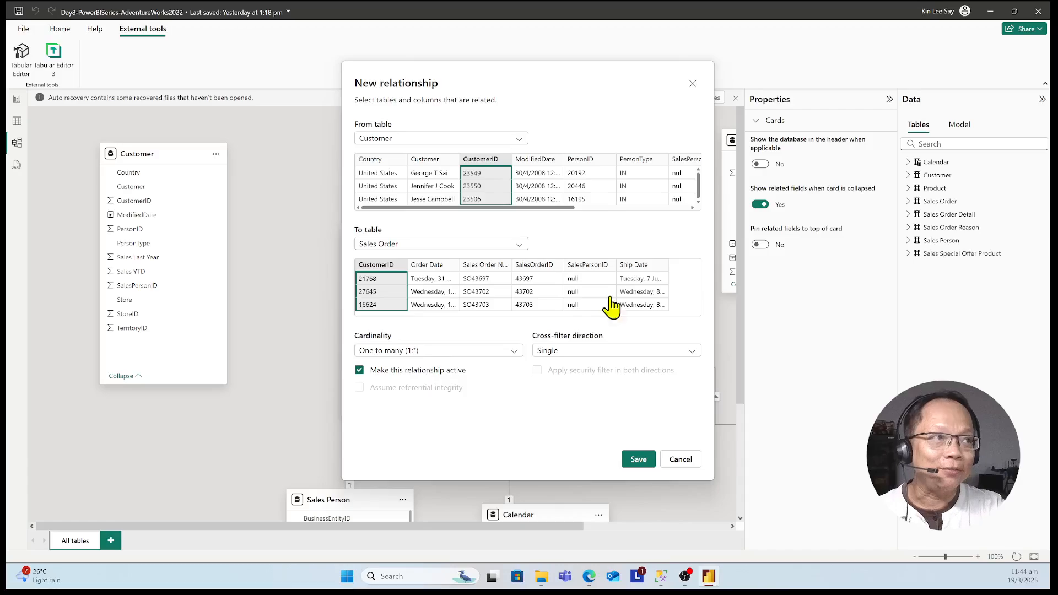
left_click(638, 462)
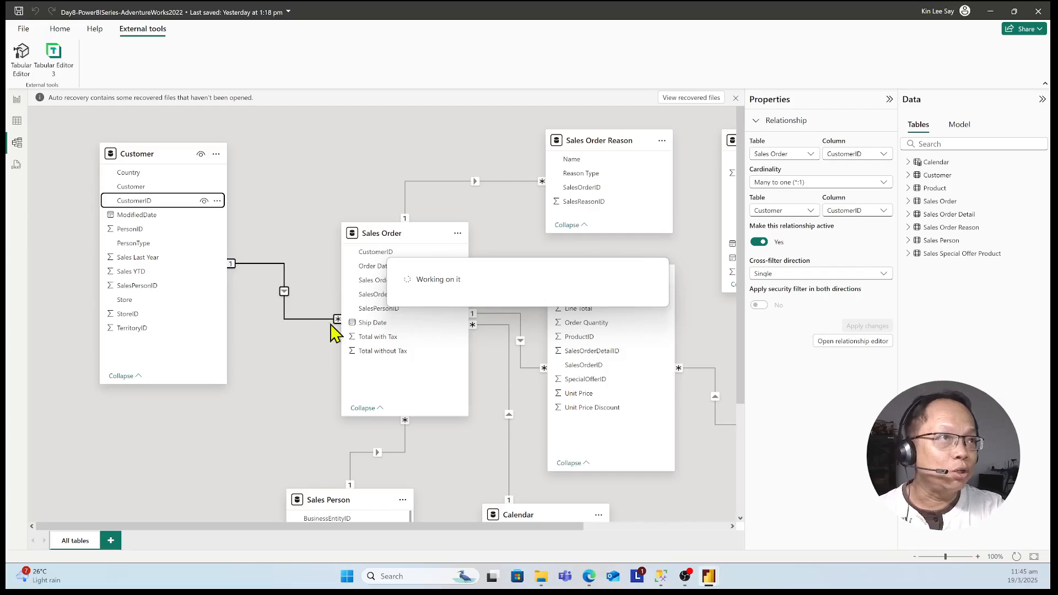
- Widen the Sales Special Offer Product card in the model diagram to fit its full table name
scroll(525, 367, "down", 3)
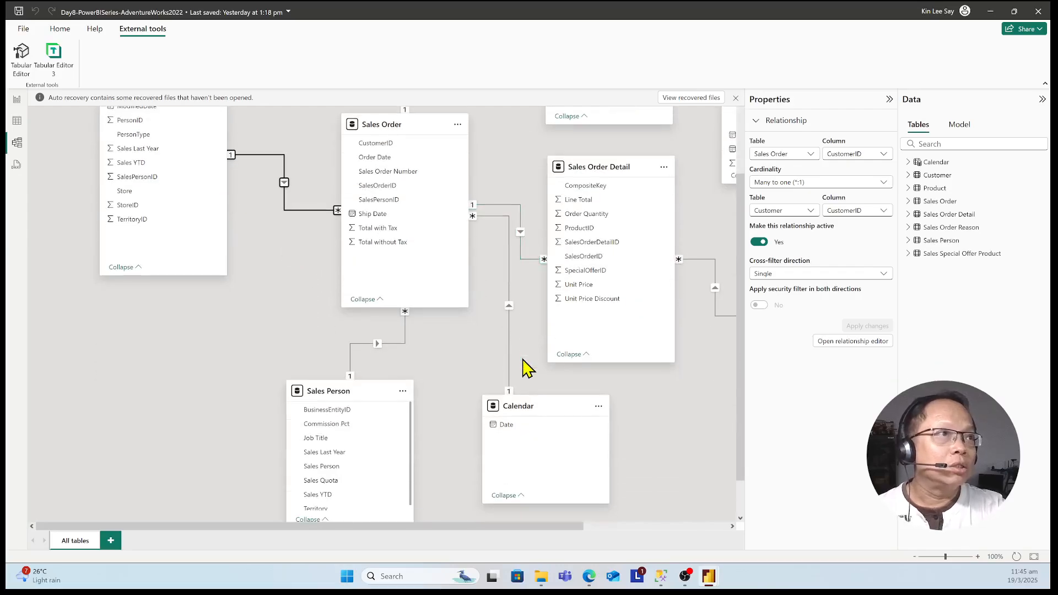
scroll(434, 349, "down", 1)
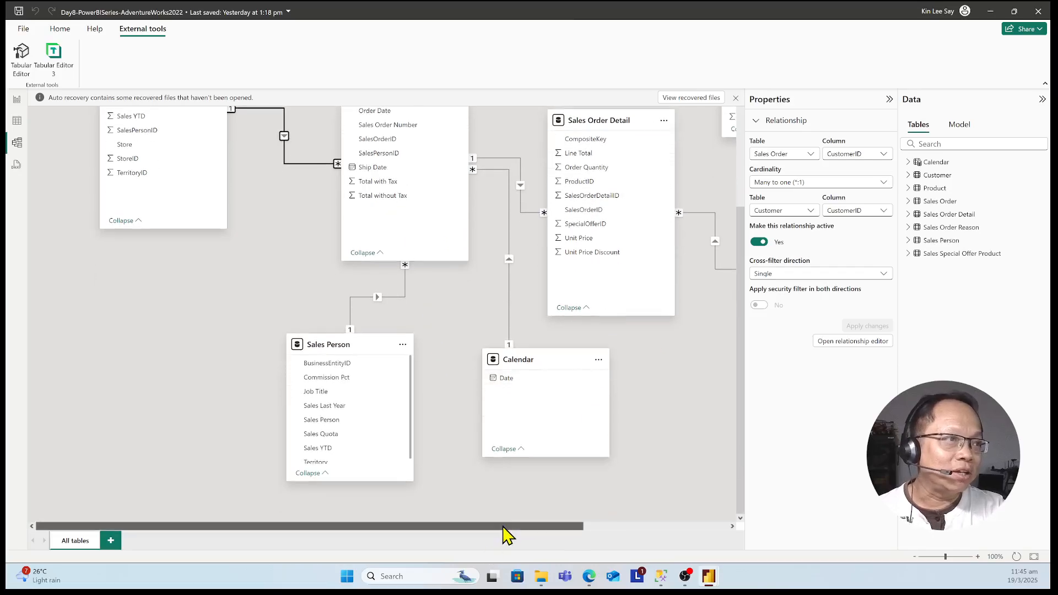
left_click_drag(502, 530, 669, 534)
scroll(585, 414, "up", 2)
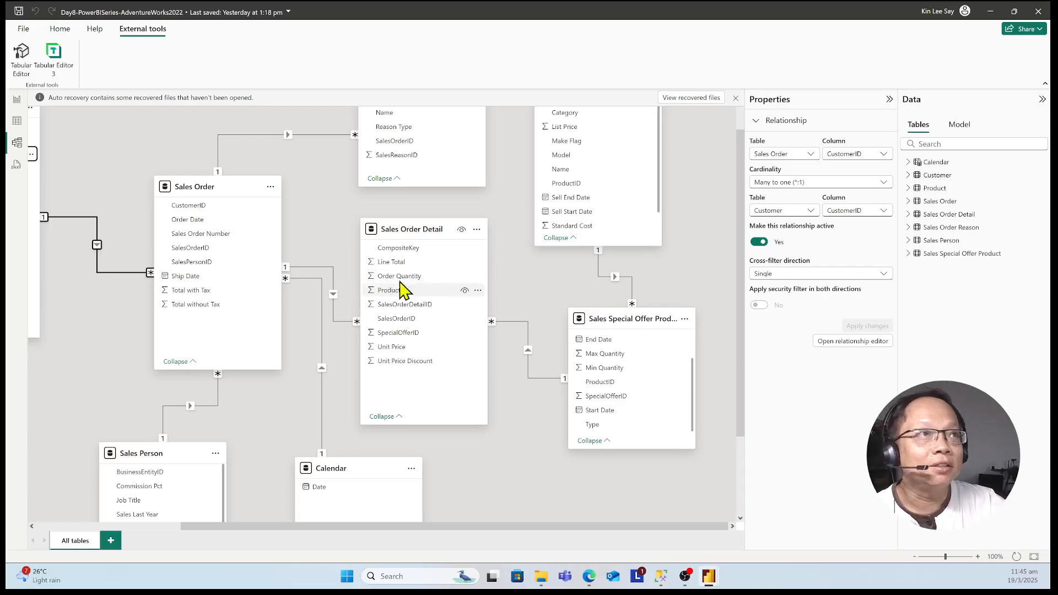
scroll(404, 287, "up", 1)
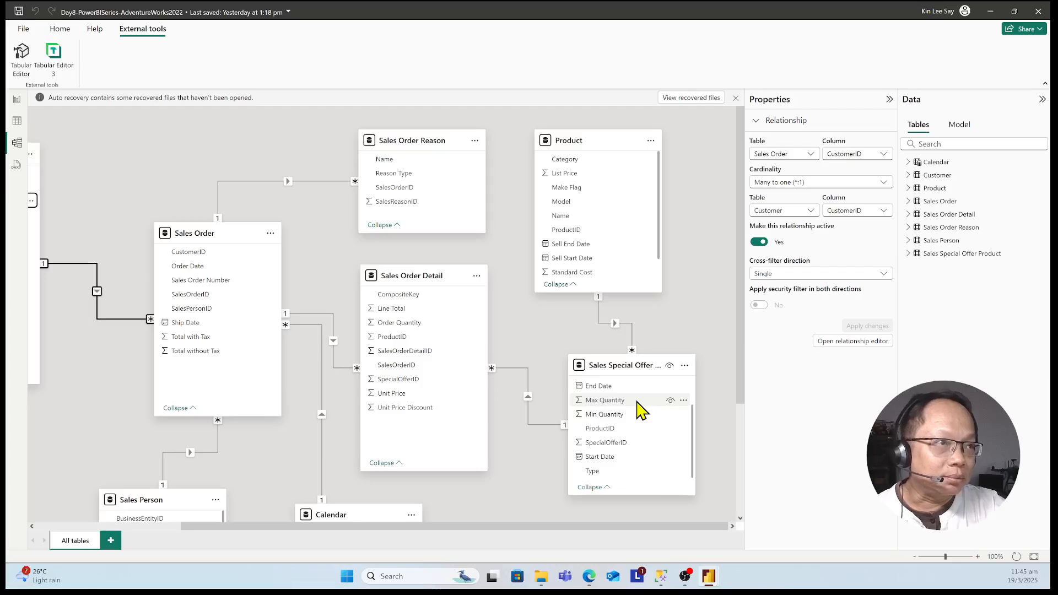
scroll(641, 409, "down", 1)
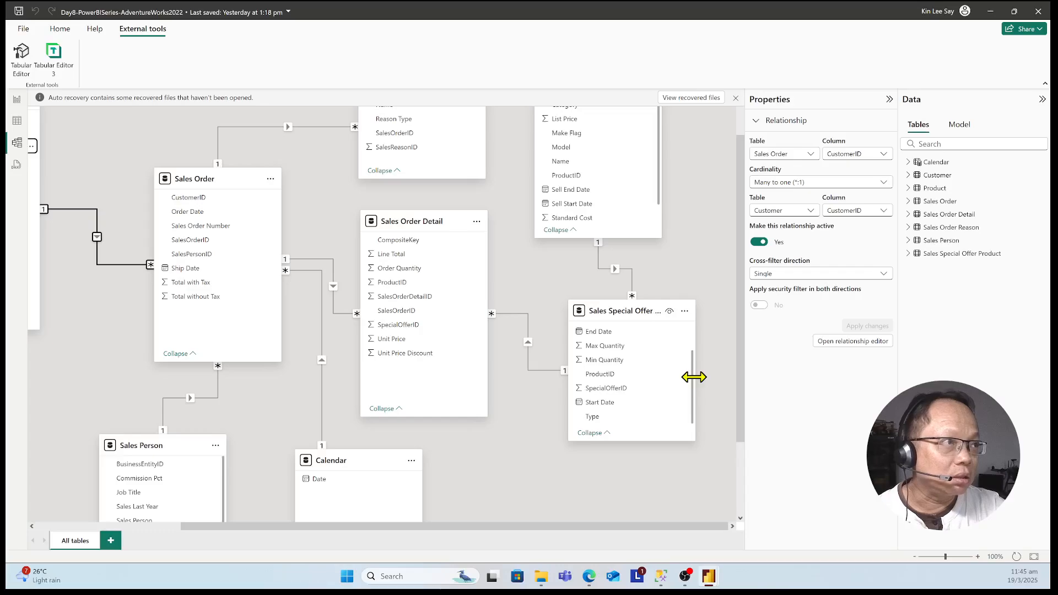
mouse_move(722, 381)
left_mouse_down()
mouse_move(745, 385)
mouse_move(729, 384)
left_mouse_up()
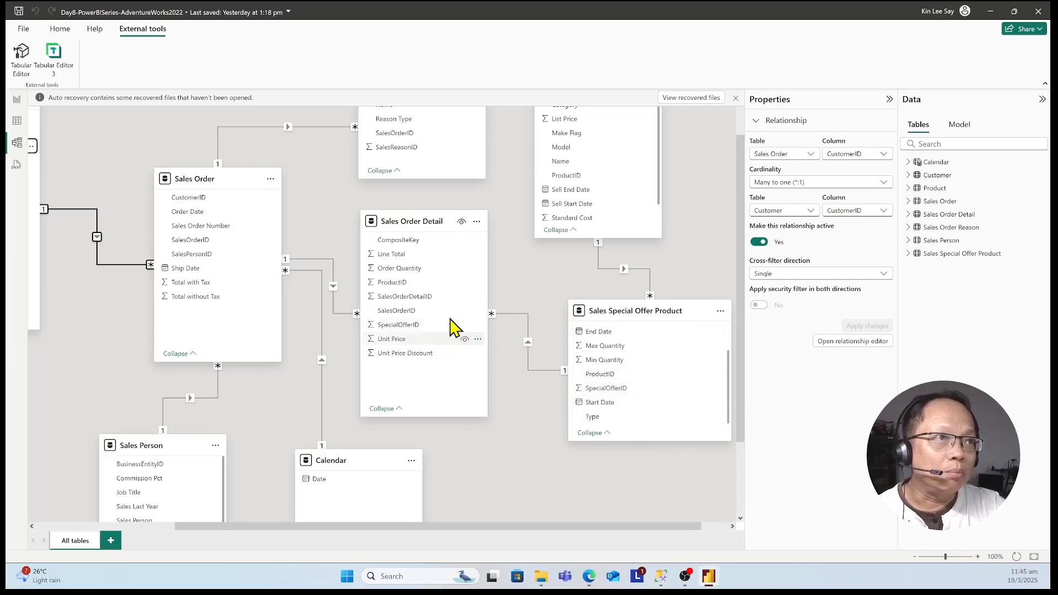
- Check the relationship from Sales Order Detail to Sales Special Offer Product, shorten the Sales Order Detail card and move the Sales Special Offer Product card lower
left_click(515, 314)
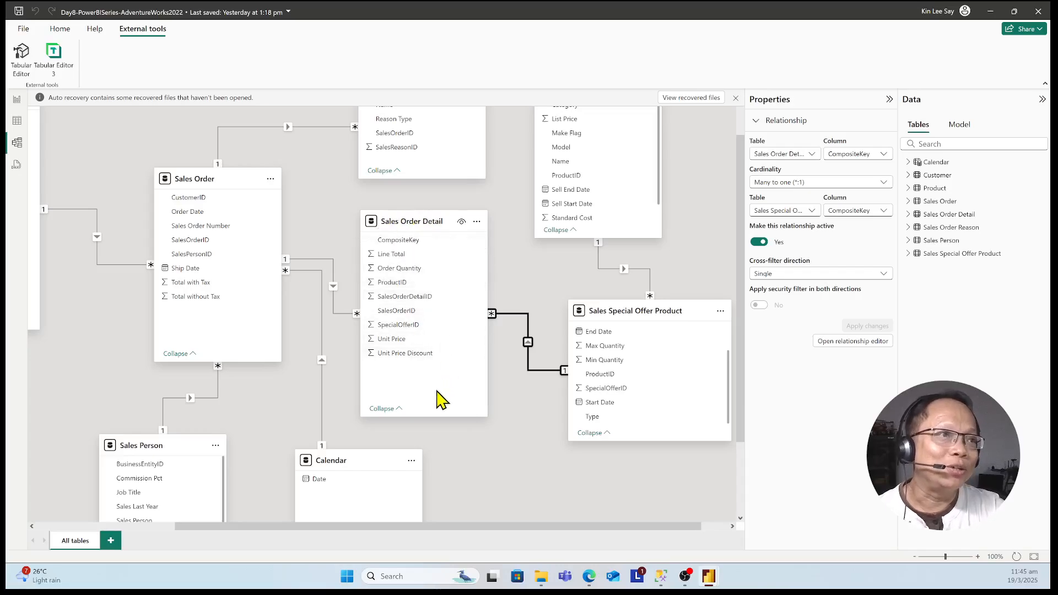
left_click_drag(427, 408, 423, 378)
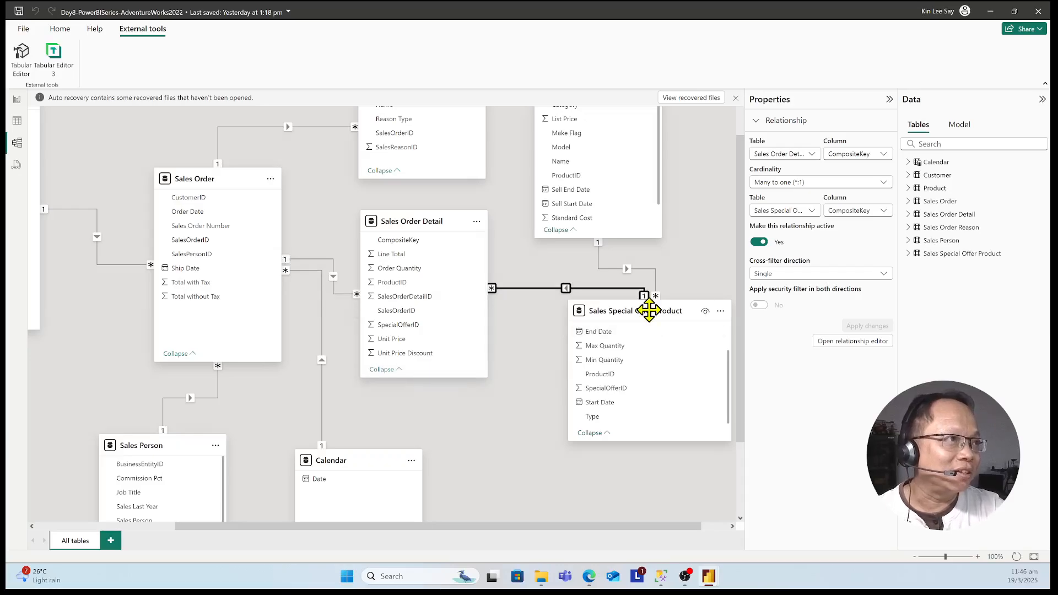
left_click_drag(647, 311, 647, 368)
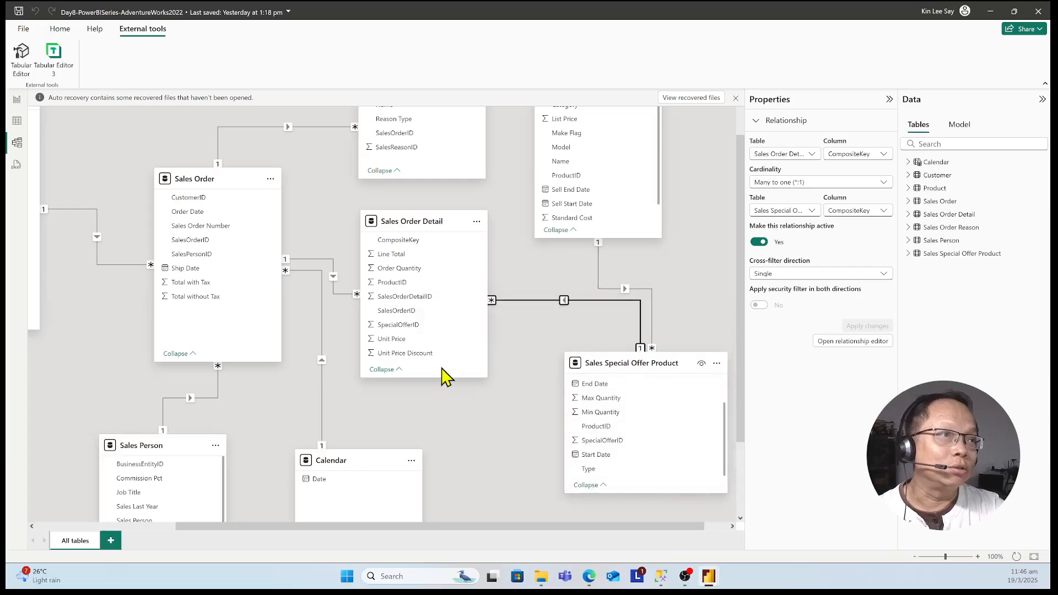
- Shorten the Calendar card in the model diagram to remove the empty space below its Date field
scroll(475, 361, "up", 2)
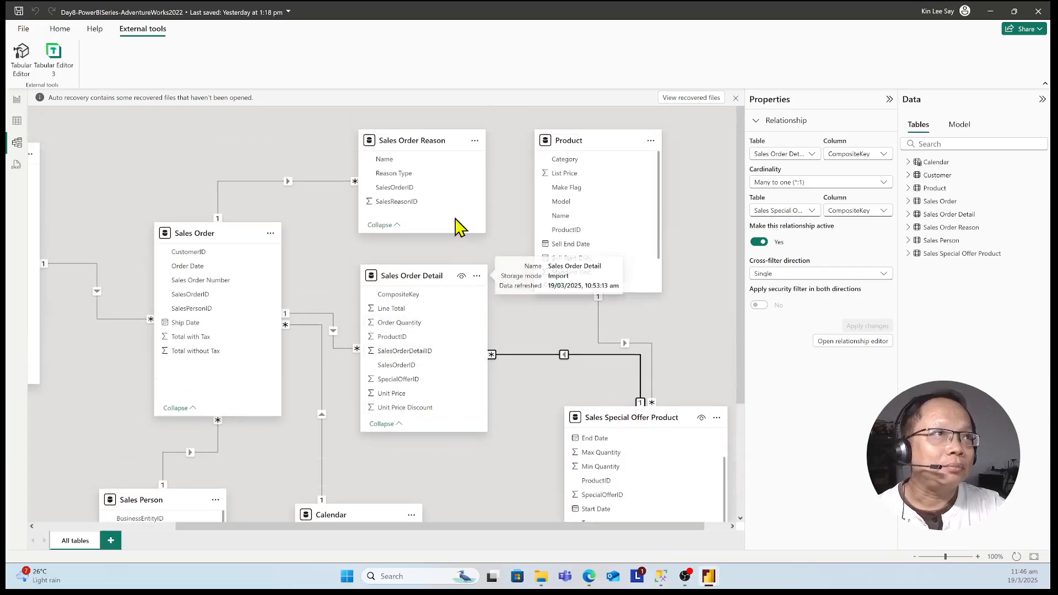
scroll(300, 361, "down", 2)
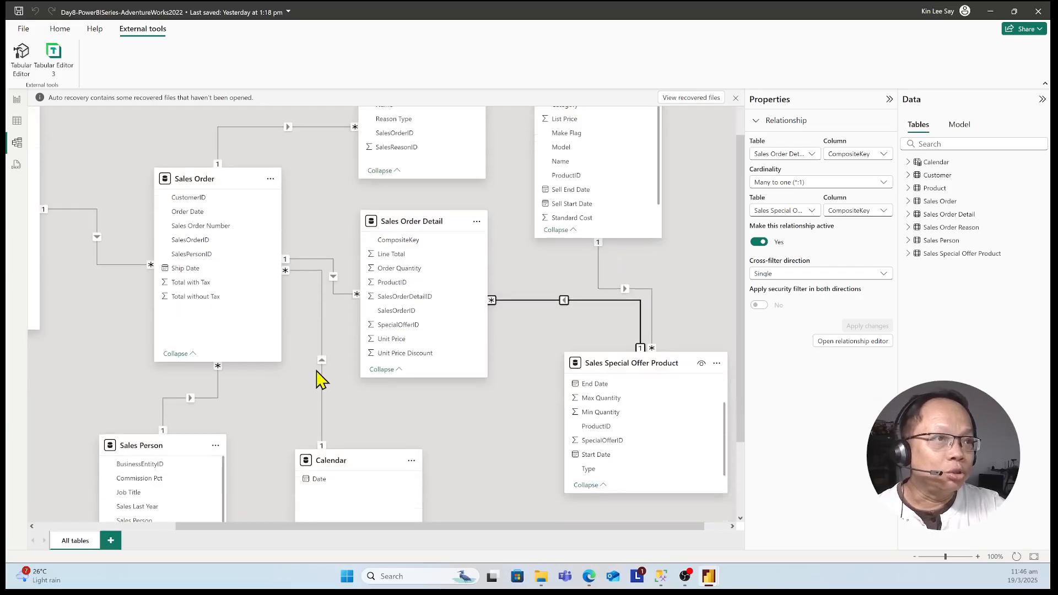
scroll(322, 380, "down", 4)
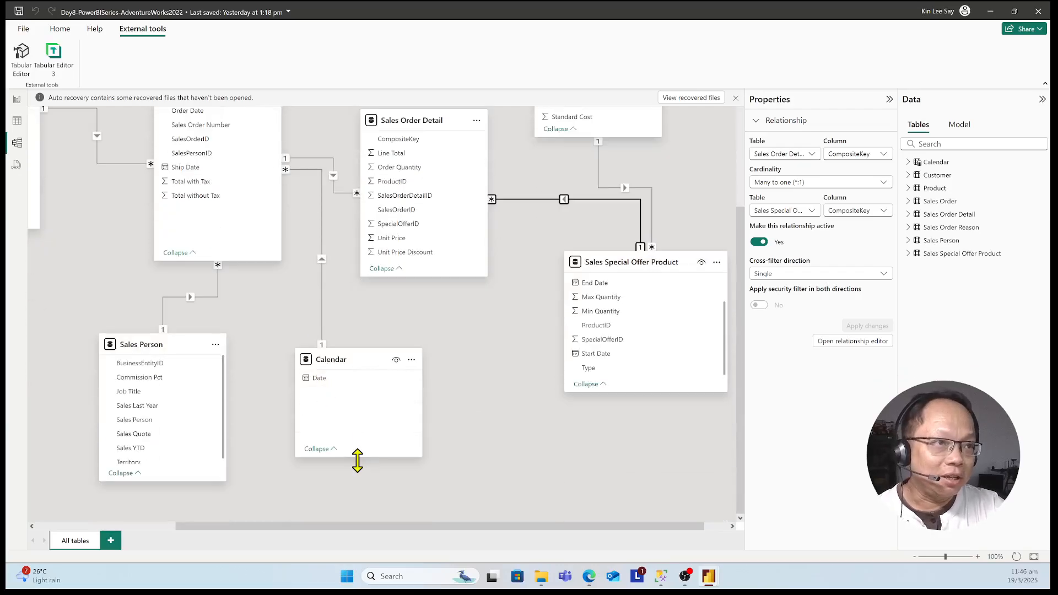
left_click_drag(359, 458, 362, 407)
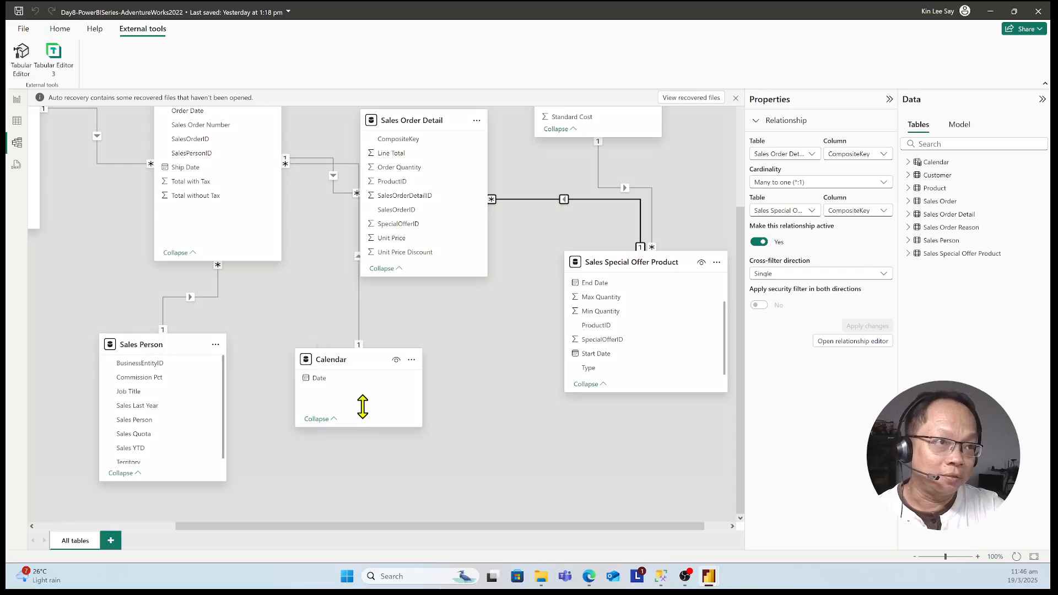
- Check the Calendar table's Date column and its CALENDARAUTO() formula in the table view without changing them
left_click(343, 380)
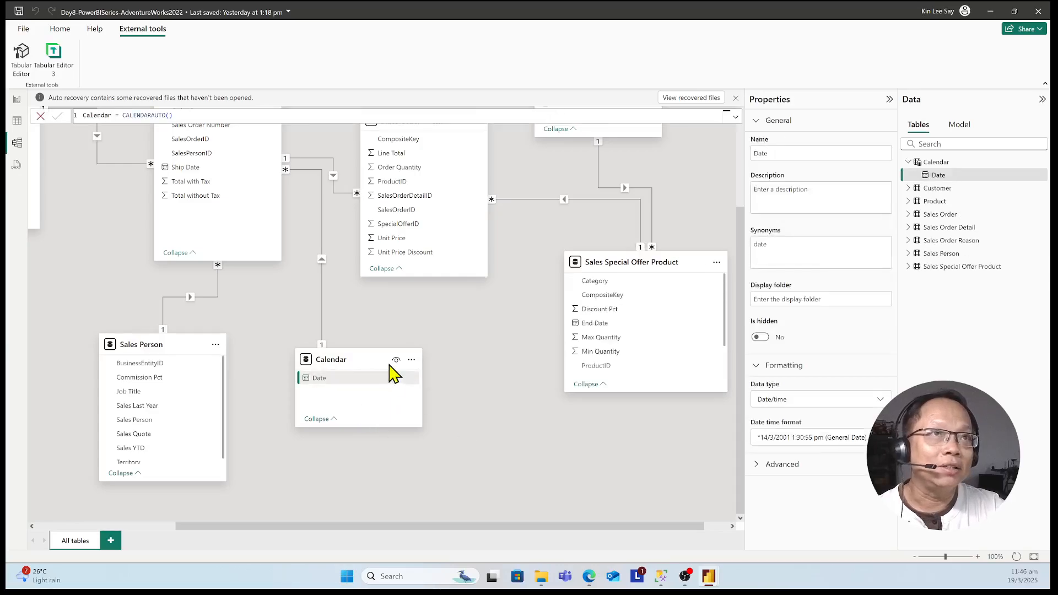
scroll(201, 243, "up", 3)
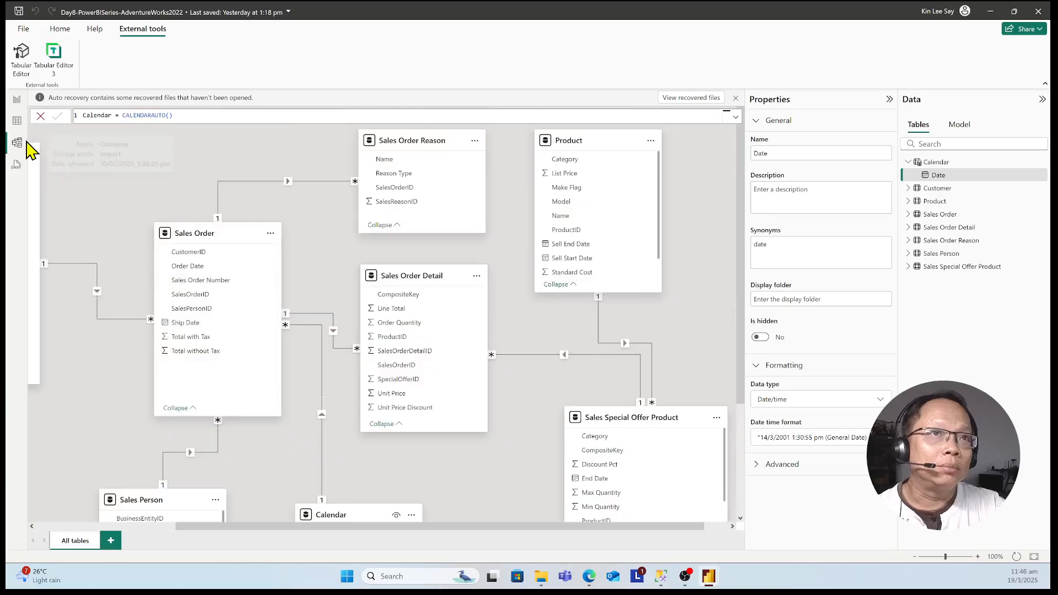
left_click(17, 122)
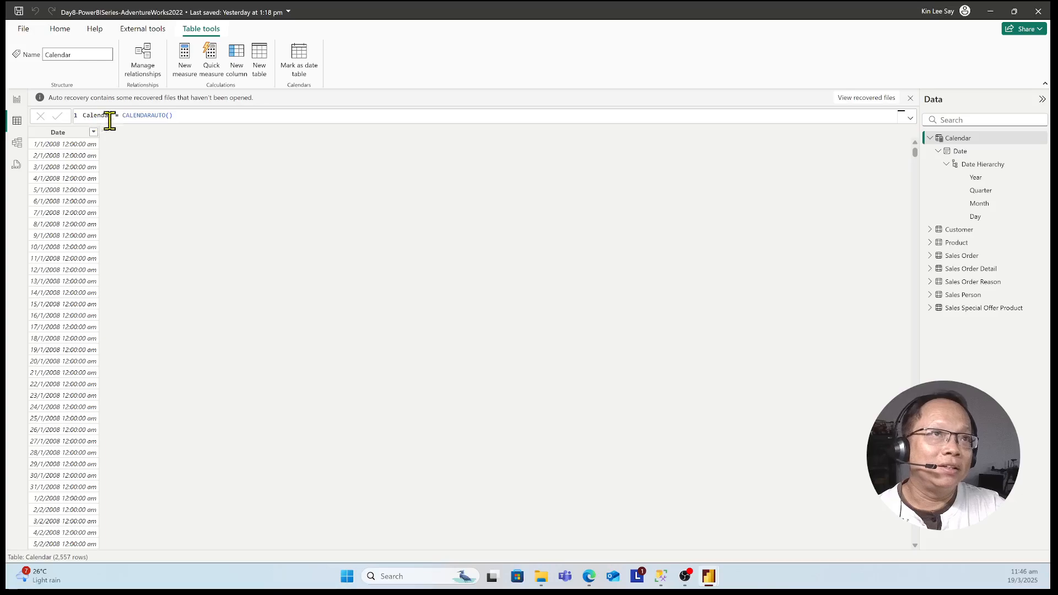
left_click_drag(183, 116, 72, 115)
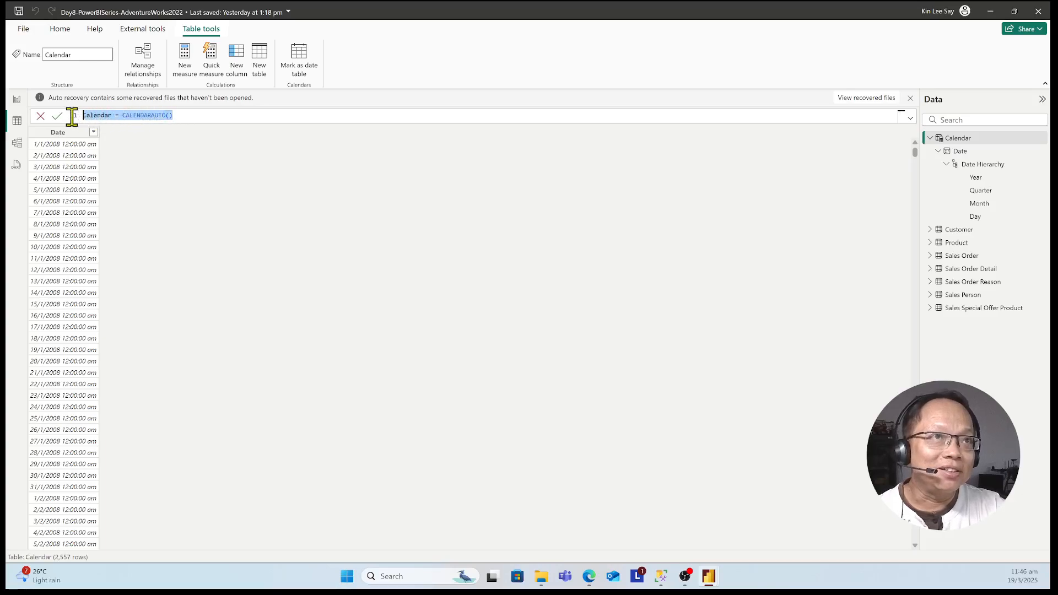
left_click(195, 116)
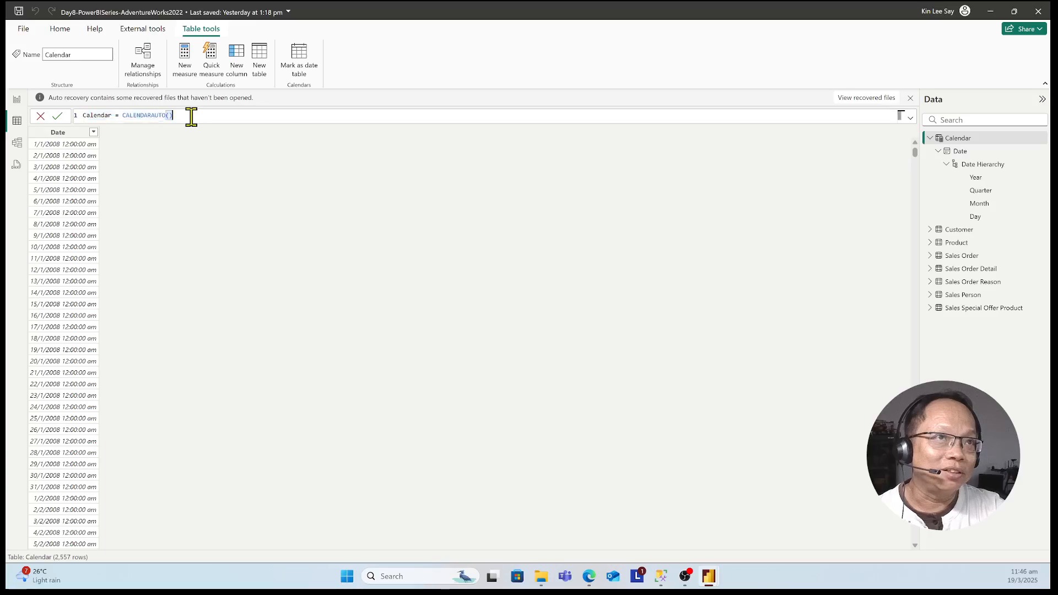
- Examine the Calendar table's name in its formula and the full range of its Date column, from first to last row
double_click(99, 114)
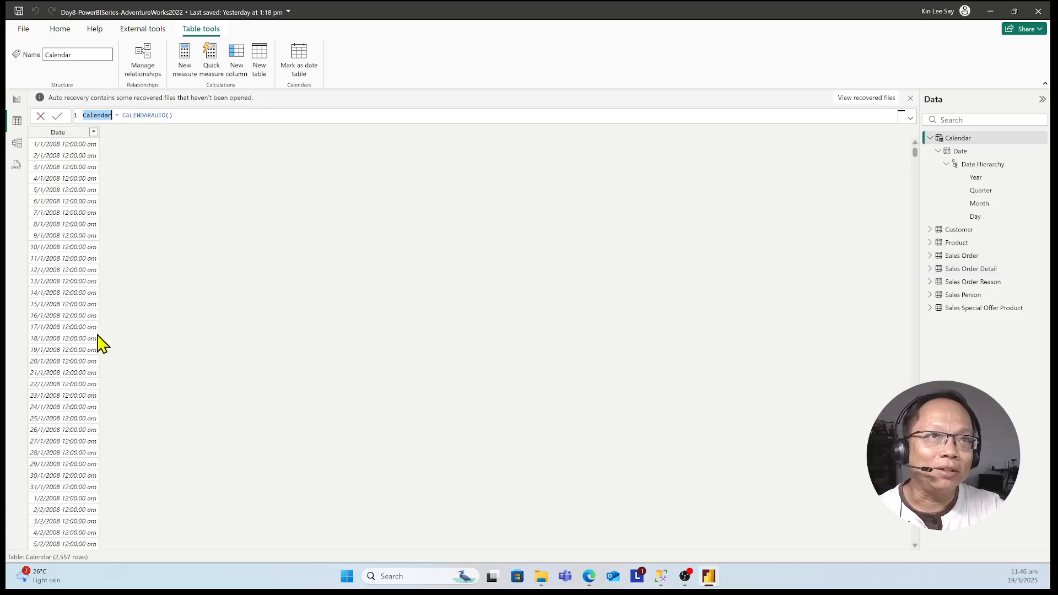
scroll(94, 350, "down", 10)
scroll(93, 350, "up", 10)
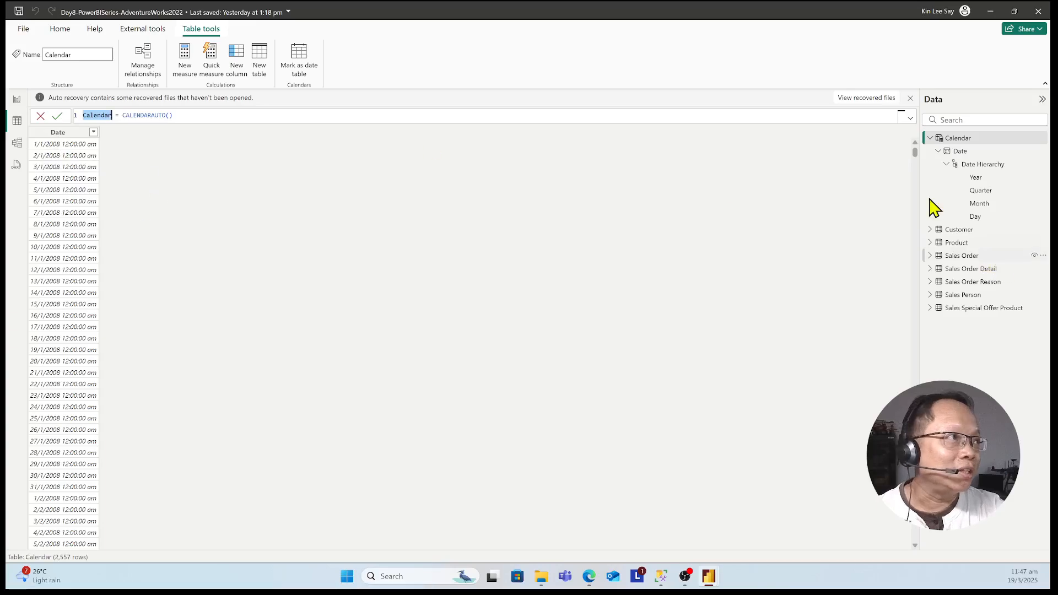
left_click_drag(915, 155, 915, 414)
left_click_drag(915, 374, 917, 582)
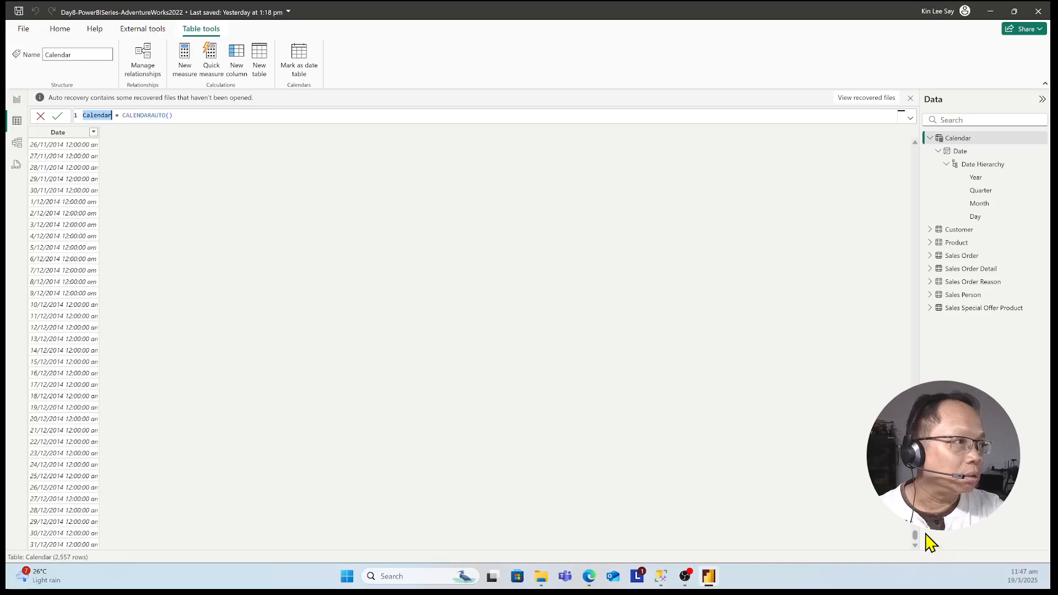
left_click_drag(914, 535, 951, 149)
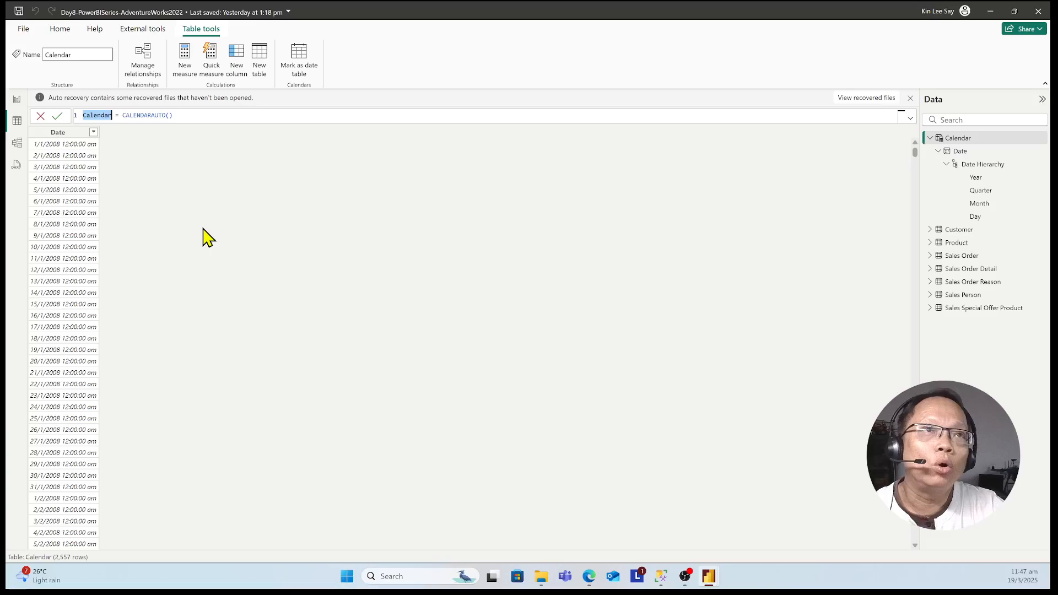
scroll(101, 383, "up", 2)
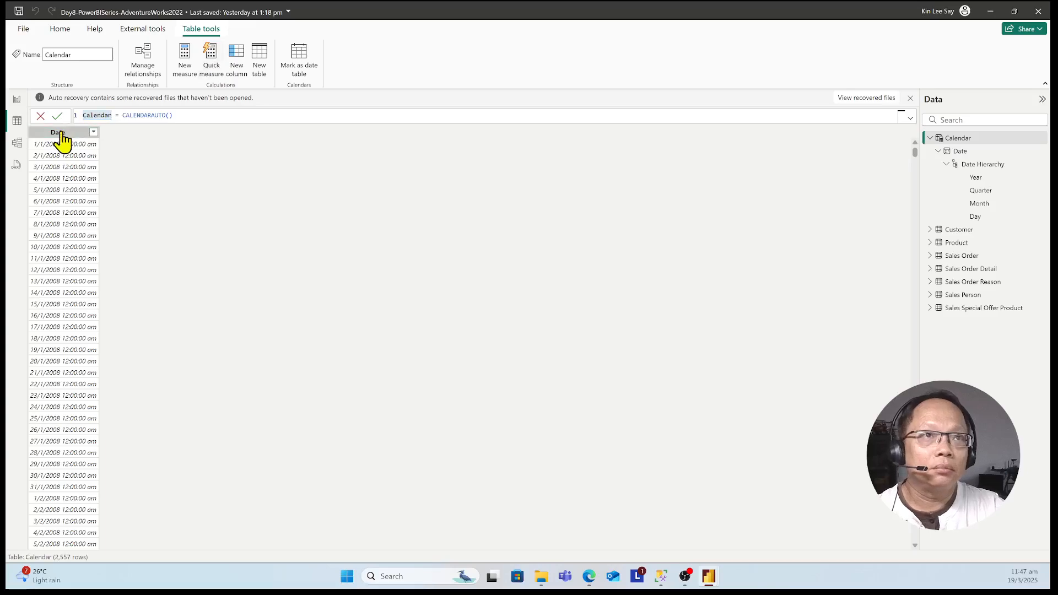
- Set the display format of the Calendar table's Date column to Short Date
right_click(61, 133)
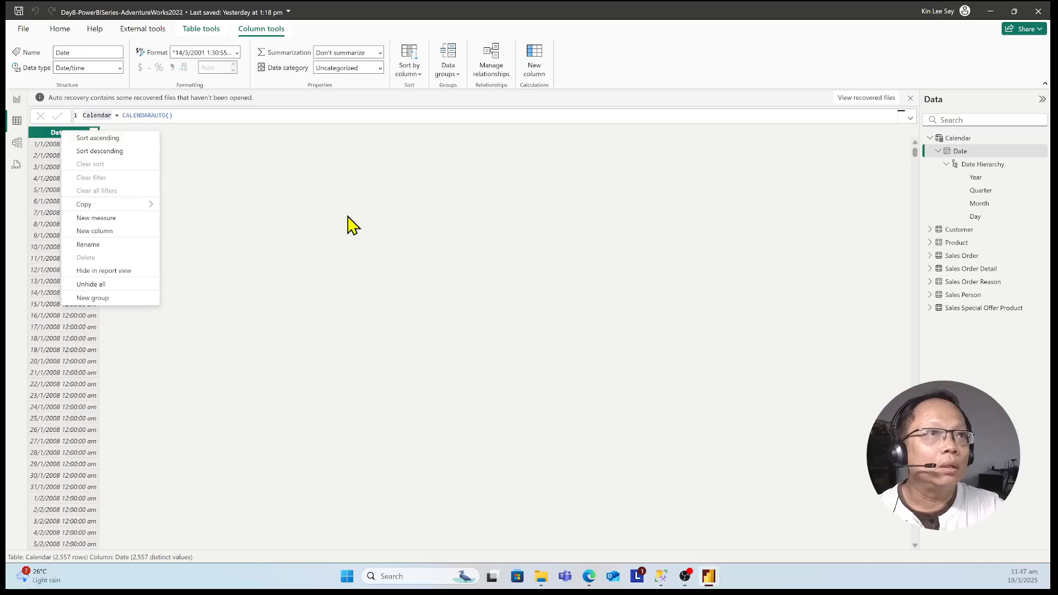
left_click(319, 216)
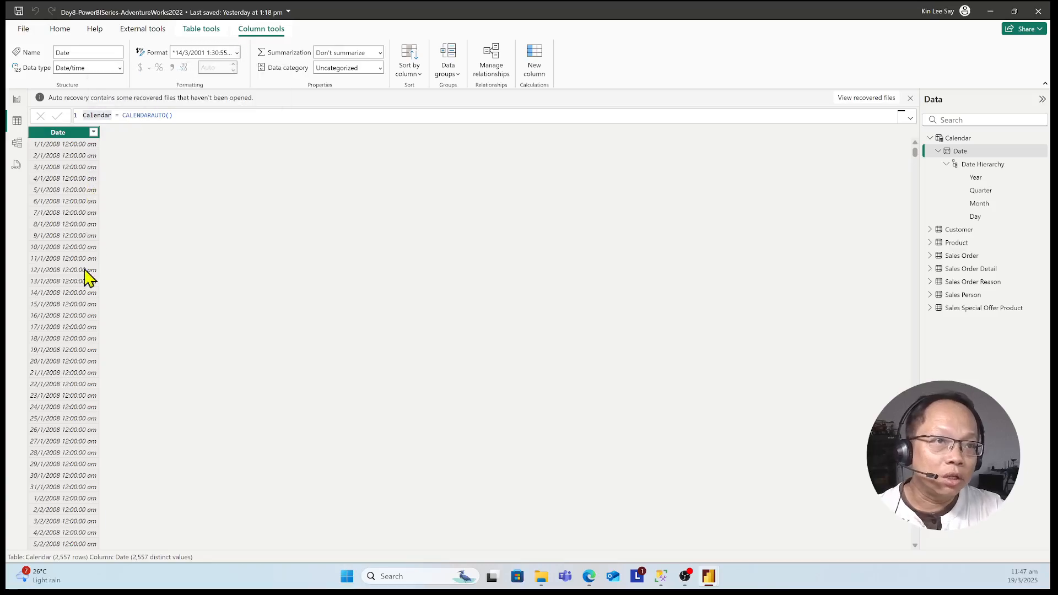
left_click(237, 53)
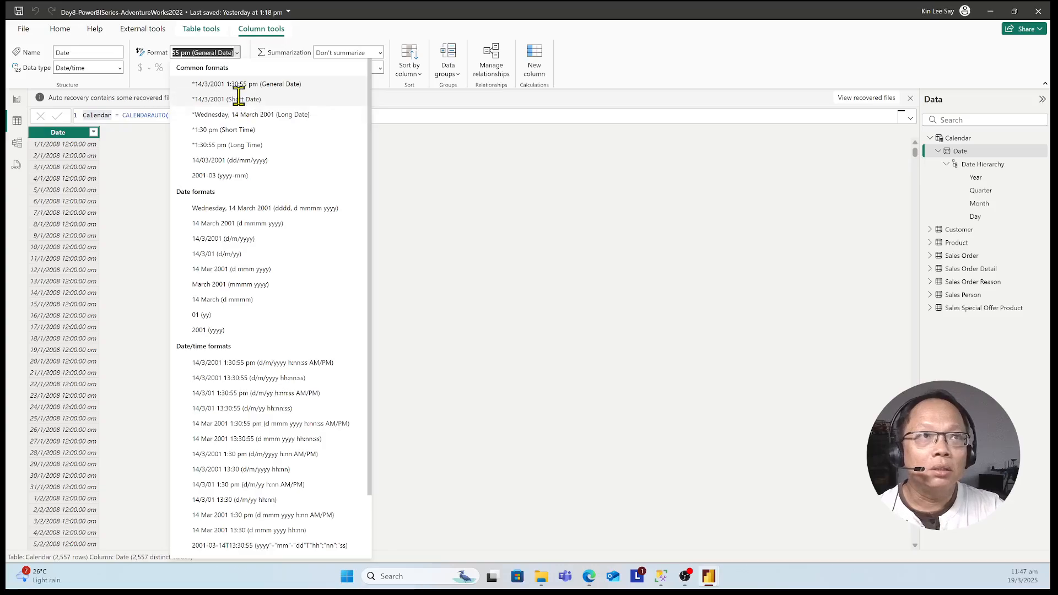
left_click(238, 90)
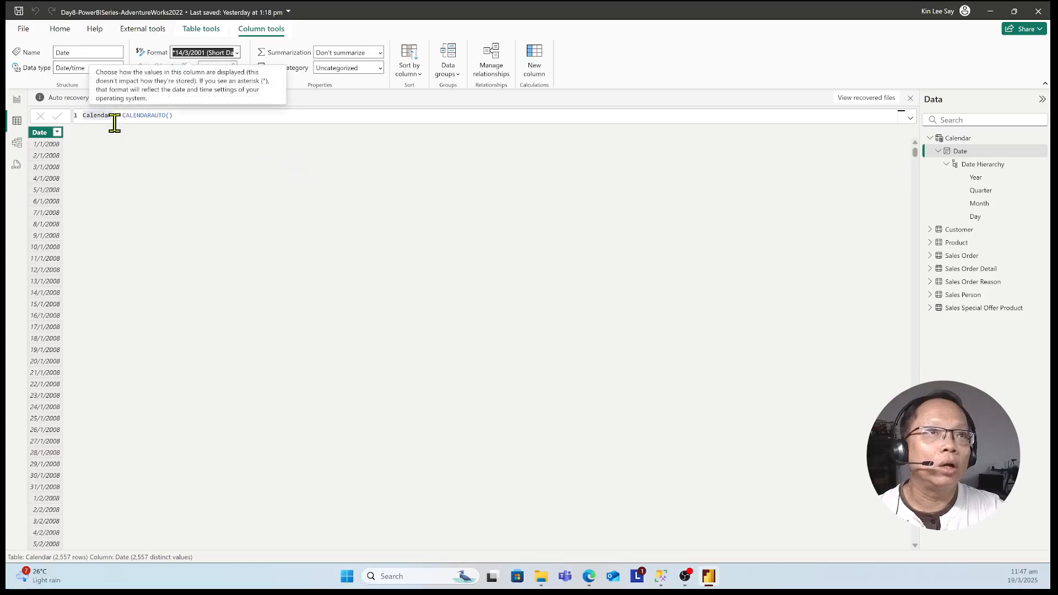
left_click(274, 173)
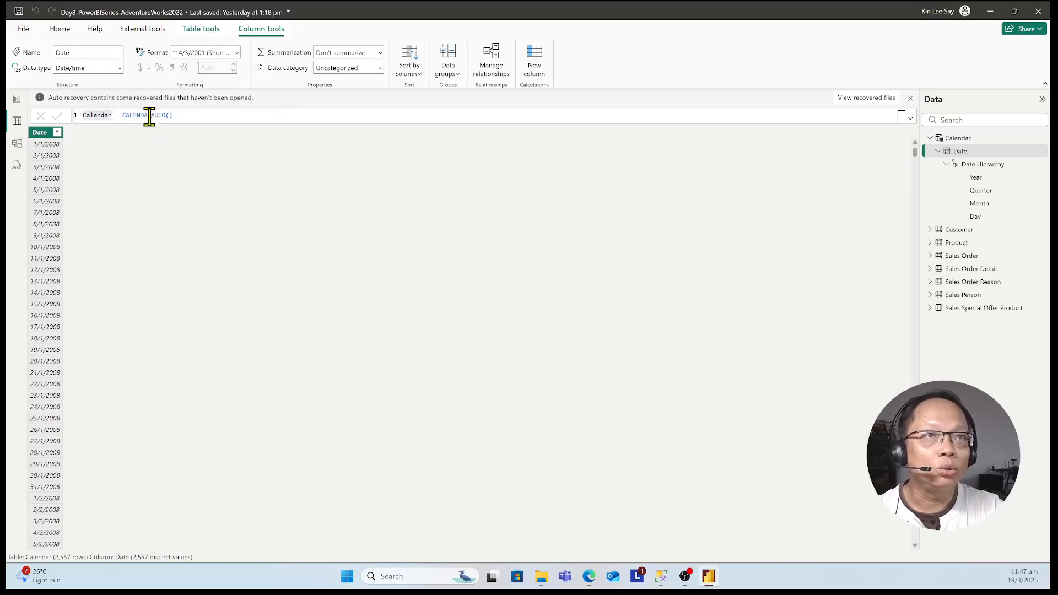
left_click(189, 115)
- Review the table relationships in the model diagram, from Customer and Sales Order through Sales Person, Calendar and Sales Special Offer Product
left_click(12, 126)
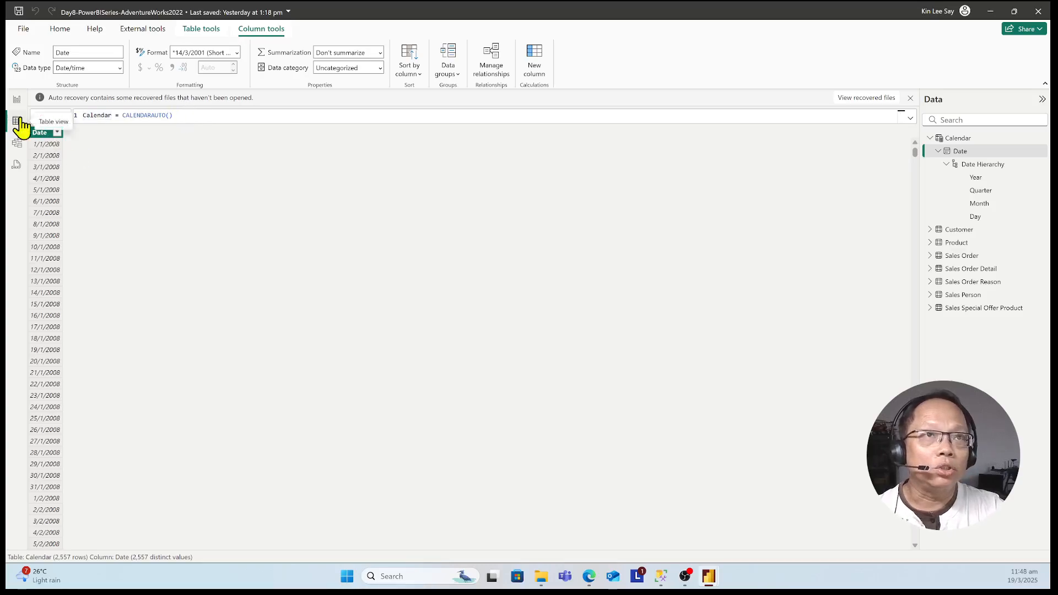
left_click(17, 142)
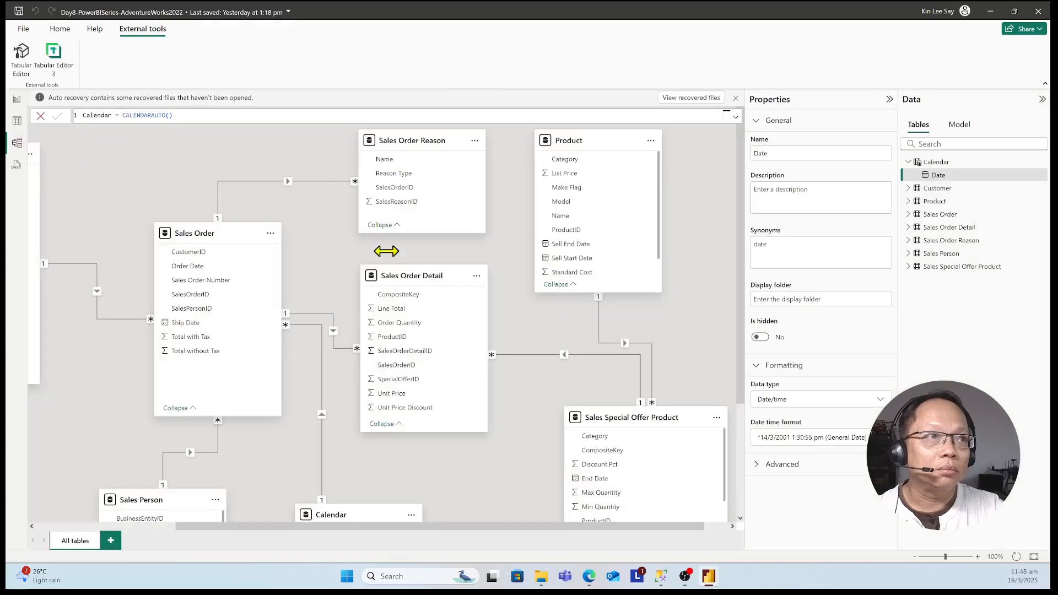
scroll(454, 306, "down", 3)
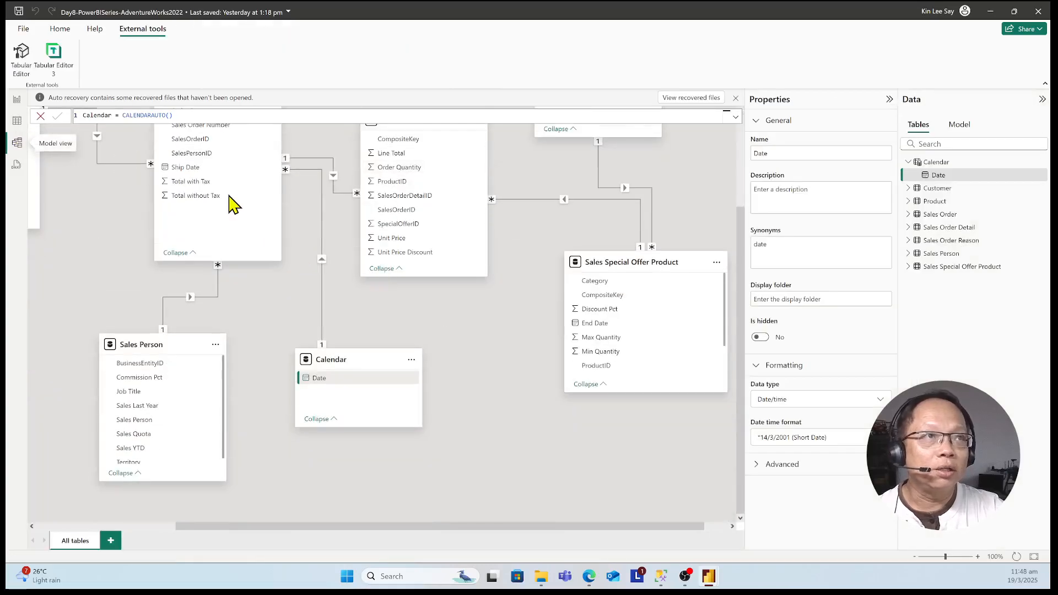
scroll(231, 205, "up", 1)
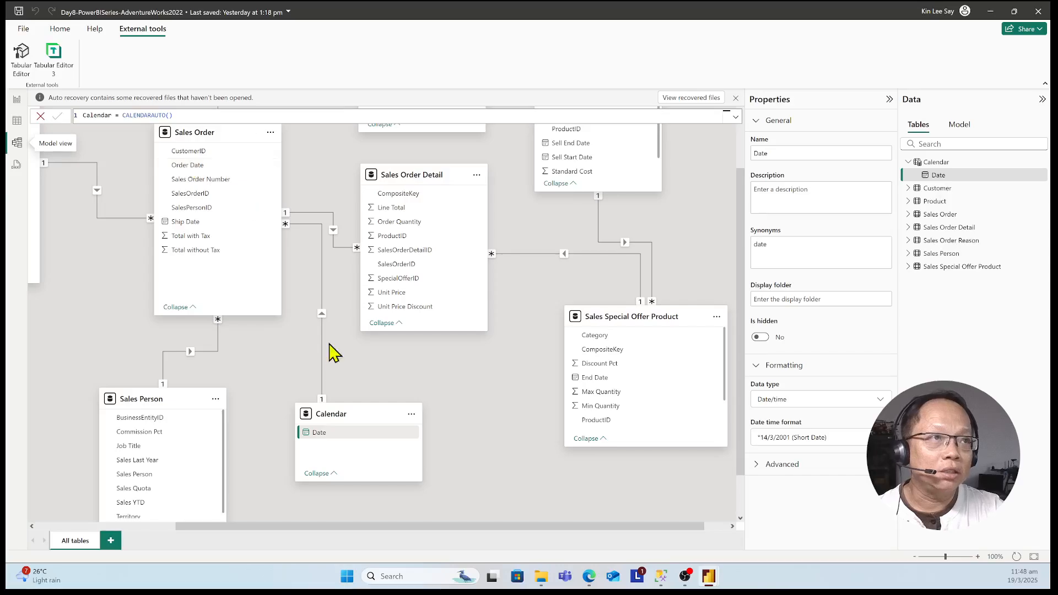
scroll(463, 336, "up", 2)
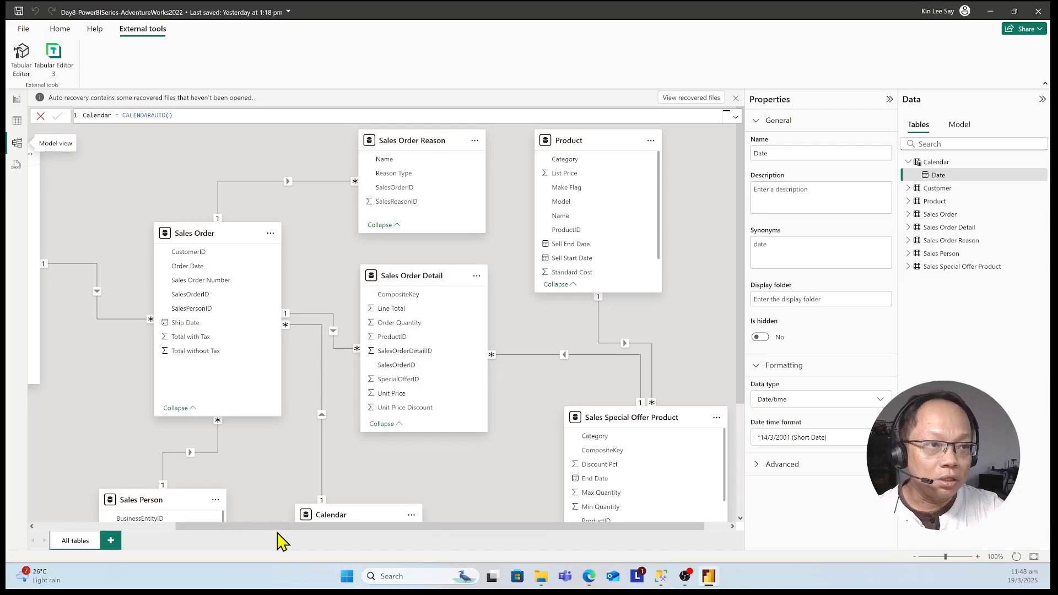
left_click_drag(286, 527, 170, 527)
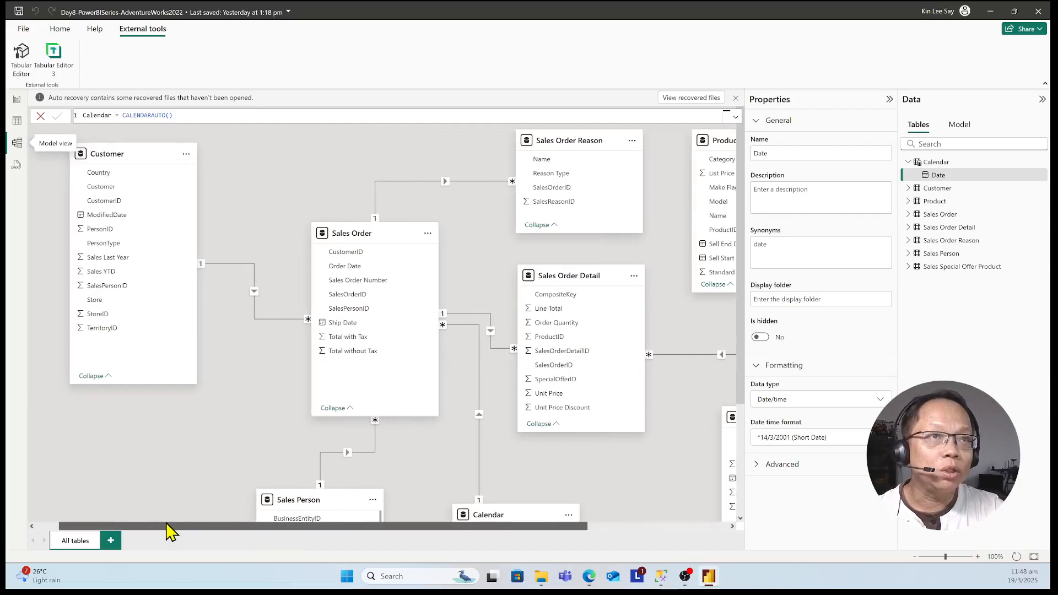
scroll(373, 261, "down", 3)
scroll(374, 254, "up", 3)
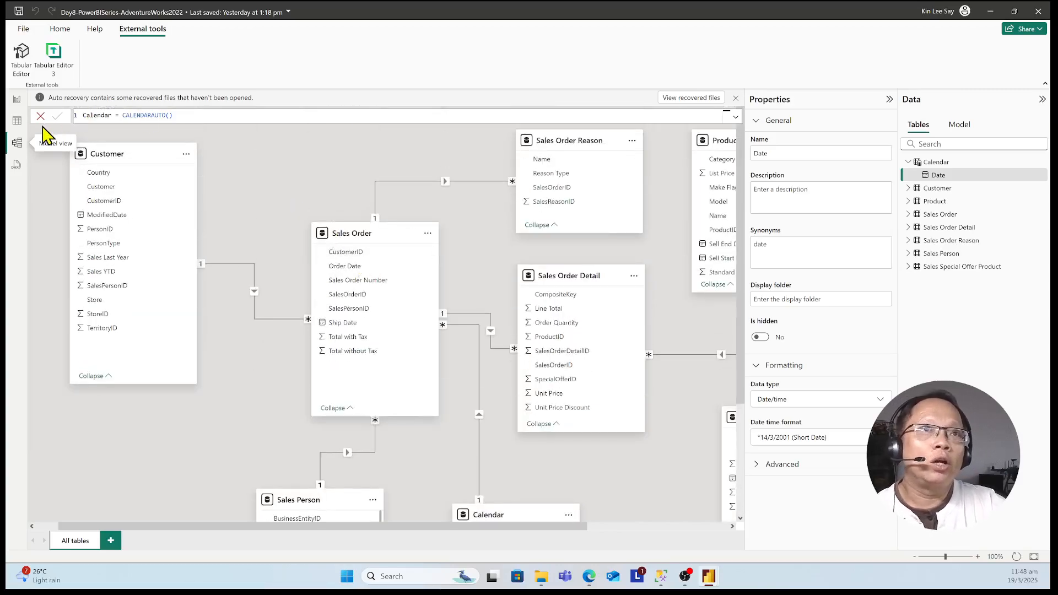
- Create a column chart of Sales Order's Total without Tax on report Page 1, move it towards the page's middle and enlarge it
left_click(17, 100)
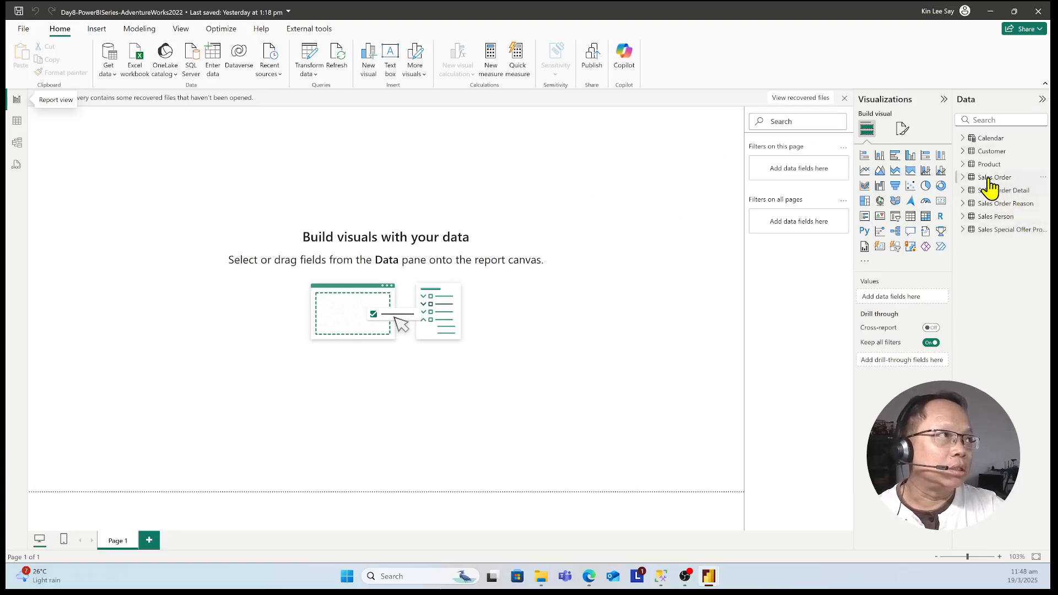
left_click(964, 177)
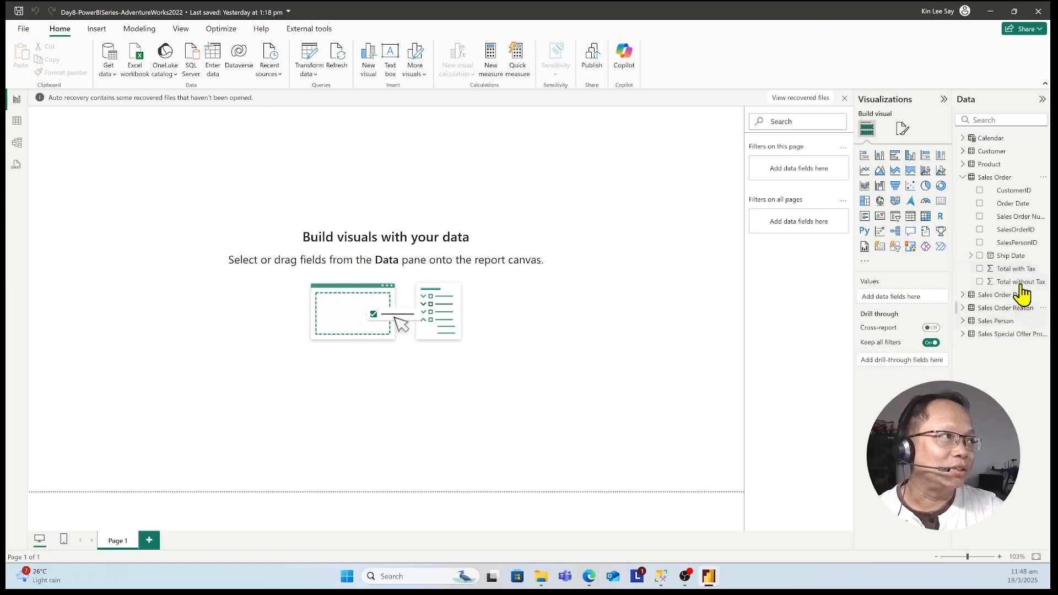
left_click(1015, 270)
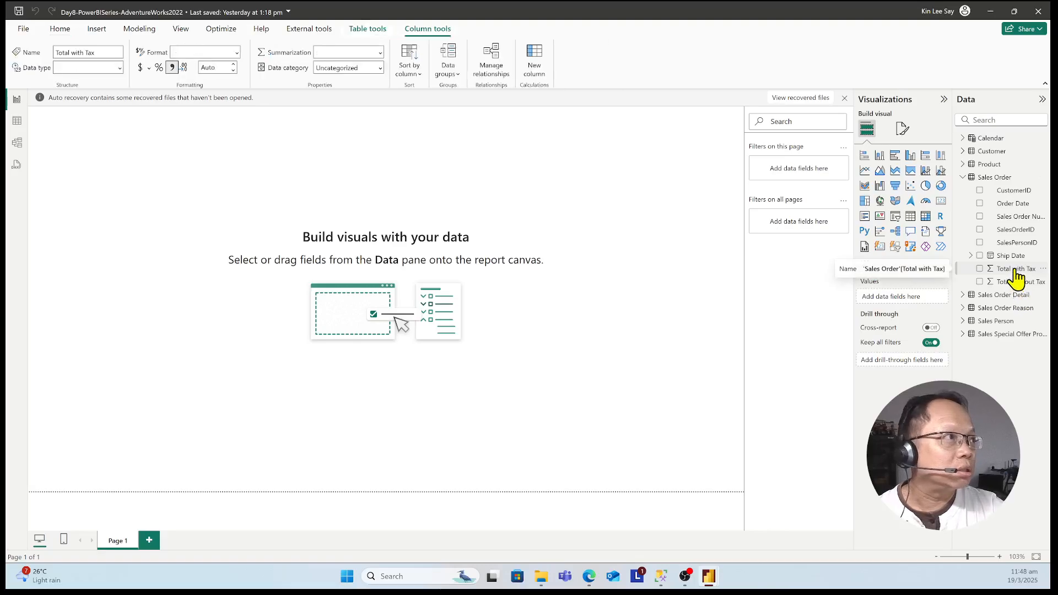
double_click(1014, 269)
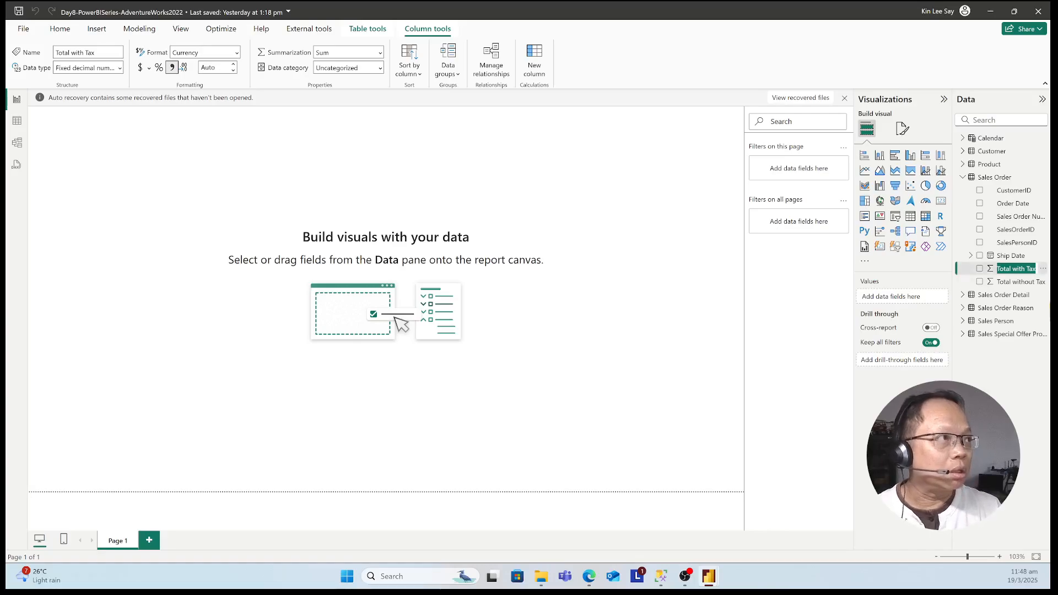
left_click(1017, 349)
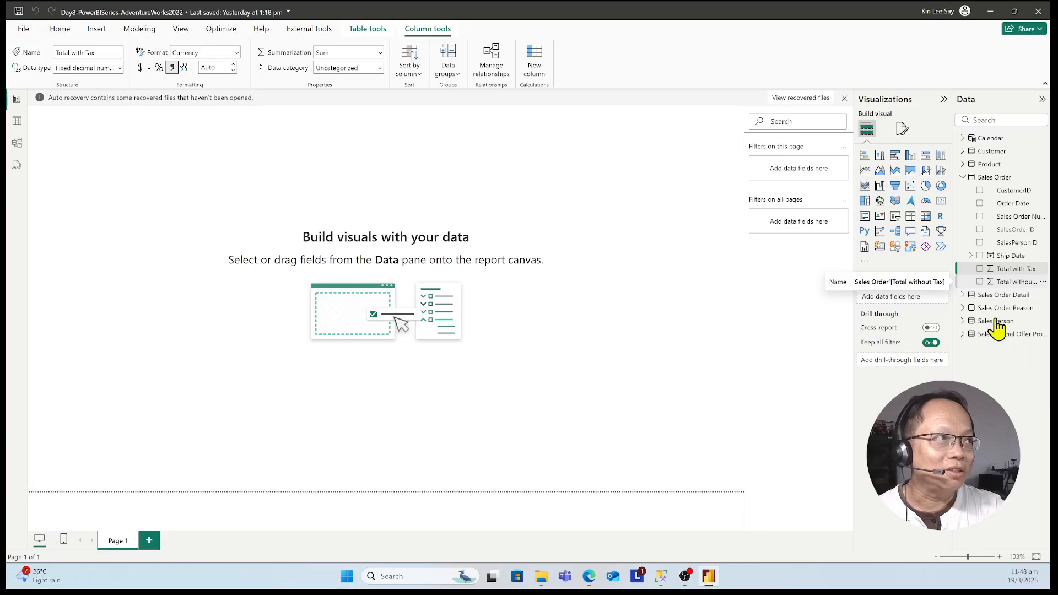
left_click(980, 281)
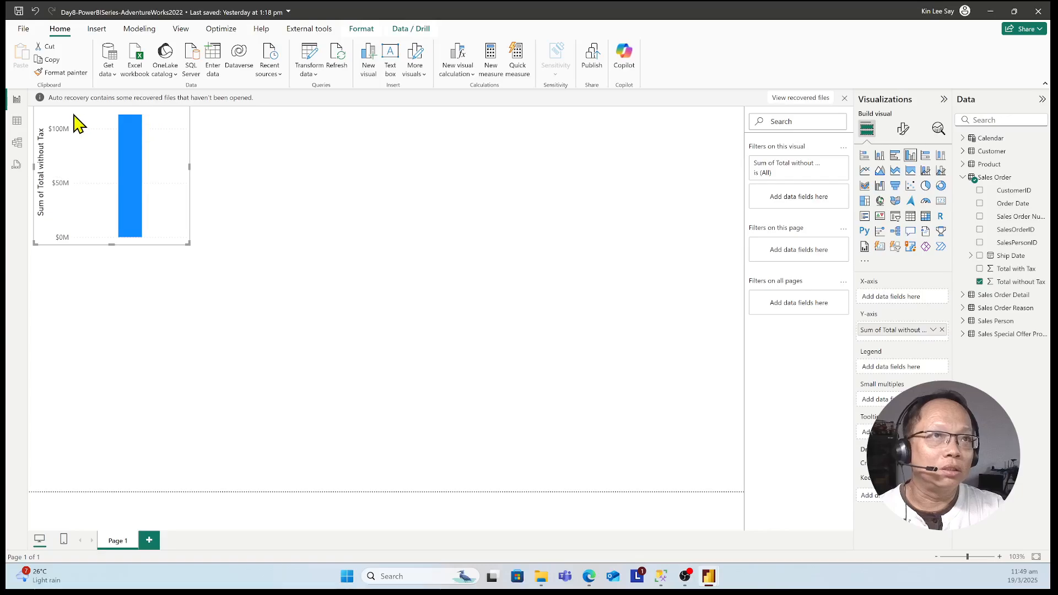
left_click_drag(84, 128, 150, 230)
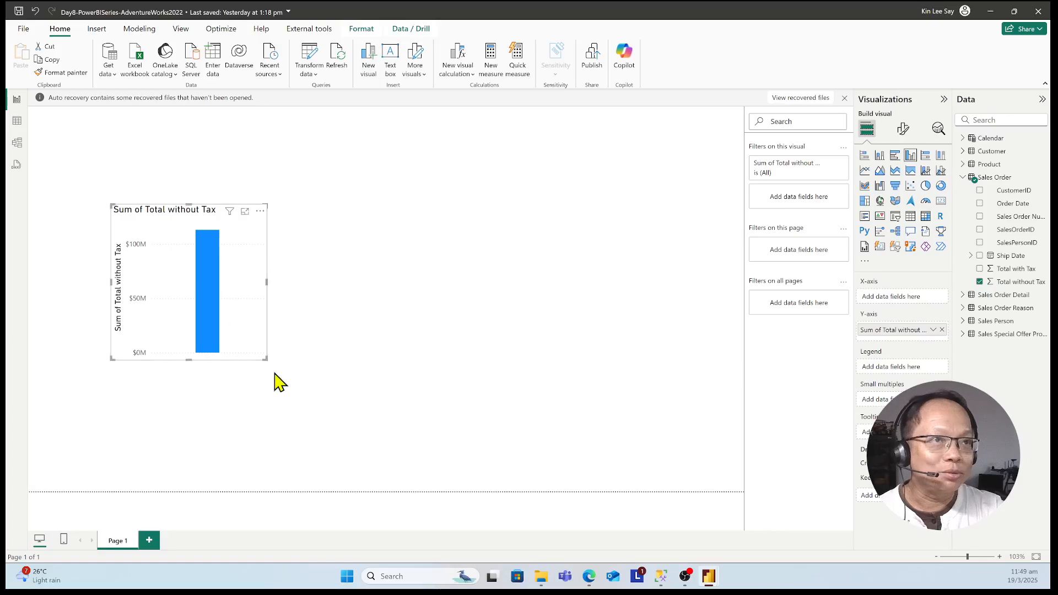
left_click_drag(272, 362, 323, 400)
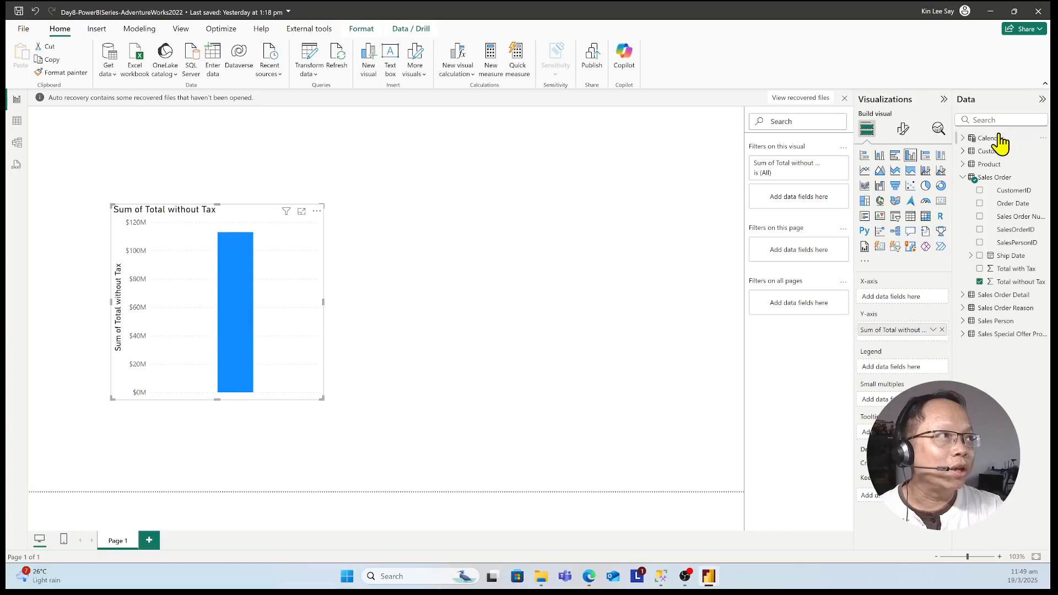
- Examine the Calendar table's date hierarchy, its Date column options in table view, and its table options and Date properties in the model diagram
left_click(964, 139)
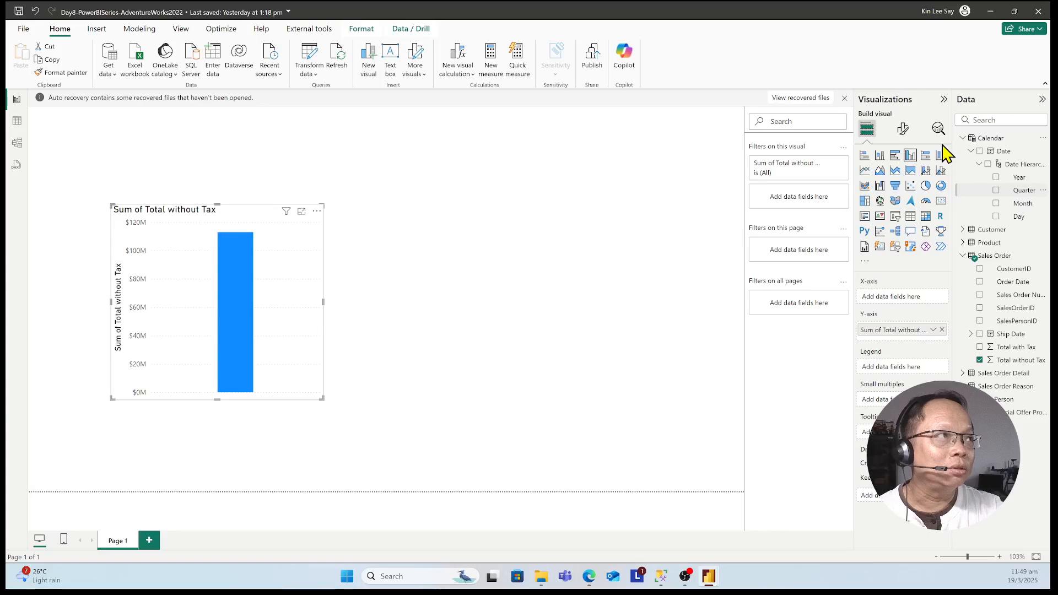
left_click(13, 122)
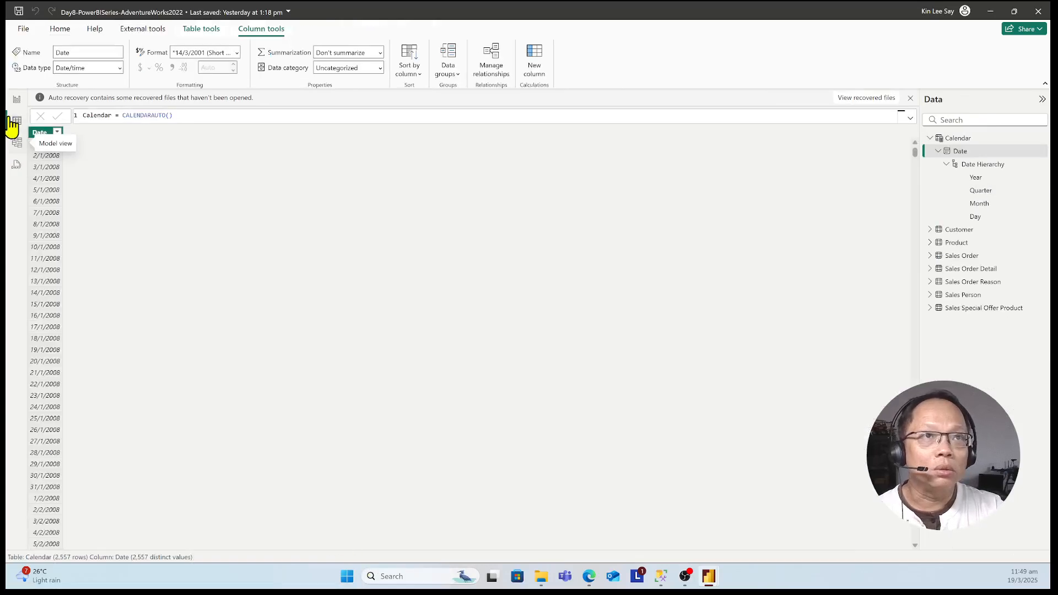
left_click(56, 132)
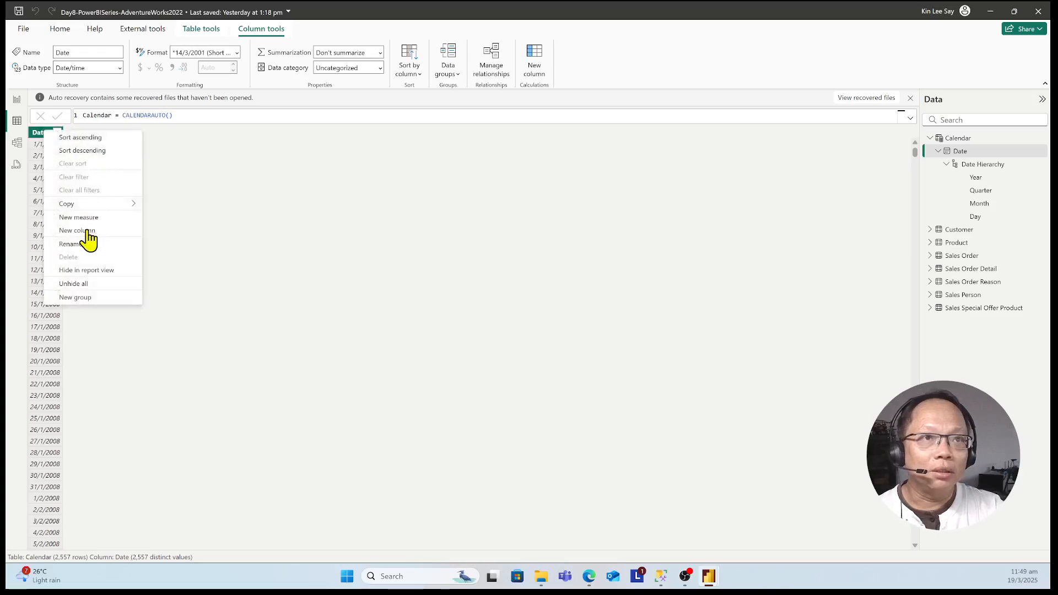
left_click(207, 219)
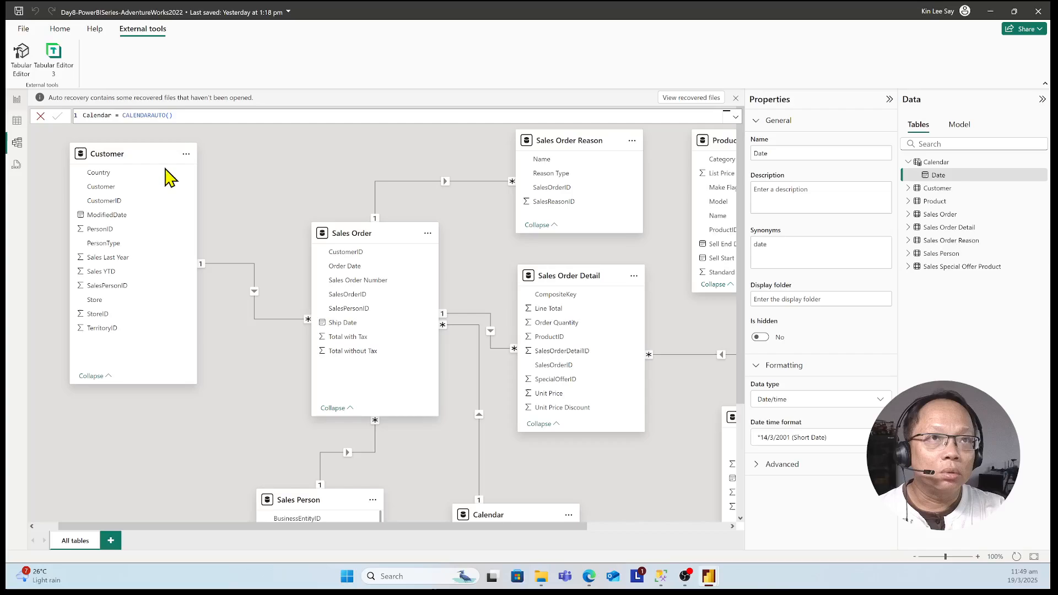
left_click(16, 142)
scroll(584, 425, "down", 3)
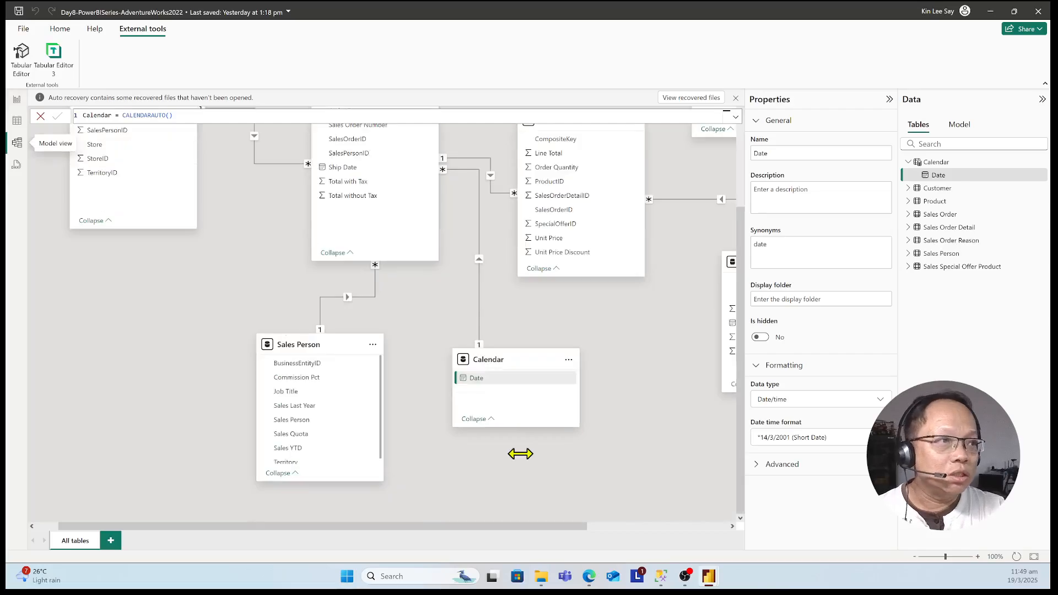
right_click(501, 359)
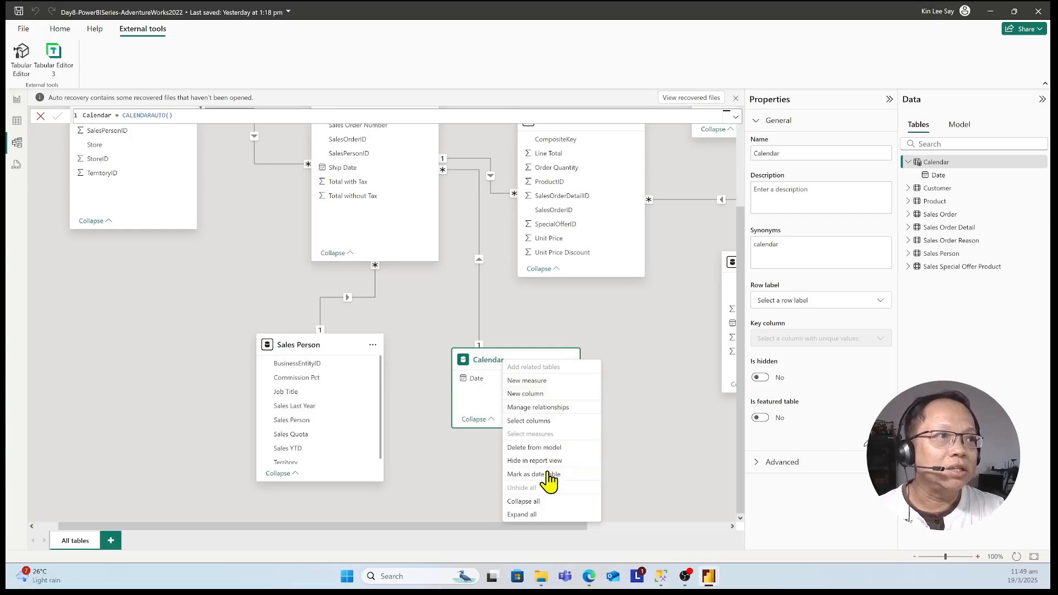
left_click(639, 447)
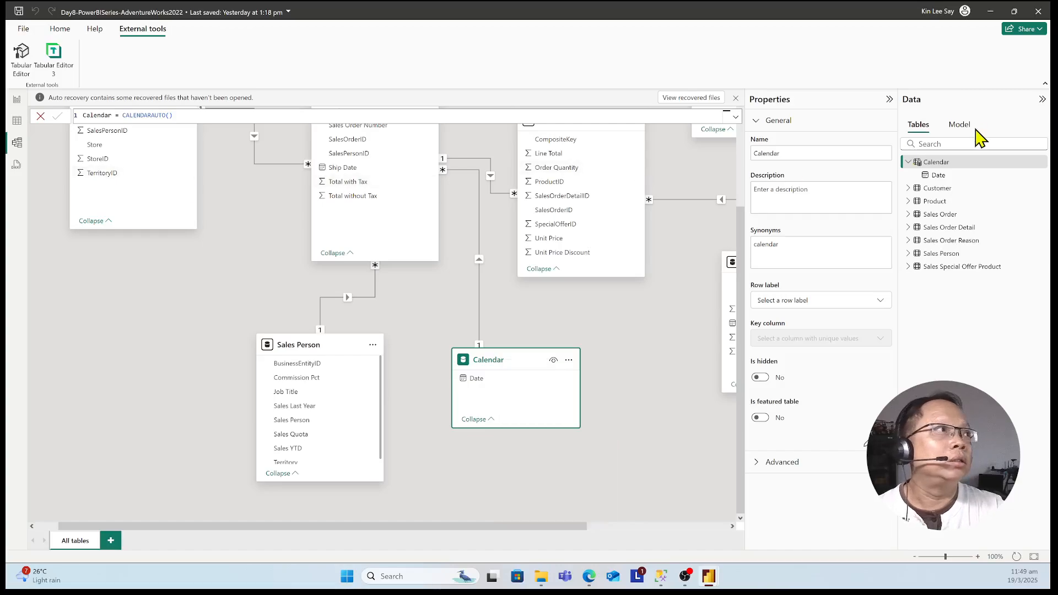
left_click(1035, 176)
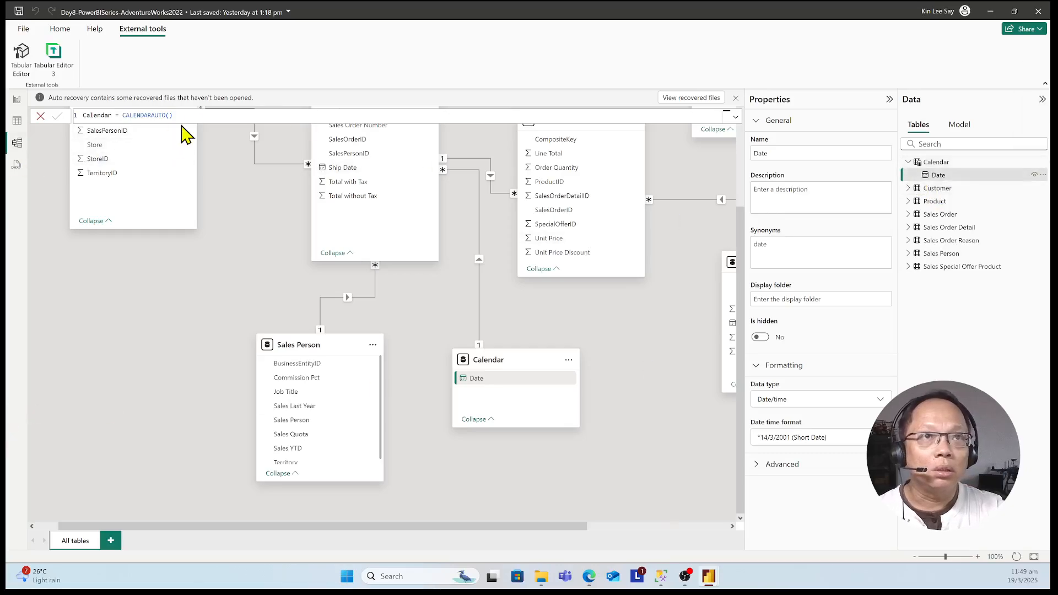
- Add Month from the Calendar date hierarchy to the X-axis of the Total without Tax column chart on the report page
left_click(17, 100)
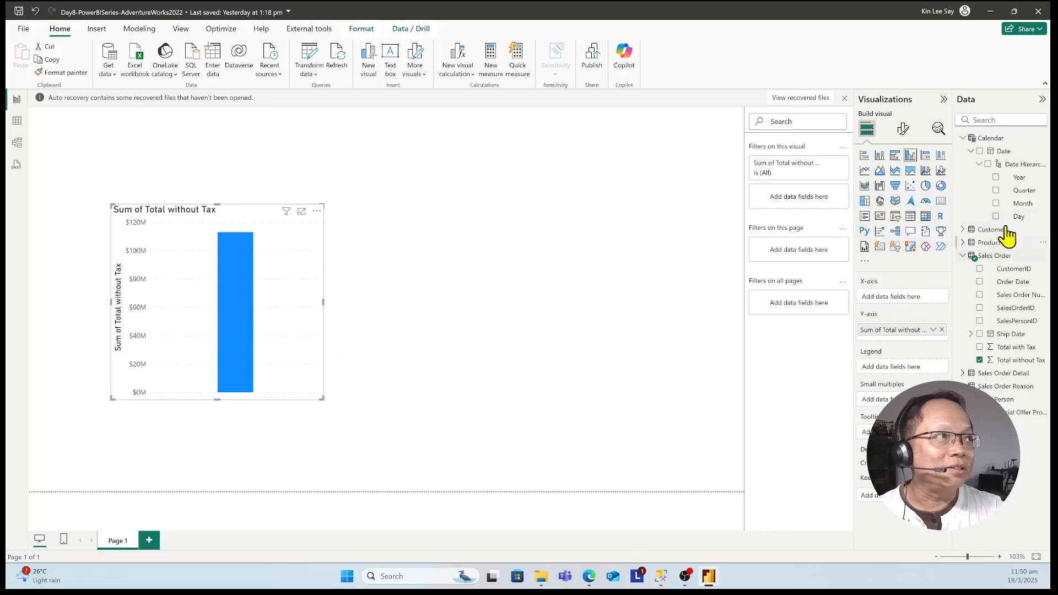
left_click(1014, 202)
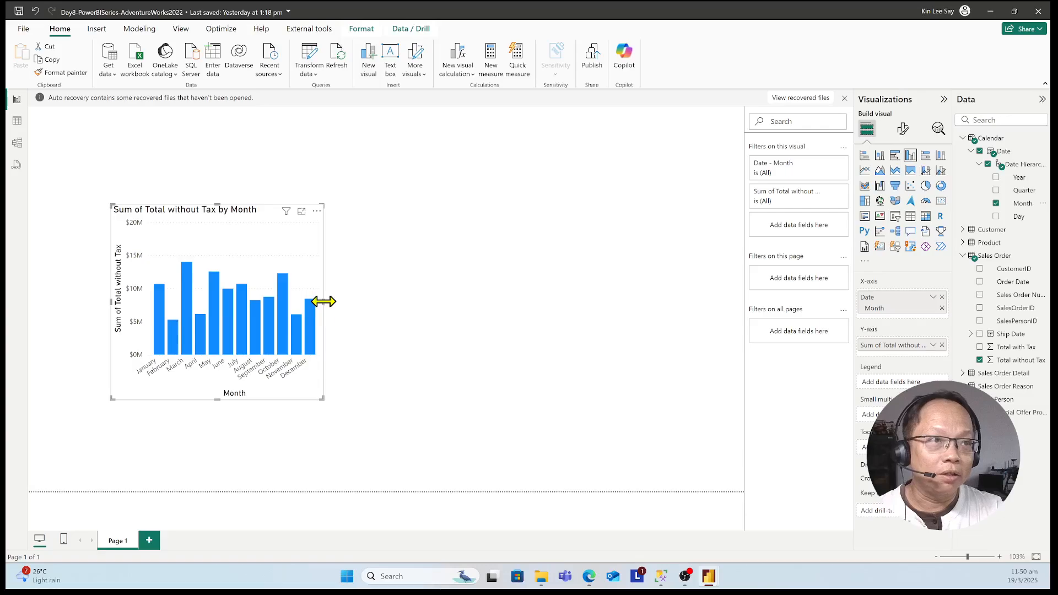
- Enlarge the Total without Tax by Month column chart by widening it and extending its lower and upper edges
left_click_drag(324, 302, 469, 311)
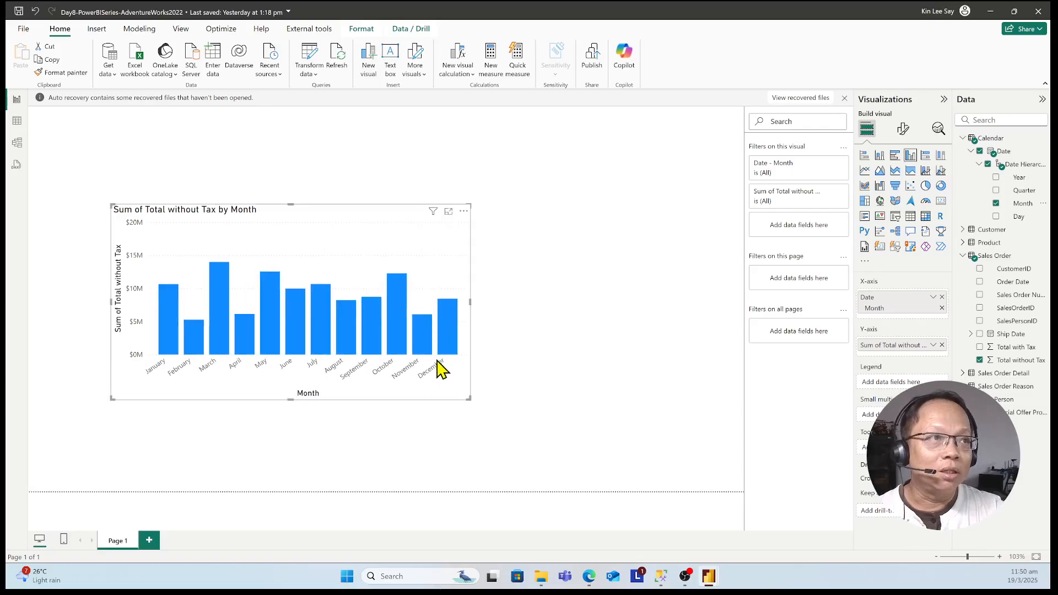
left_click_drag(290, 397, 289, 426)
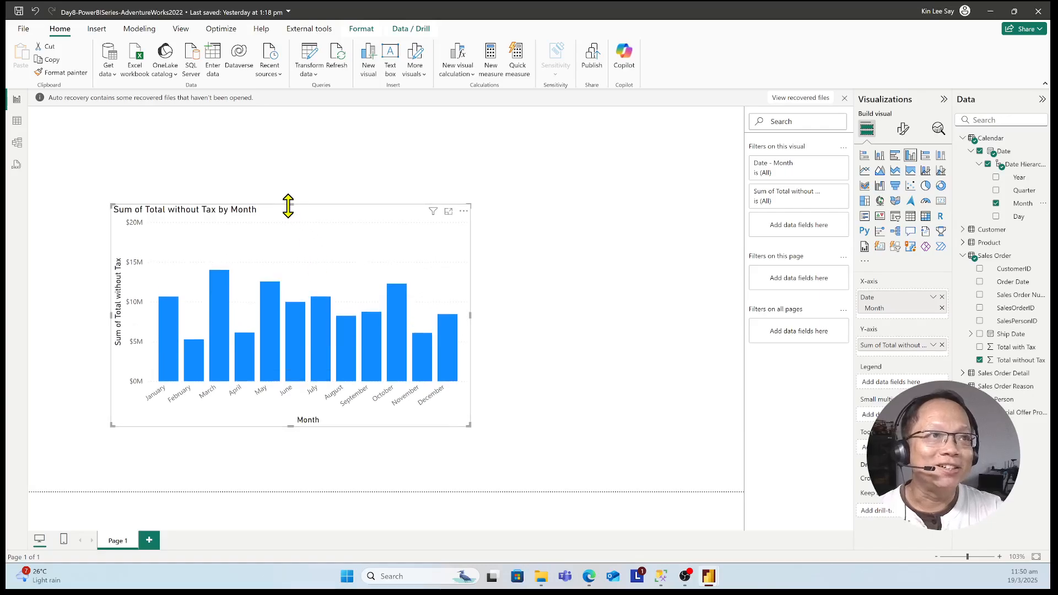
left_click_drag(290, 205, 290, 162)
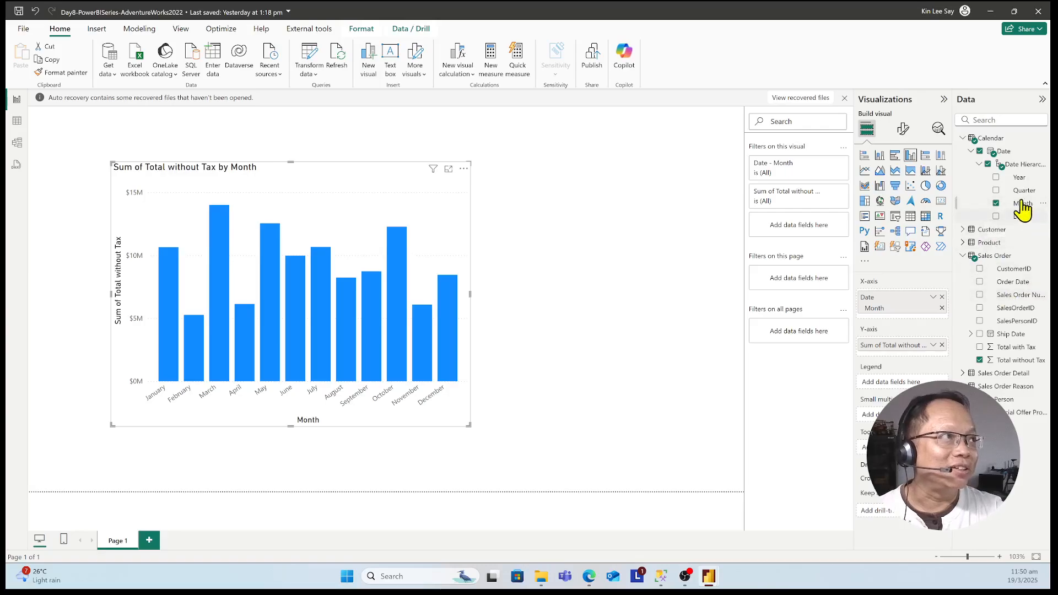
- Add Year from the Calendar date hierarchy to the chart's X-axis and enlarge the chart until all months from 2011 to 2014 fit
left_click(996, 177)
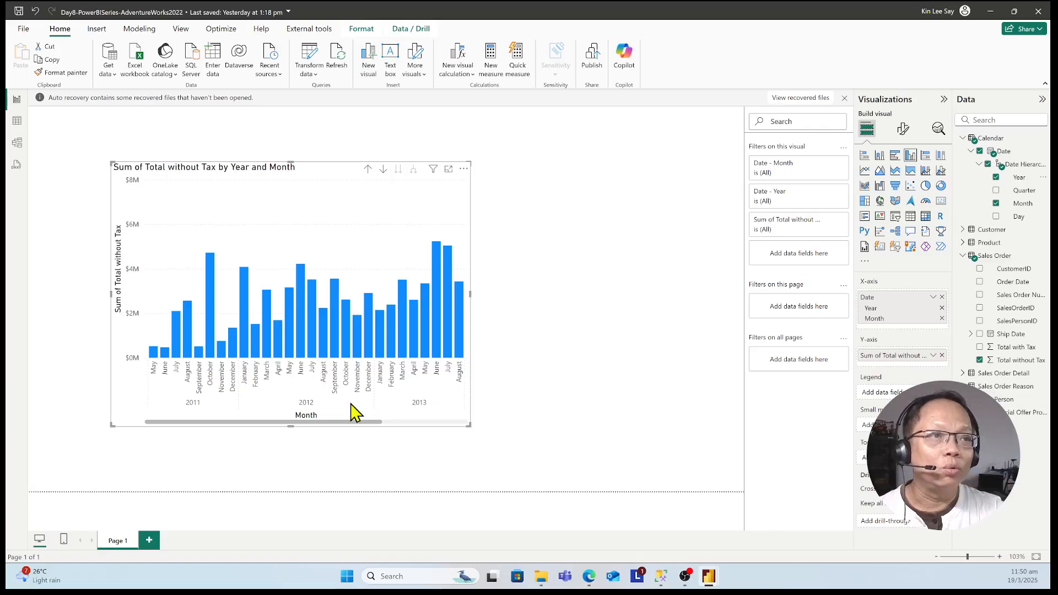
left_click_drag(470, 292, 556, 294)
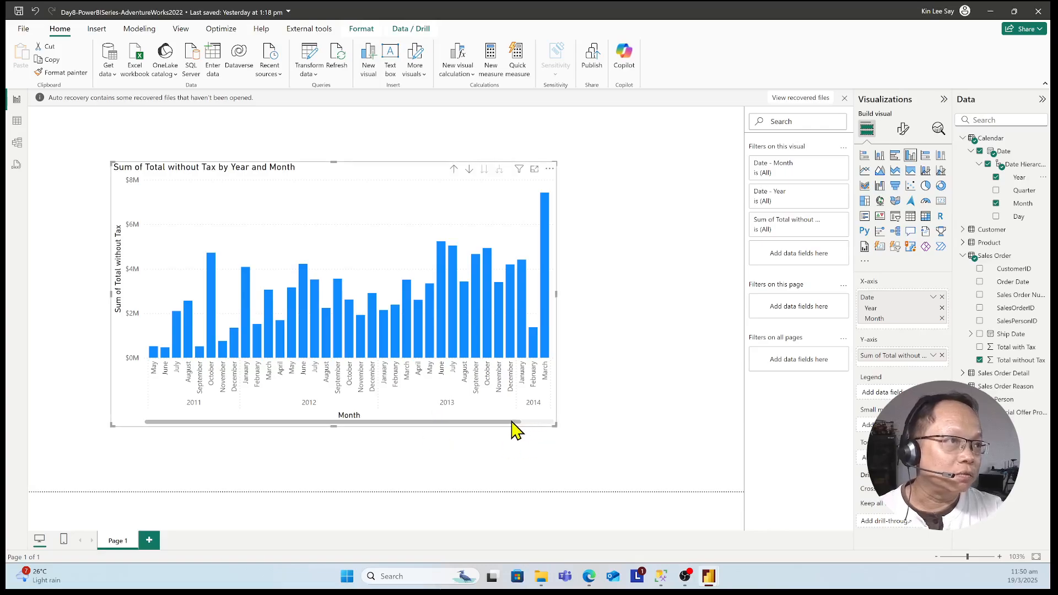
left_click_drag(512, 422, 650, 470)
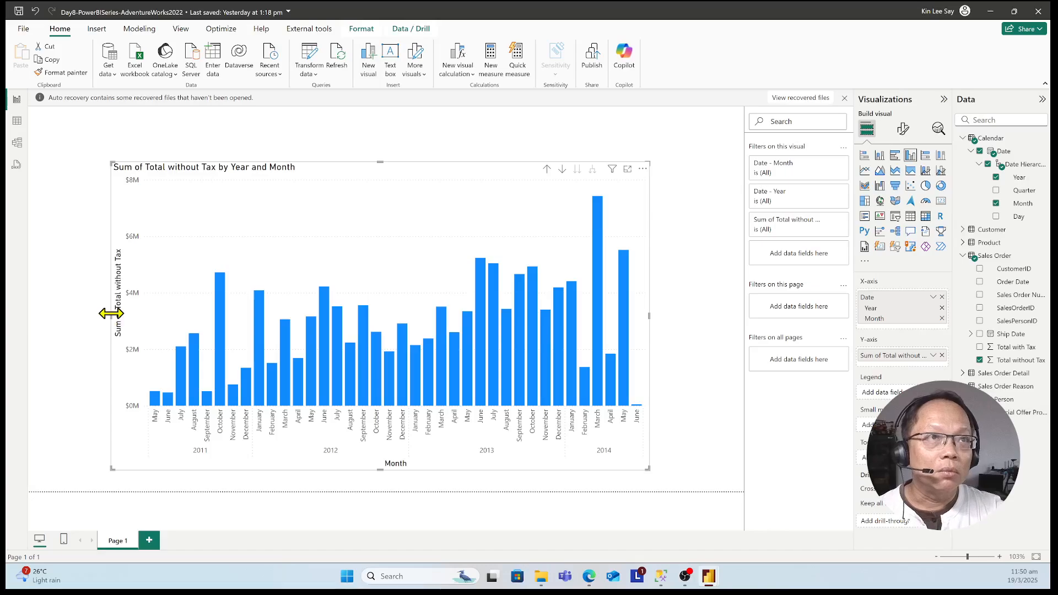
left_click_drag(111, 315, 83, 316)
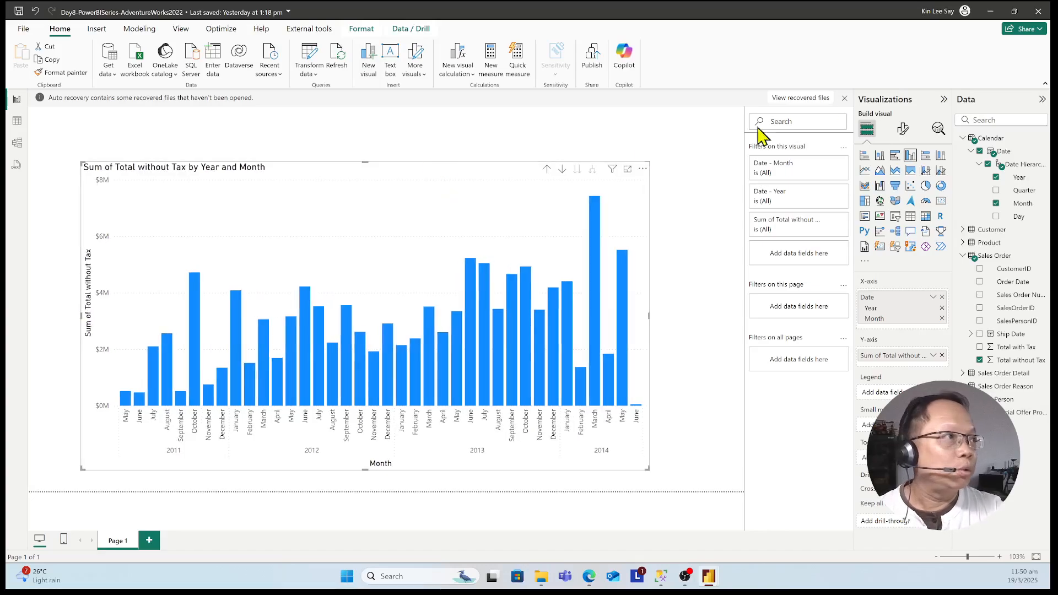
- Change the chart title to "Sales with and without Tax over Year and Month" and centre it horizontally
left_click(904, 130)
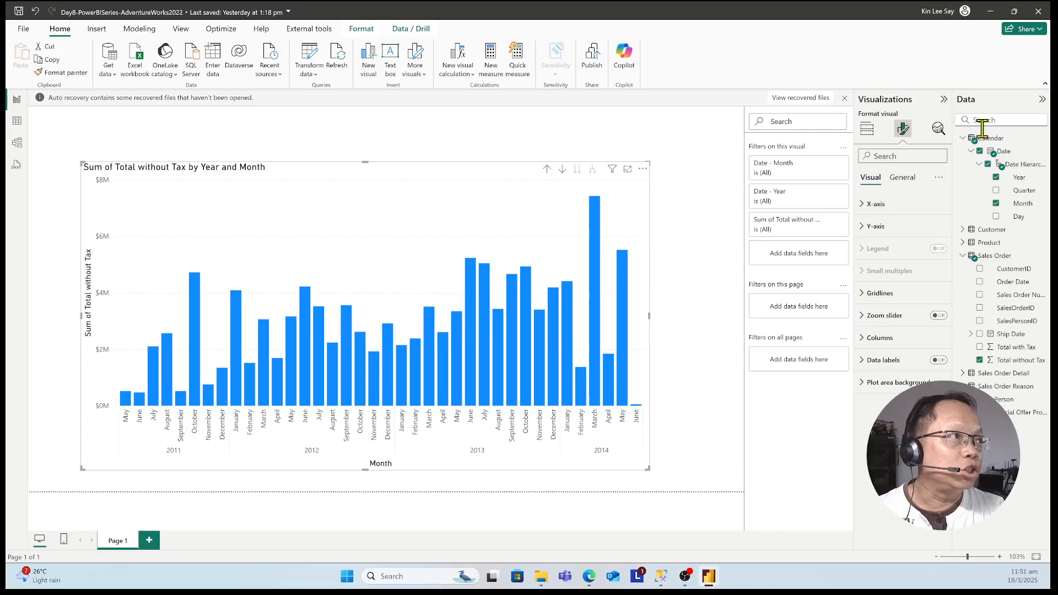
left_click(896, 178)
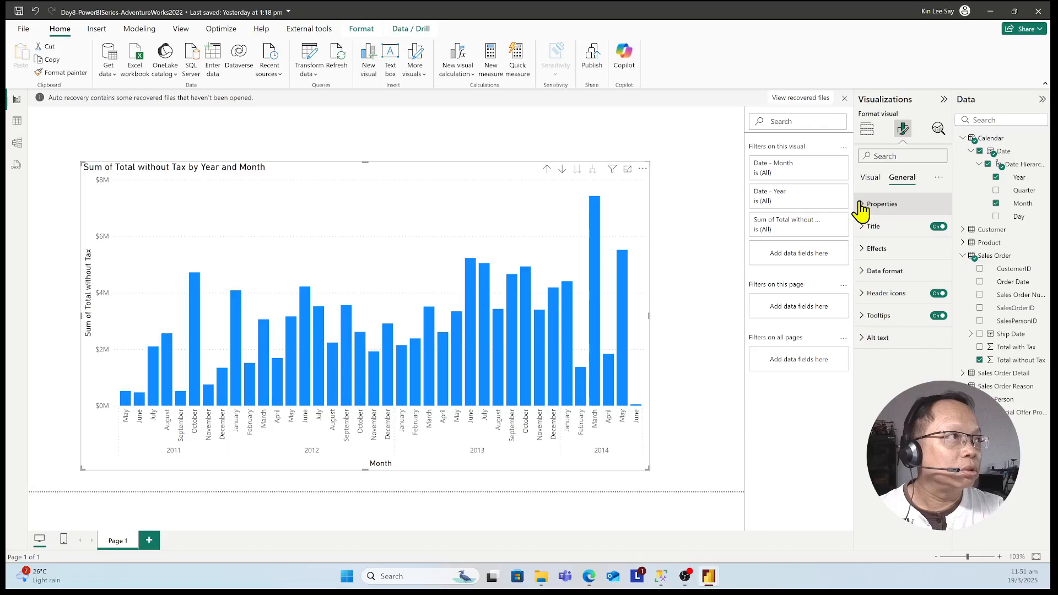
left_click(884, 214)
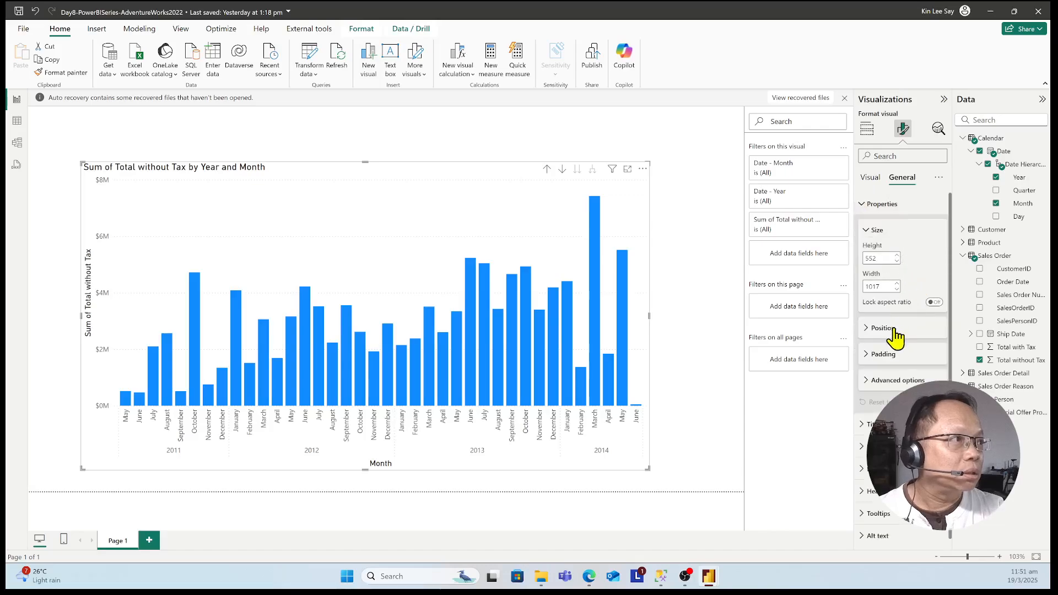
left_click(861, 424)
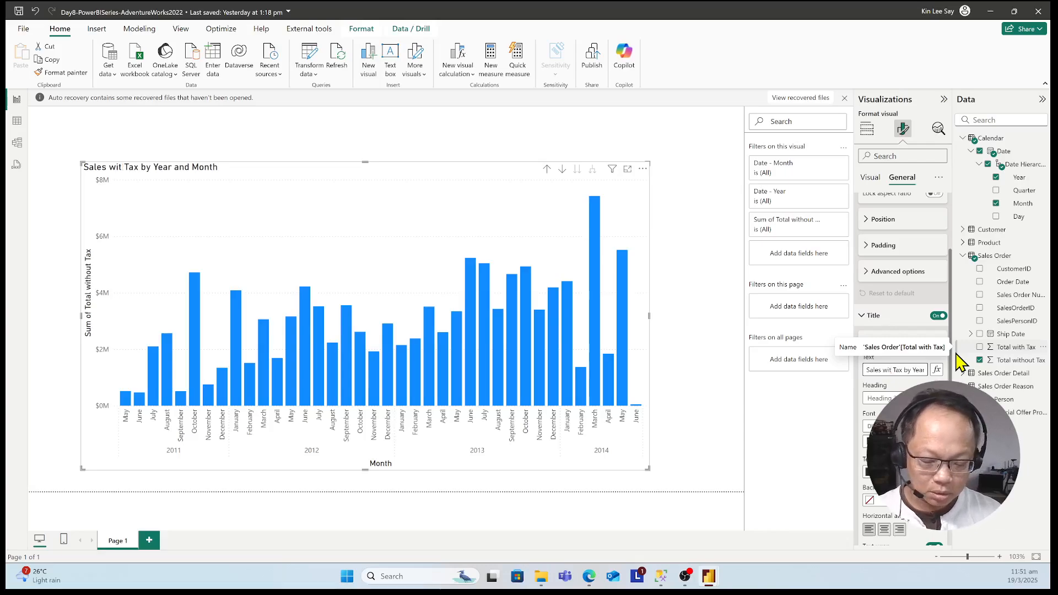
type("h")
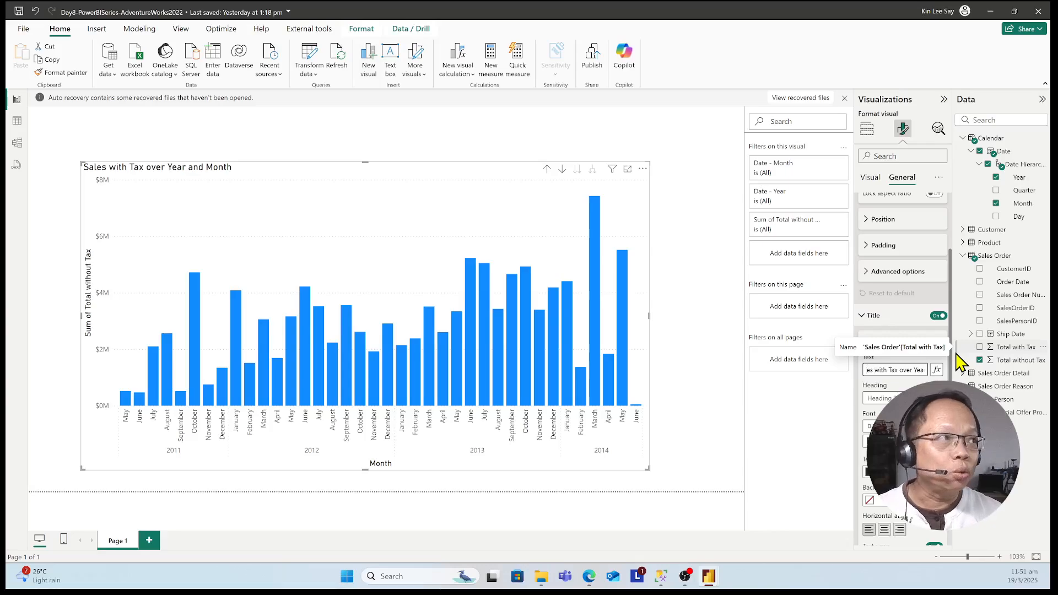
key("Right")
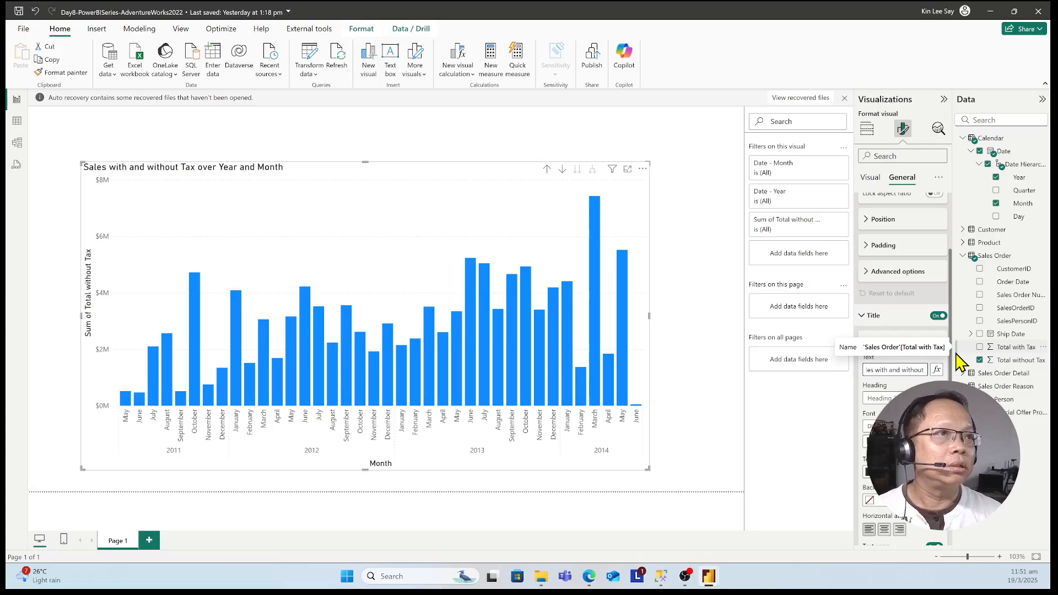
type("T")
left_click(884, 530)
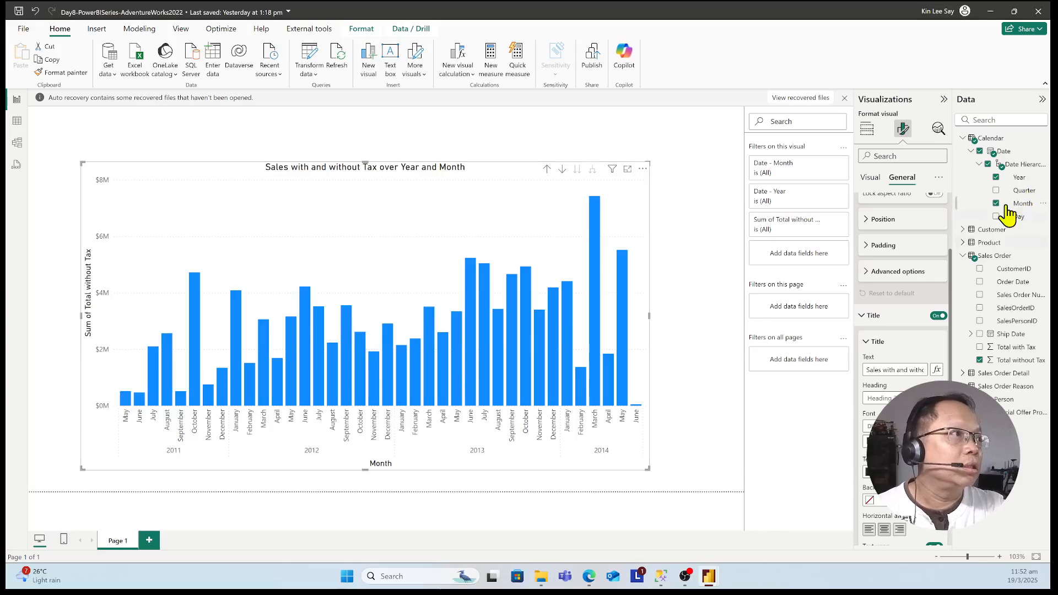
- Add Sales Order's Total with Tax to the chart's Y-axis alongside Total without Tax
left_click(871, 178)
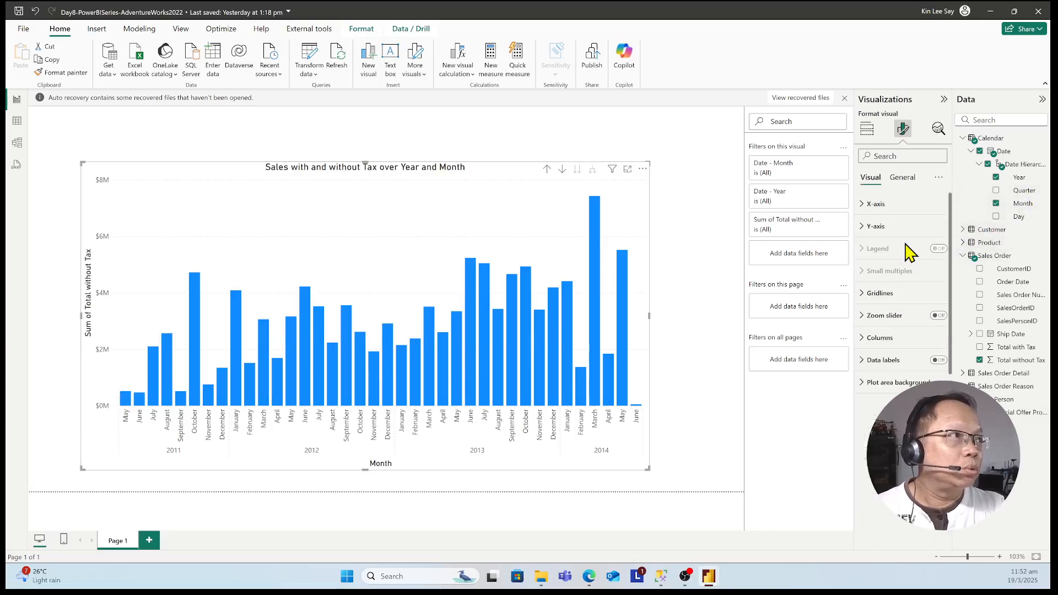
left_click(866, 129)
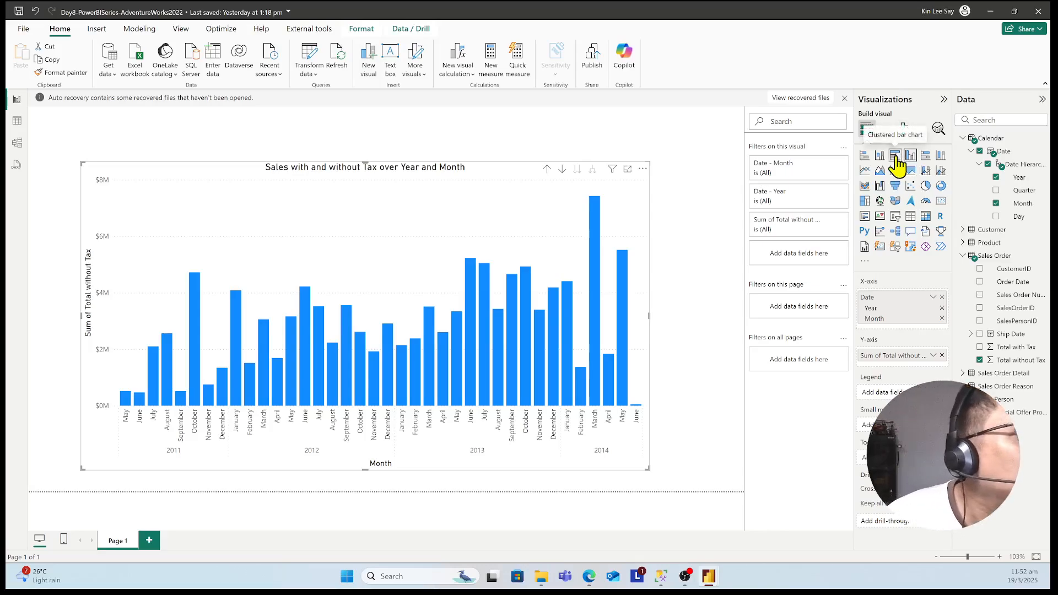
left_click(996, 353)
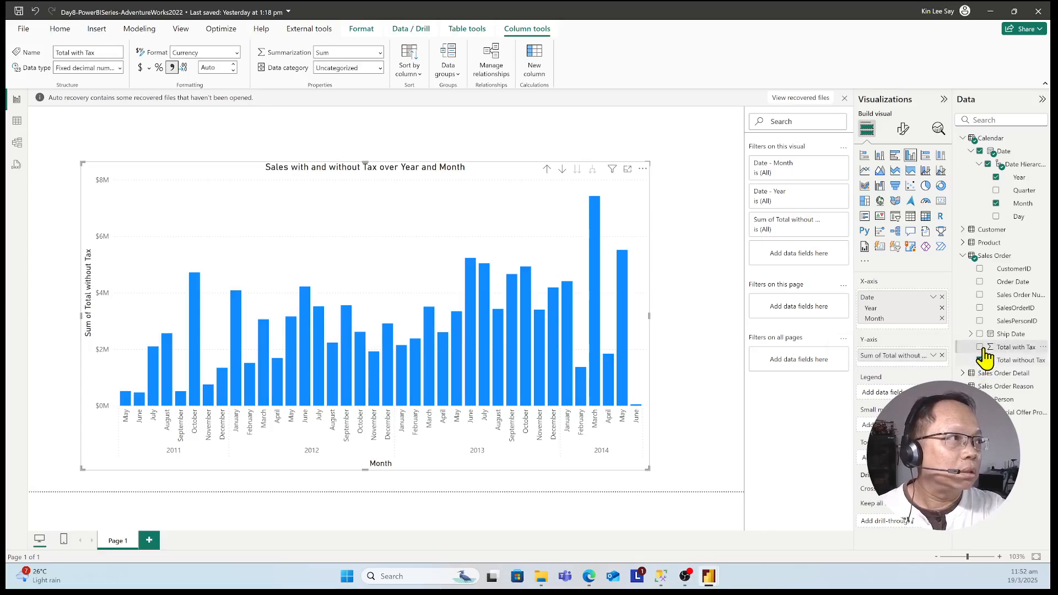
left_click(980, 347)
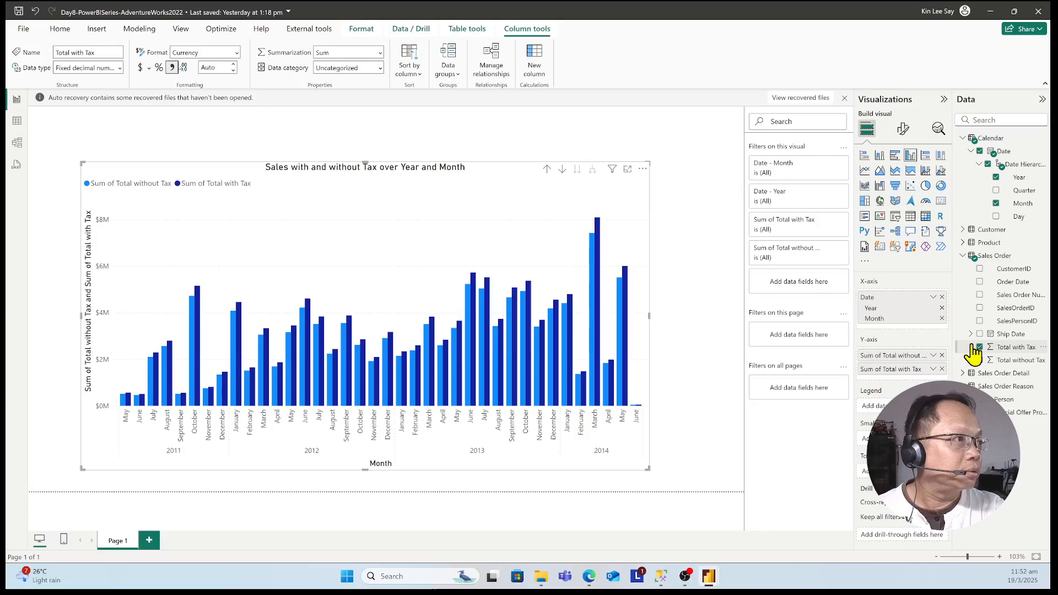
- Rename the Sum of Total without Tax series on the chart's Y-axis to "Sales without Tax"
double_click(897, 357)
key("alt")
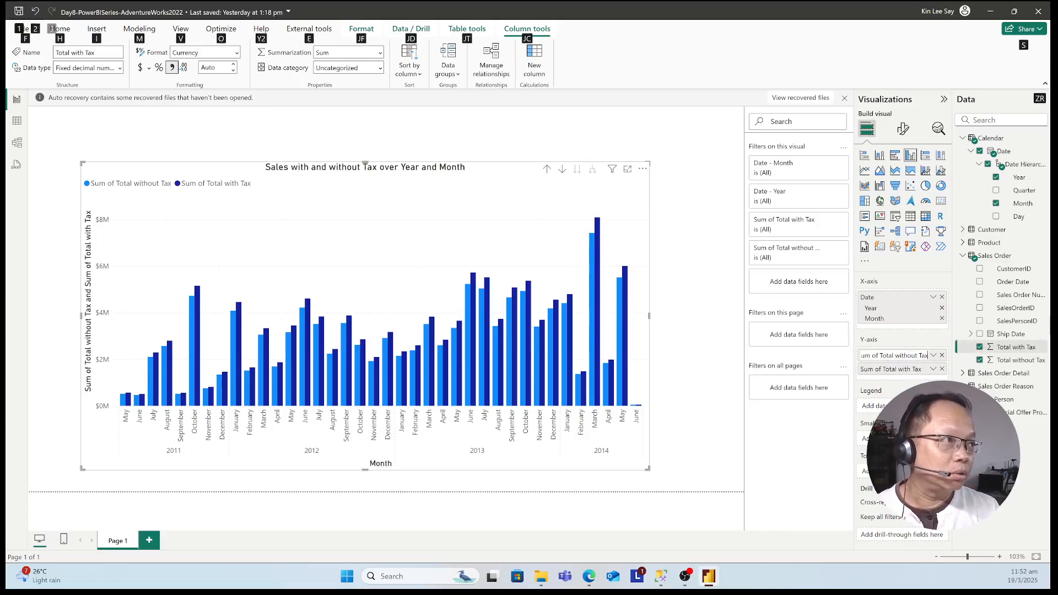
key("Left")
key("Left")
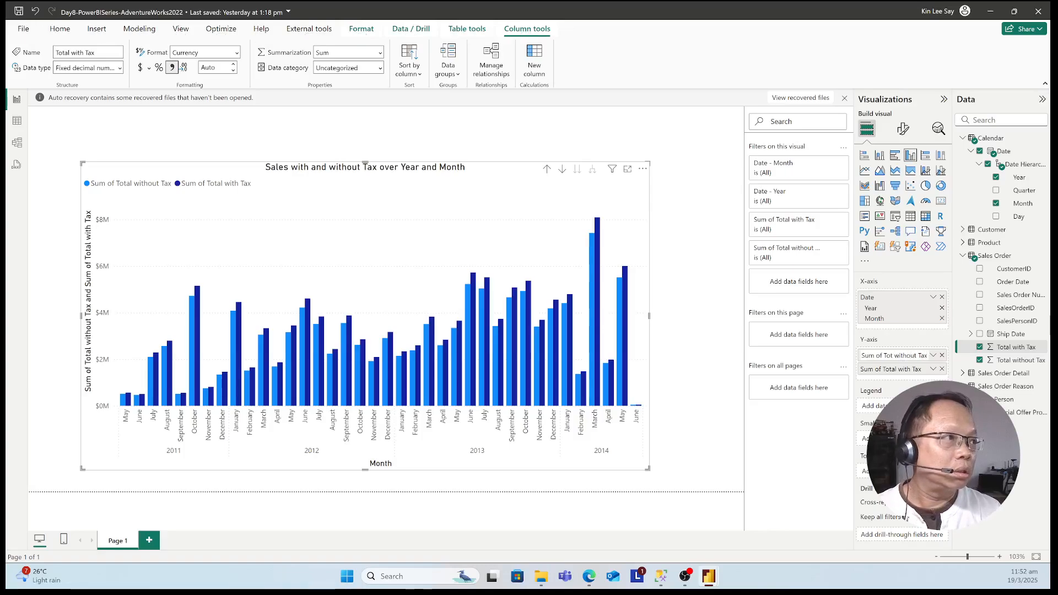
key("BackSpace")
key("BackSpace")
key("BackSpace")
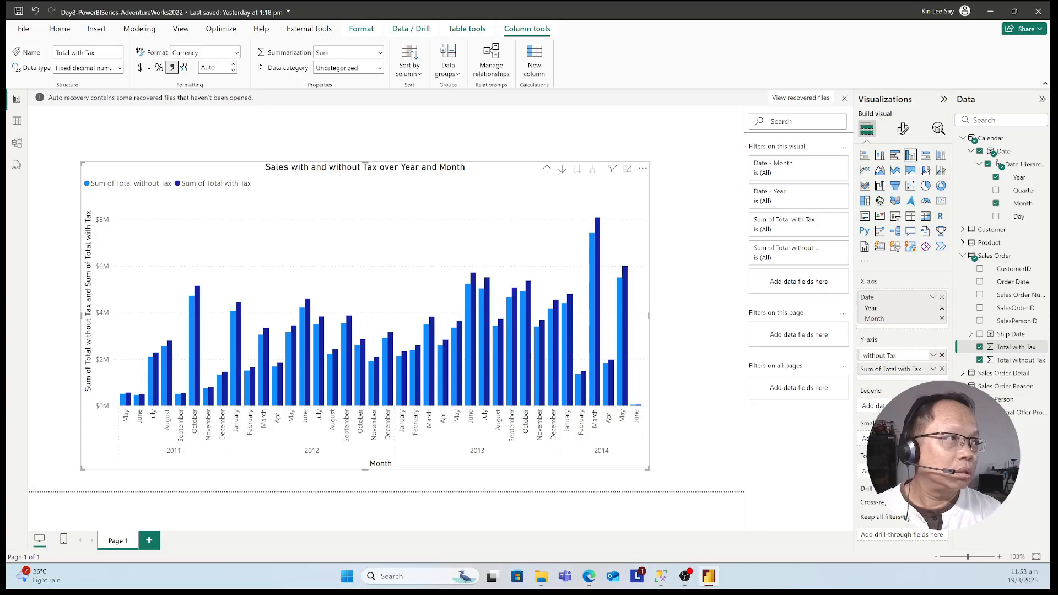
type("a ")
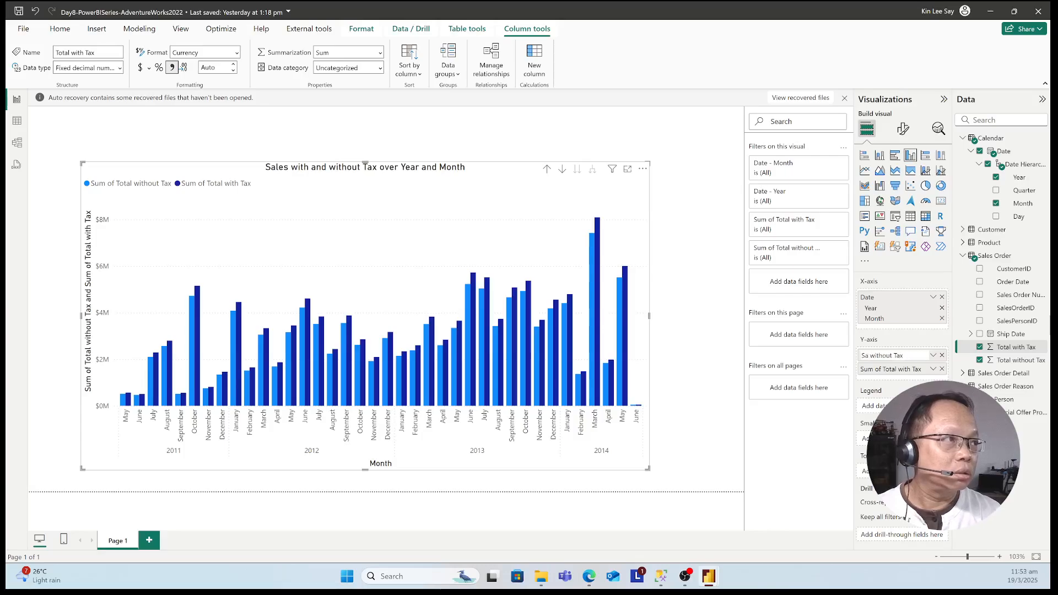
type("les")
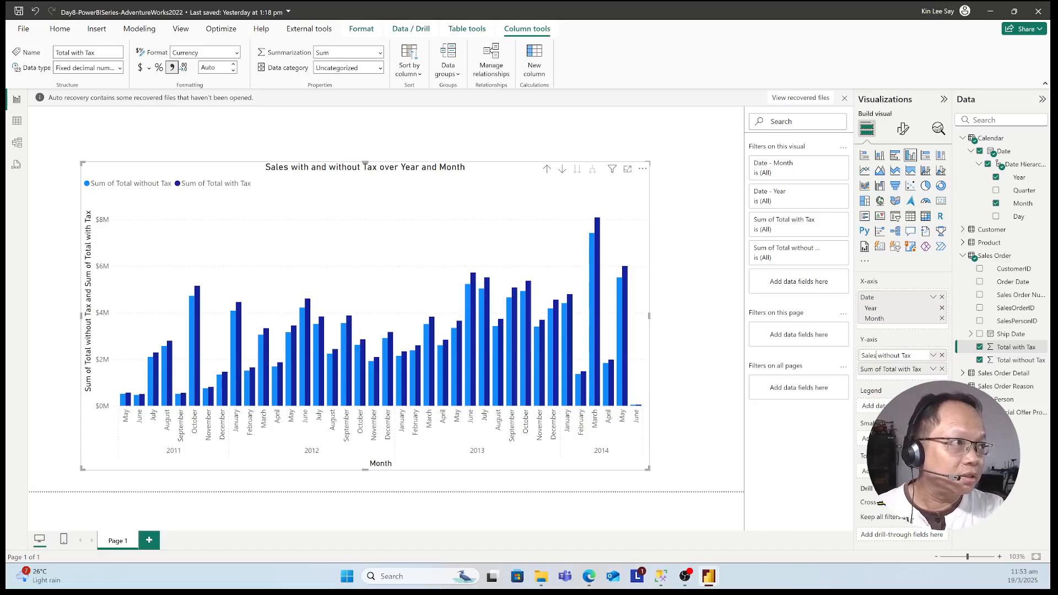
key("Return")
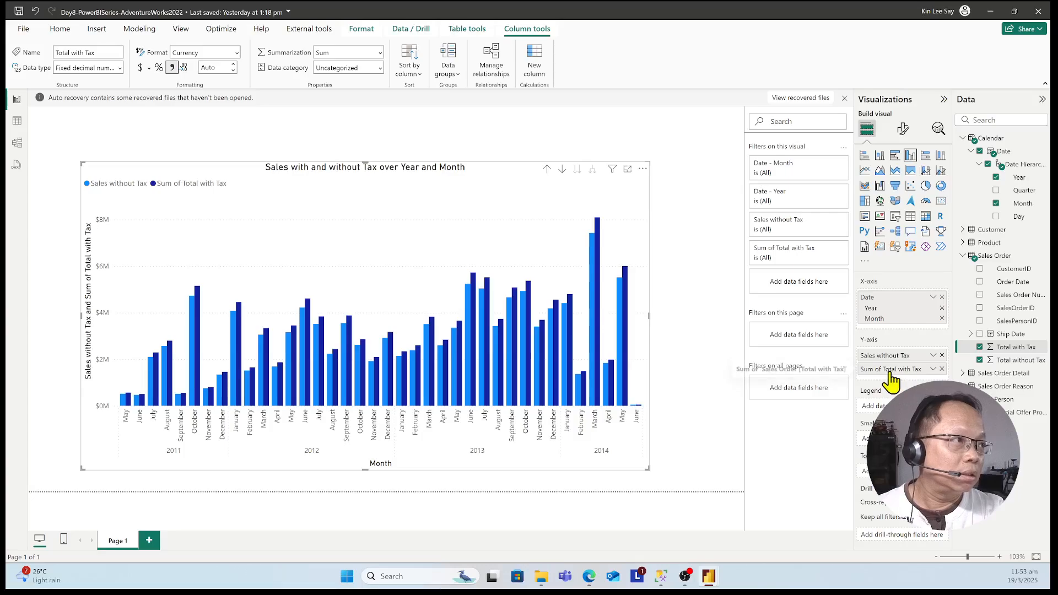
- Rename the Sum of Total with Tax series on the chart's Y-axis to "Sales with Tax"
double_click(891, 369)
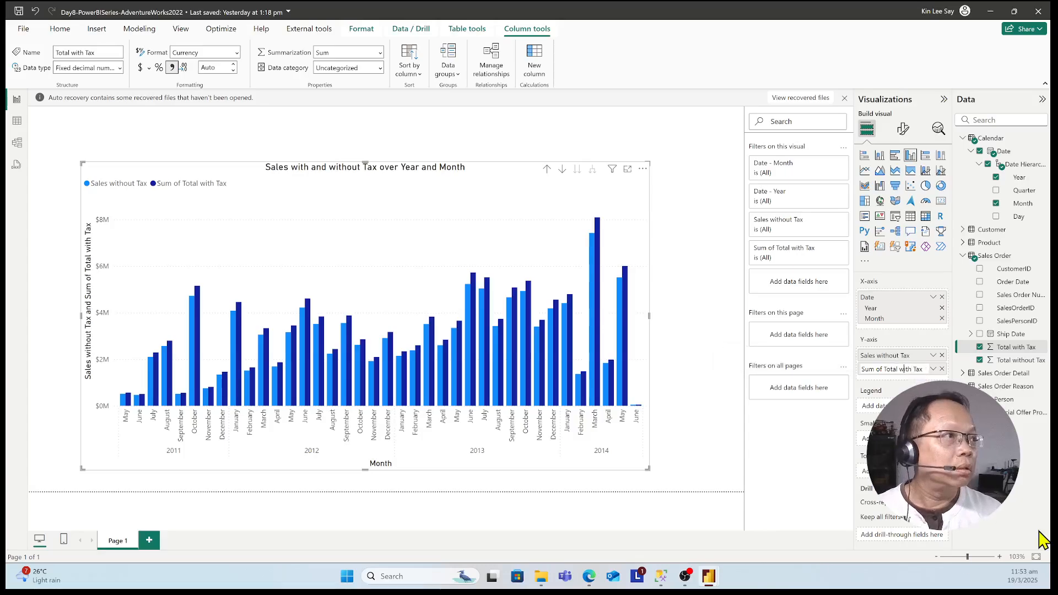
key("BackSpace")
key("BackSpace")
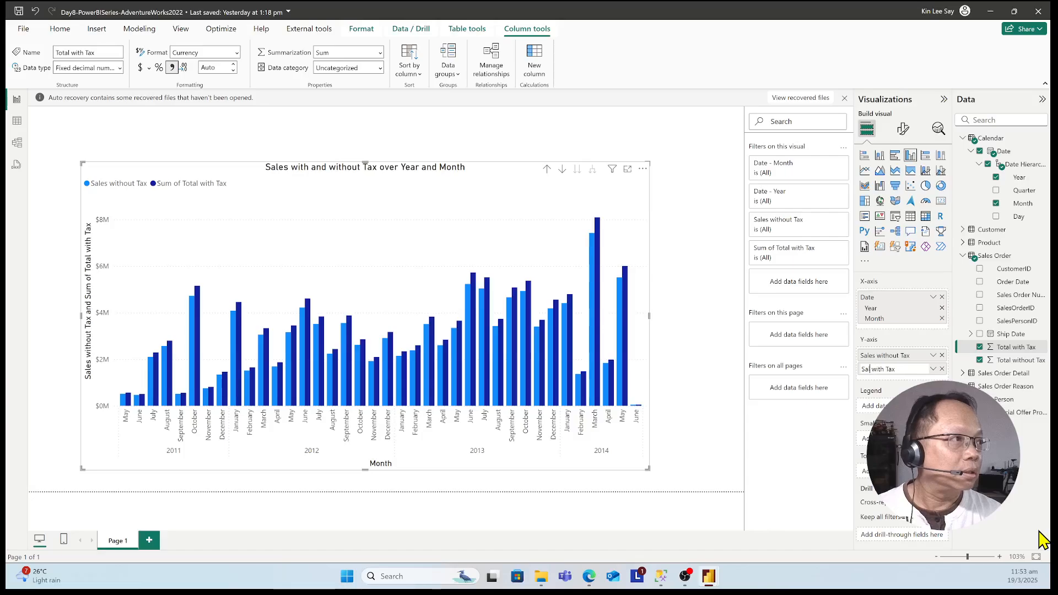
key("Return")
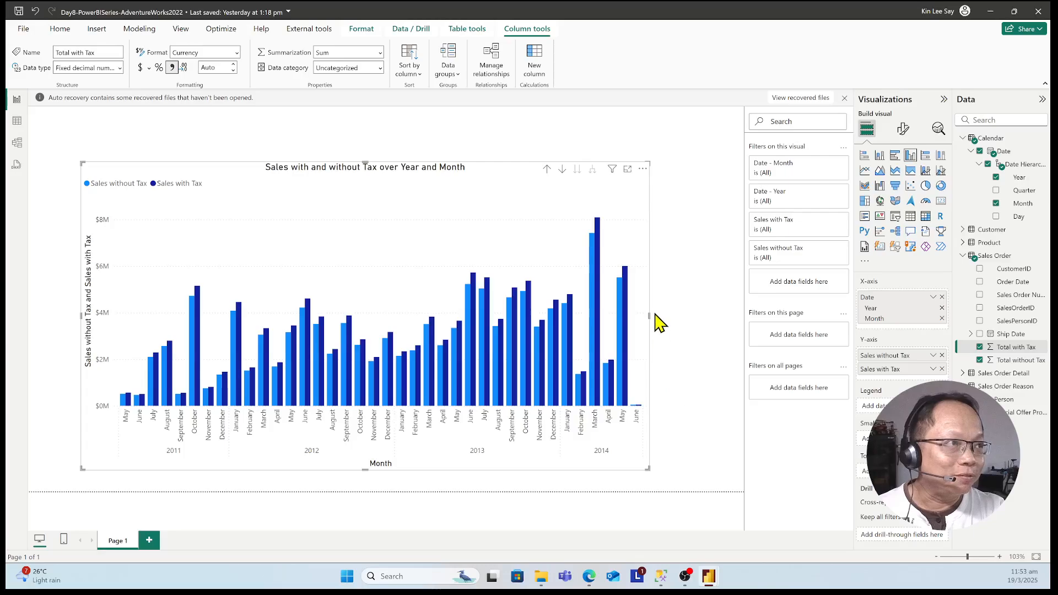
- Widen the sales column chart on both sides and extend its upper edge towards the top of the page
left_click_drag(648, 314, 700, 322)
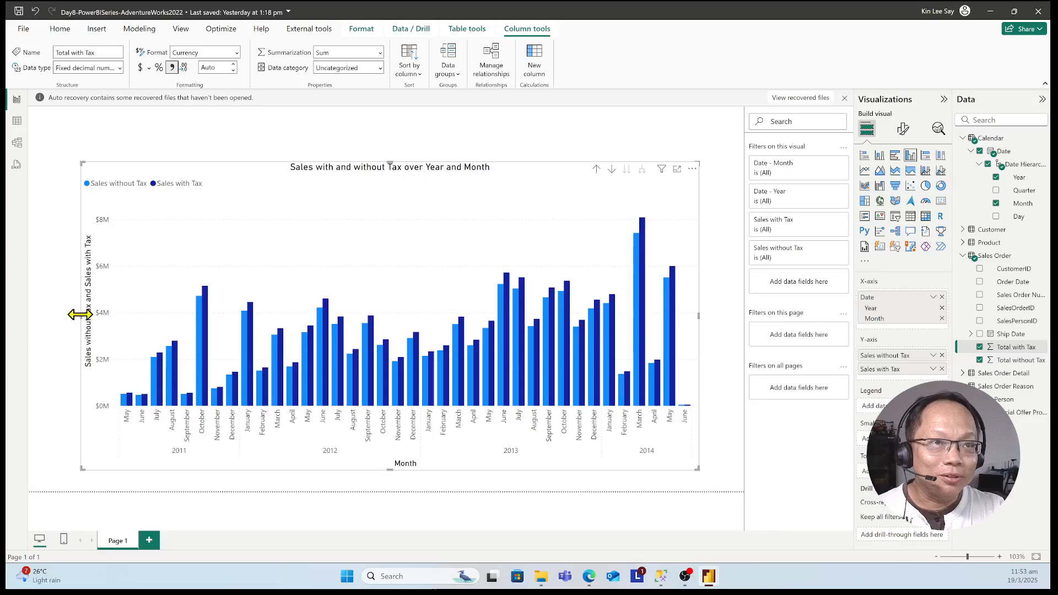
left_click_drag(81, 315, 74, 315)
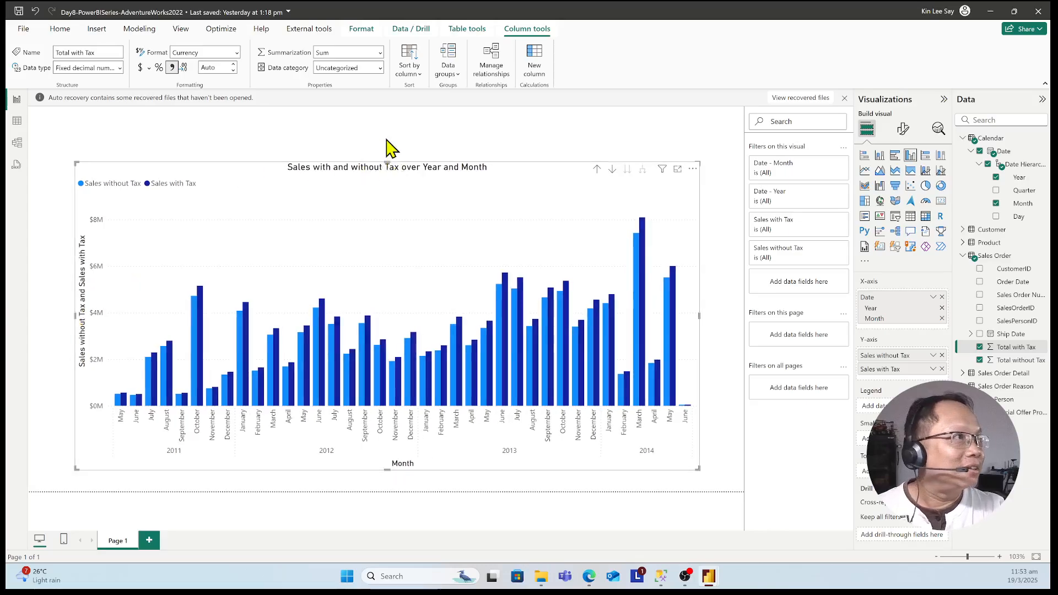
left_click_drag(387, 141, 389, 135)
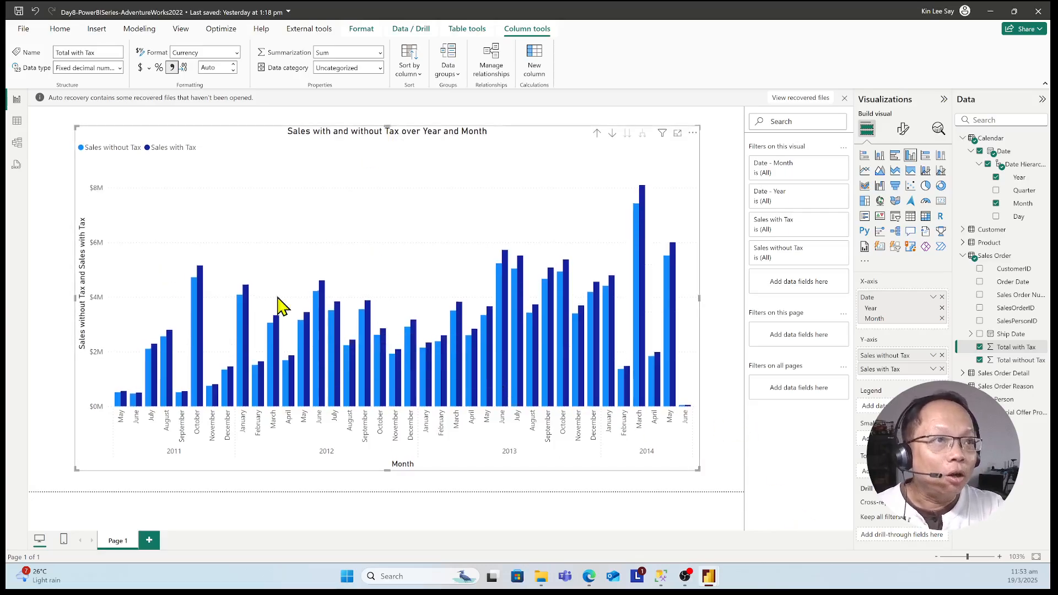
- Turn on data labels for the sales column chart and shrink it from its lower-right corner, keeping every month visible
left_click(902, 131)
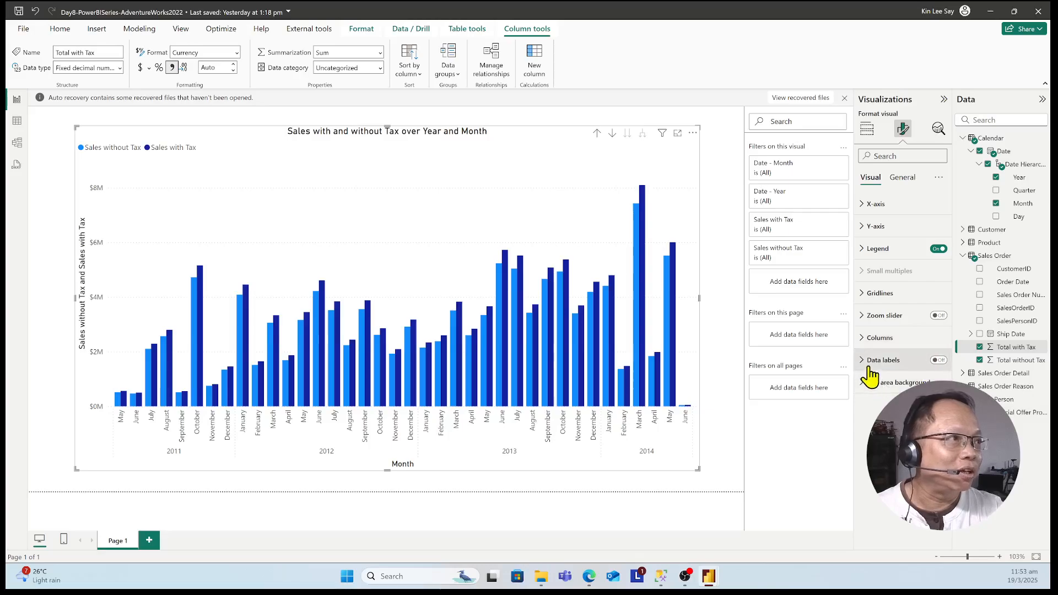
left_click(939, 361)
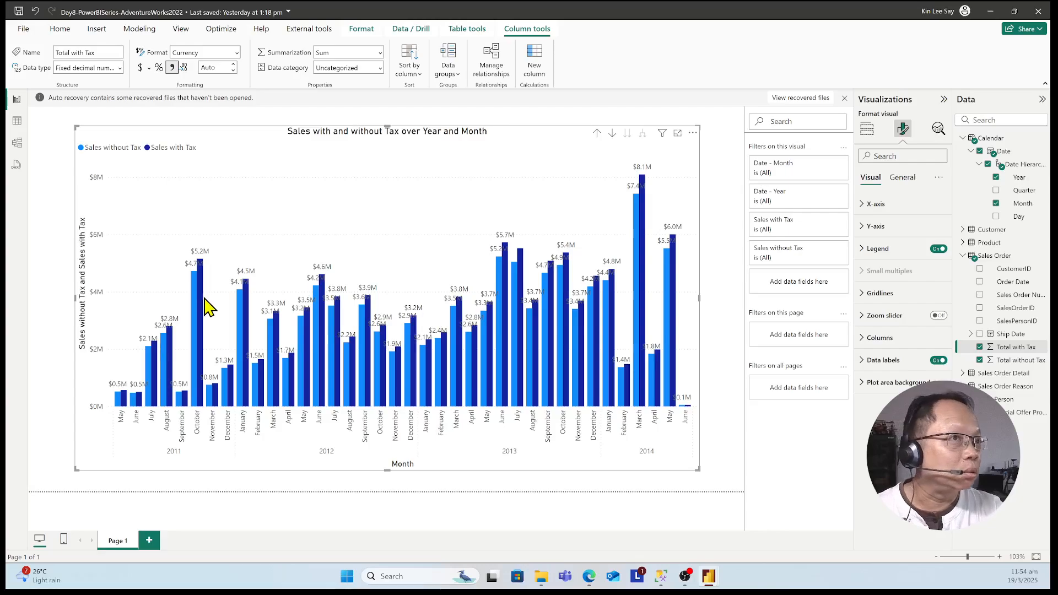
mouse_move(205, 302)
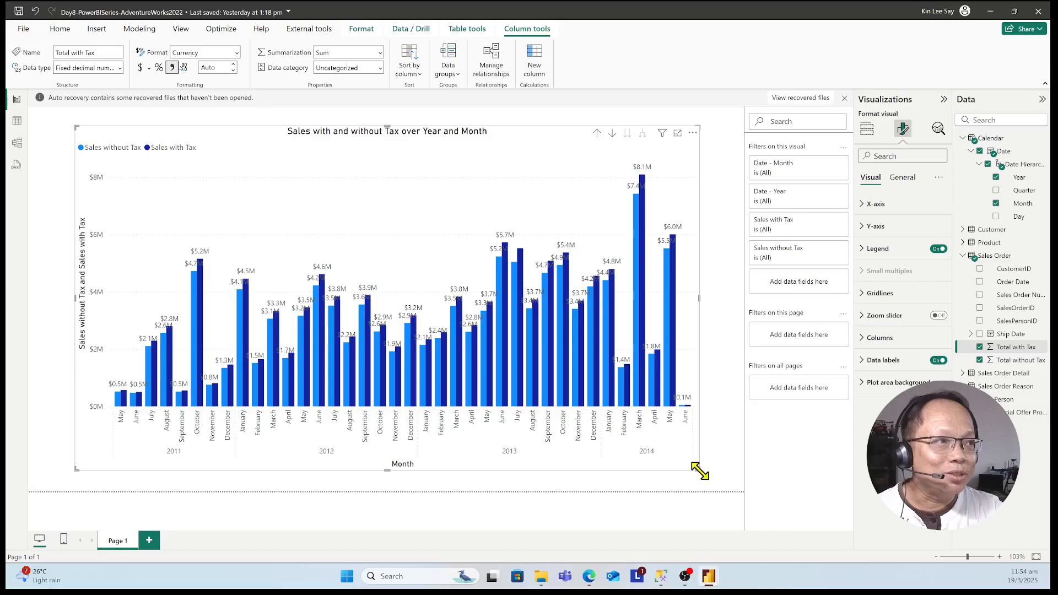
left_click_drag(697, 469, 538, 417)
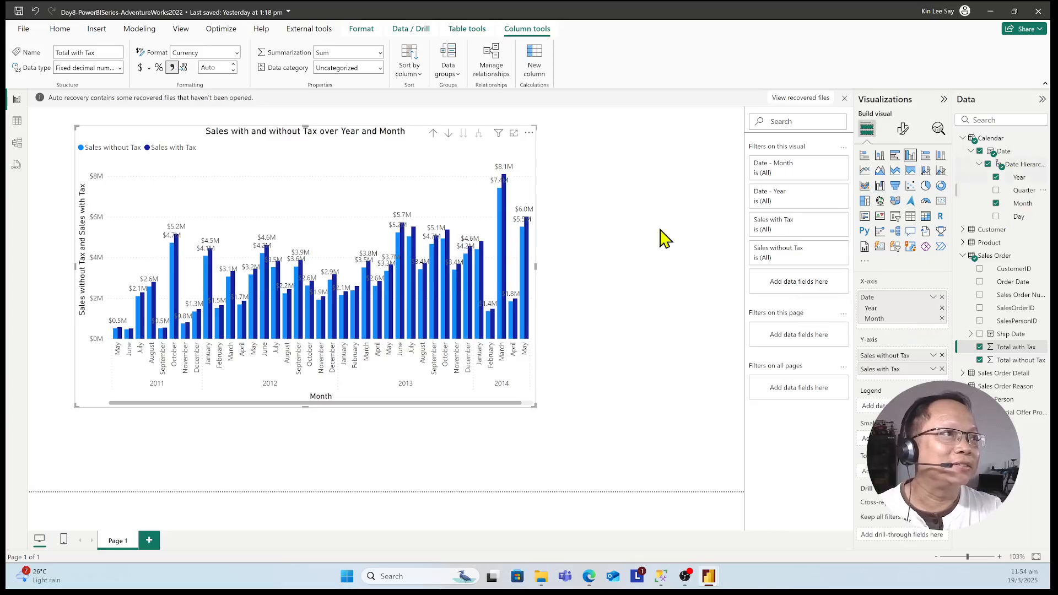
left_click_drag(544, 409, 546, 411)
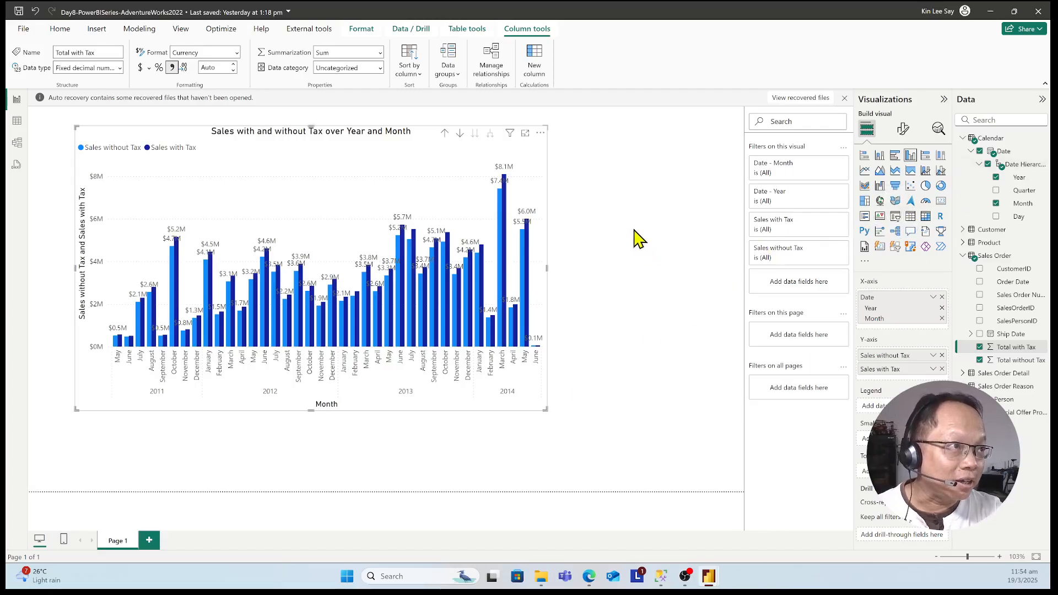
left_click(552, 472)
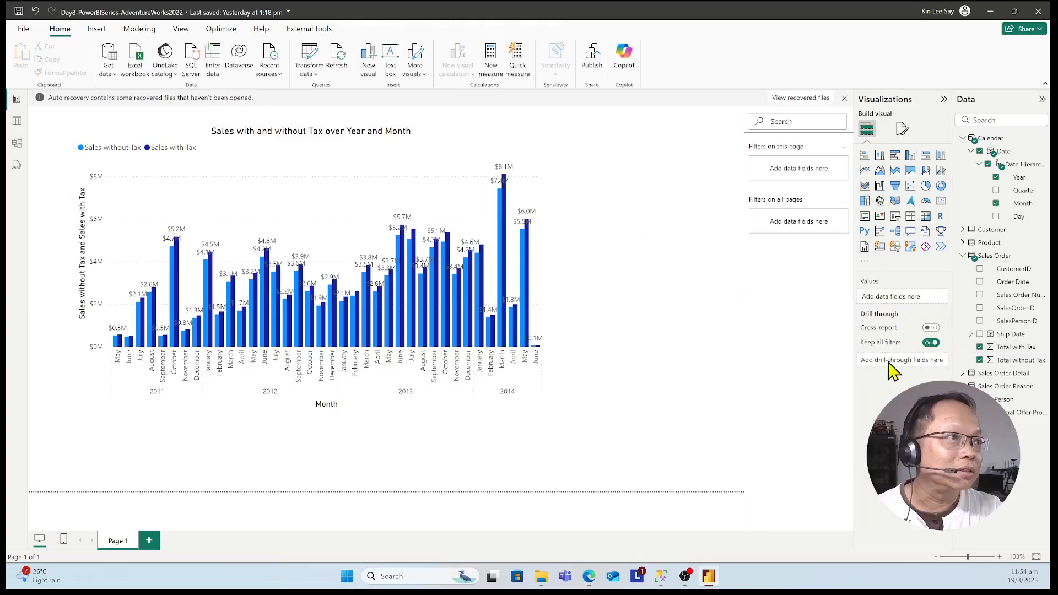
left_click(609, 456)
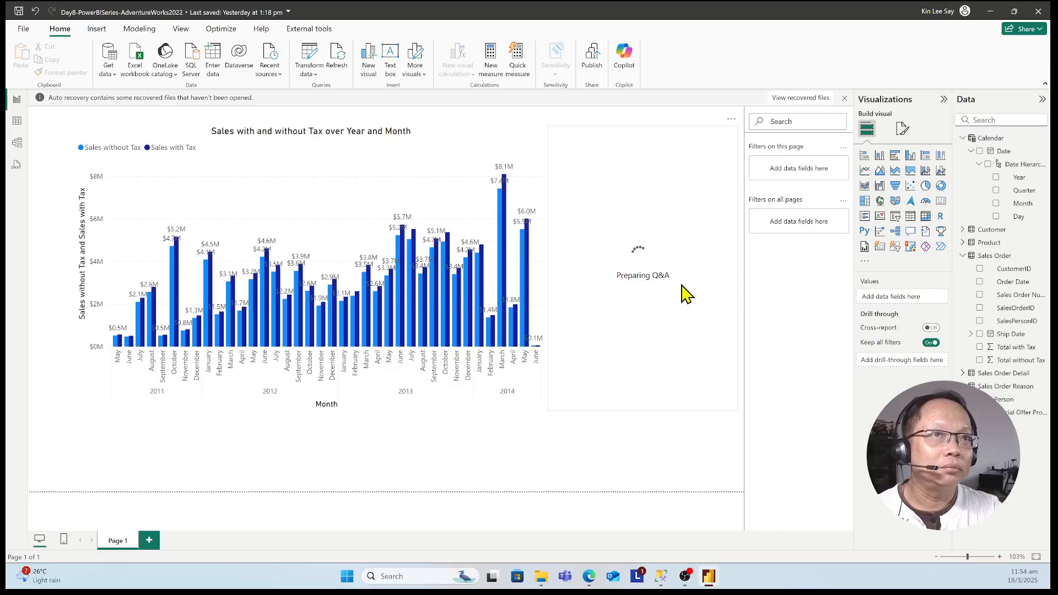
left_click(731, 120)
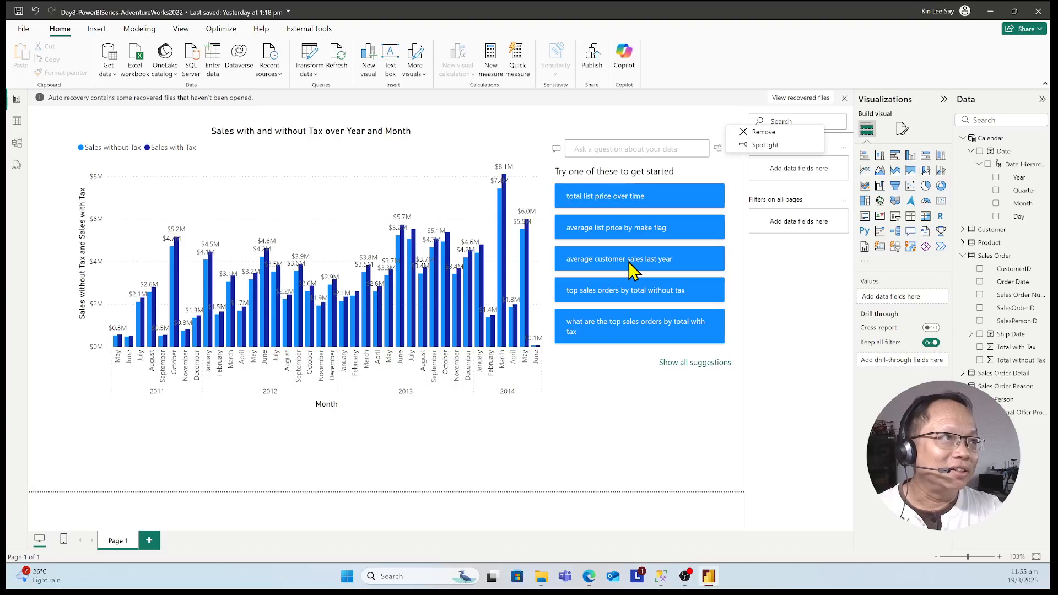
left_click(635, 328)
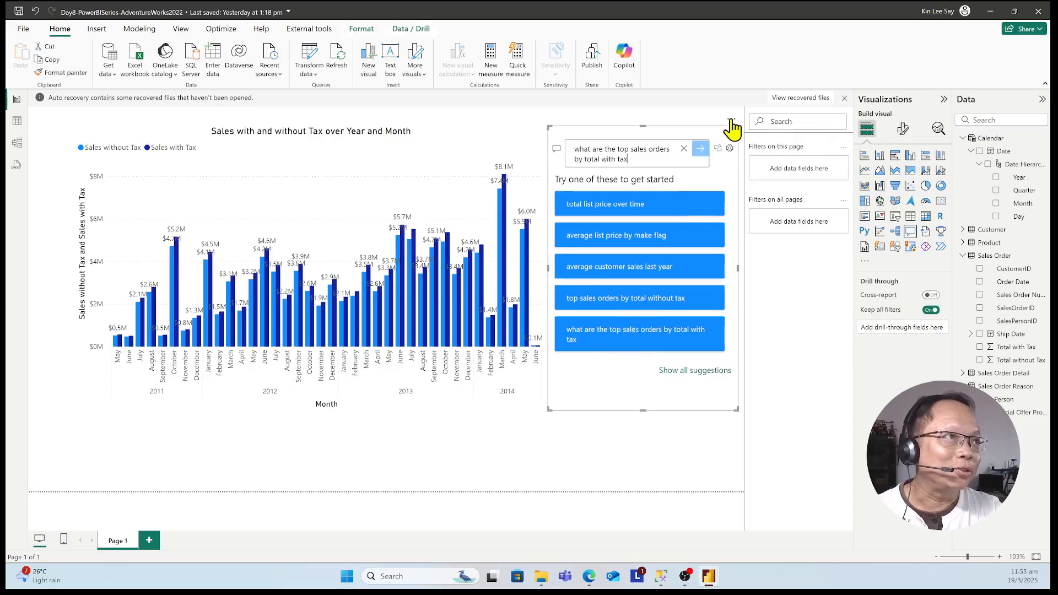
left_click(684, 149)
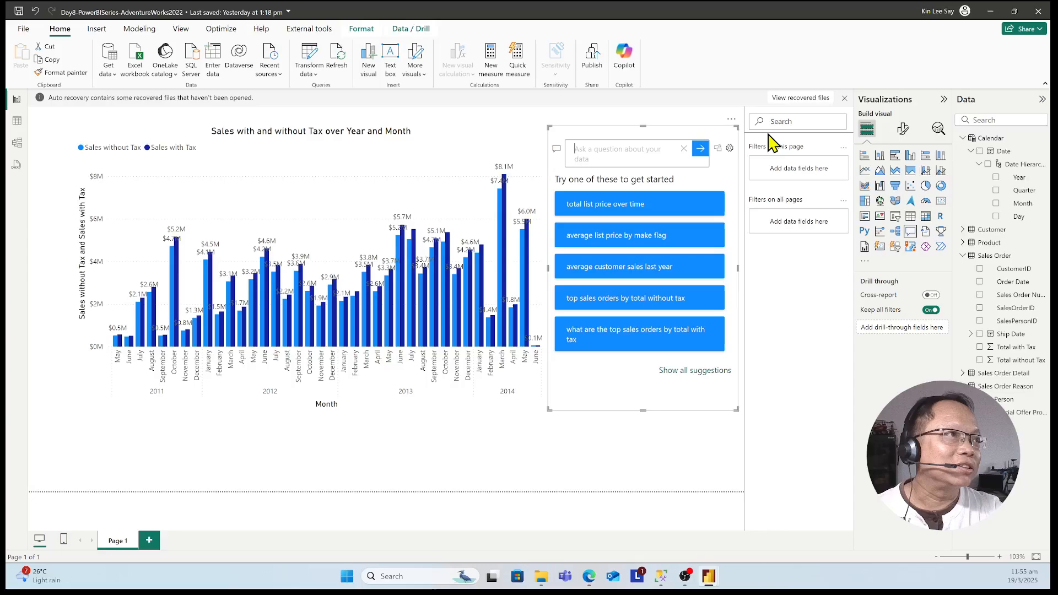
left_click(732, 119)
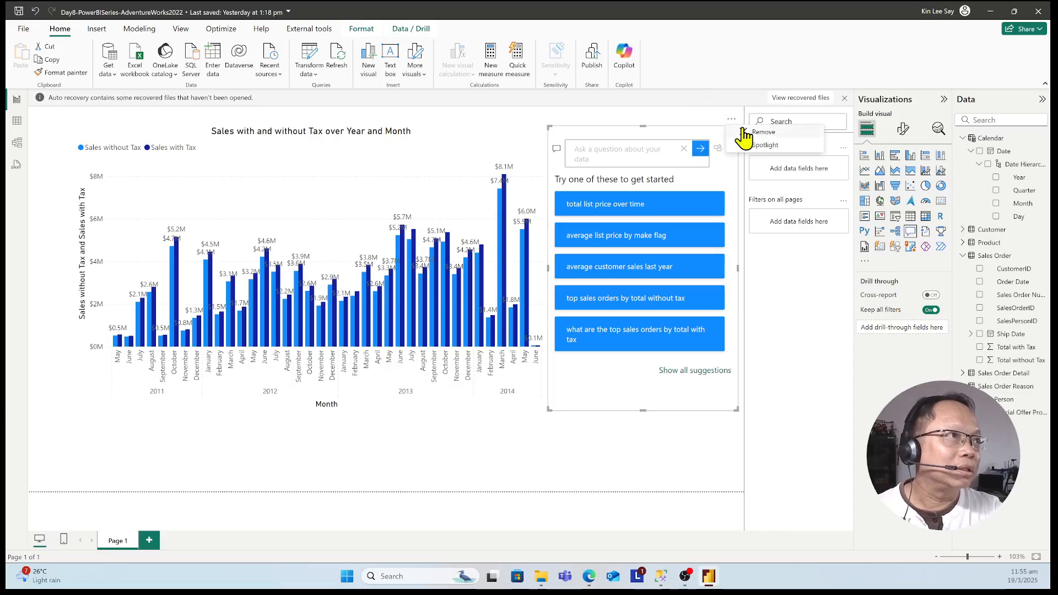
key("Delete")
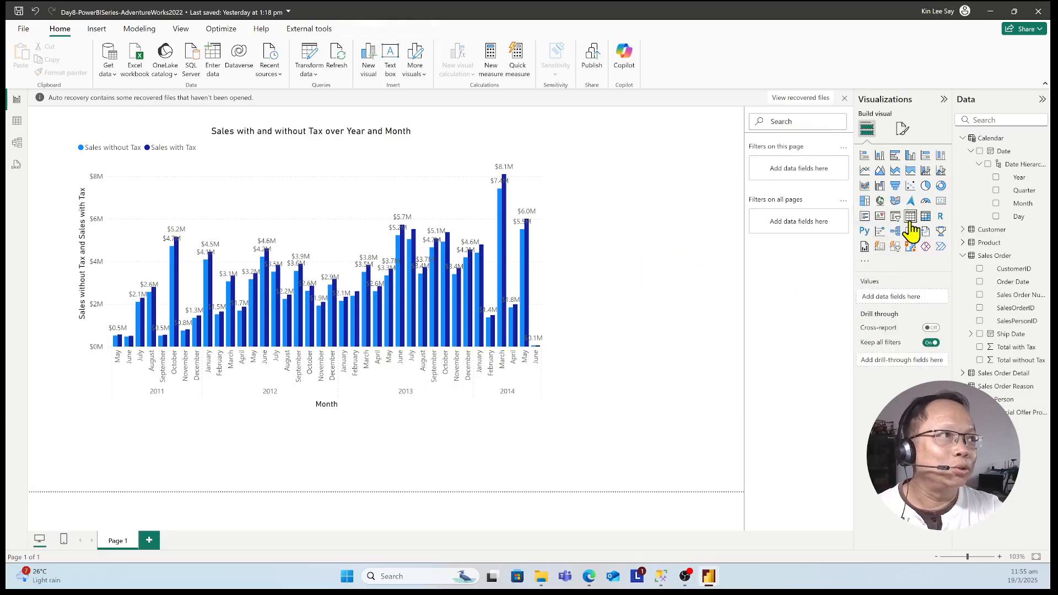
- Add a slicer beside the sales chart using Year and Month from the Calendar table's Date Hierarchy
left_click(900, 219)
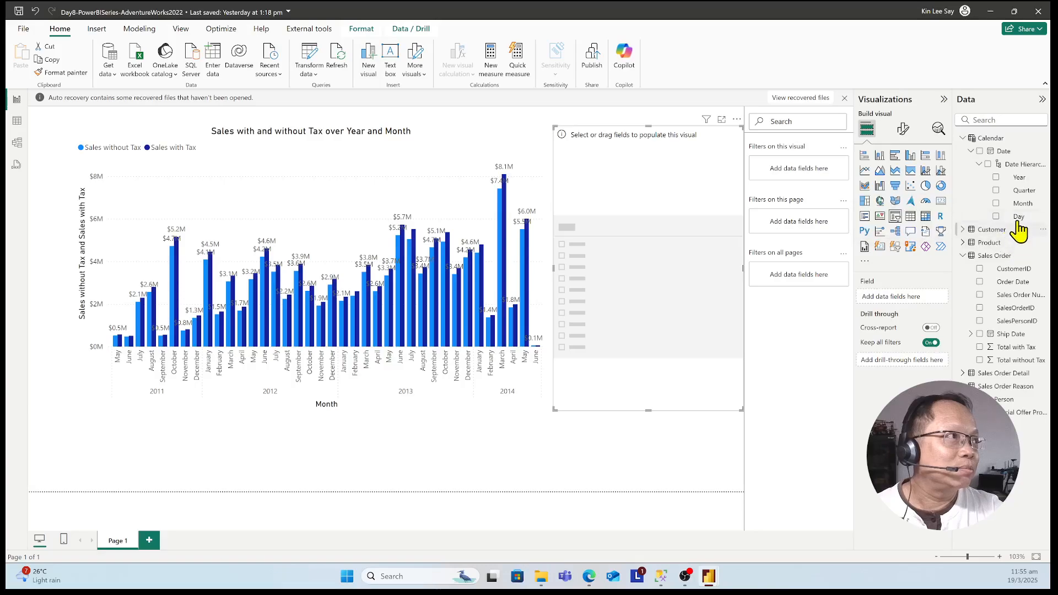
left_click(997, 177)
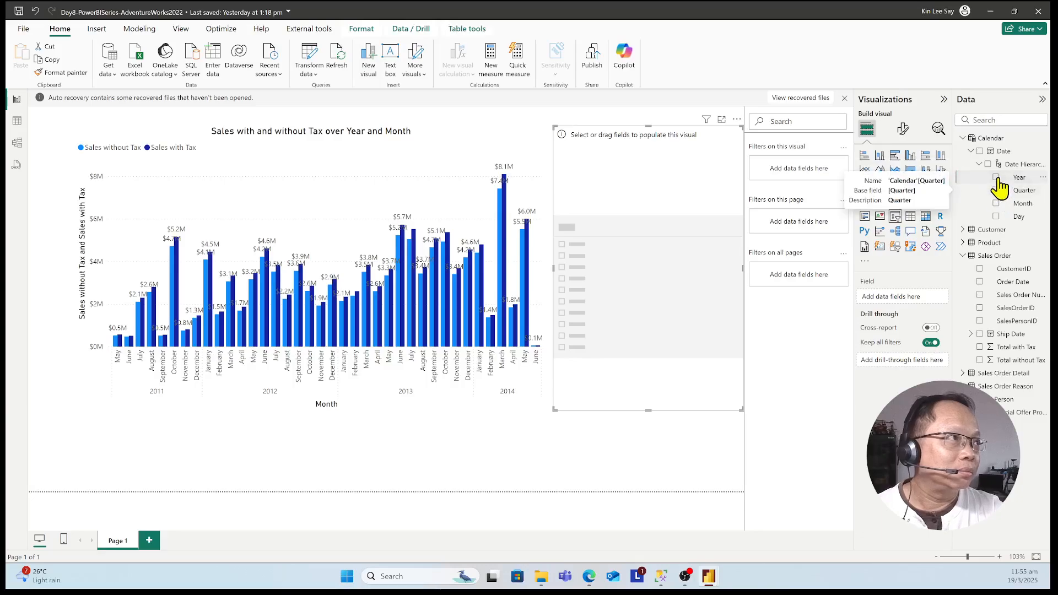
left_click(995, 177)
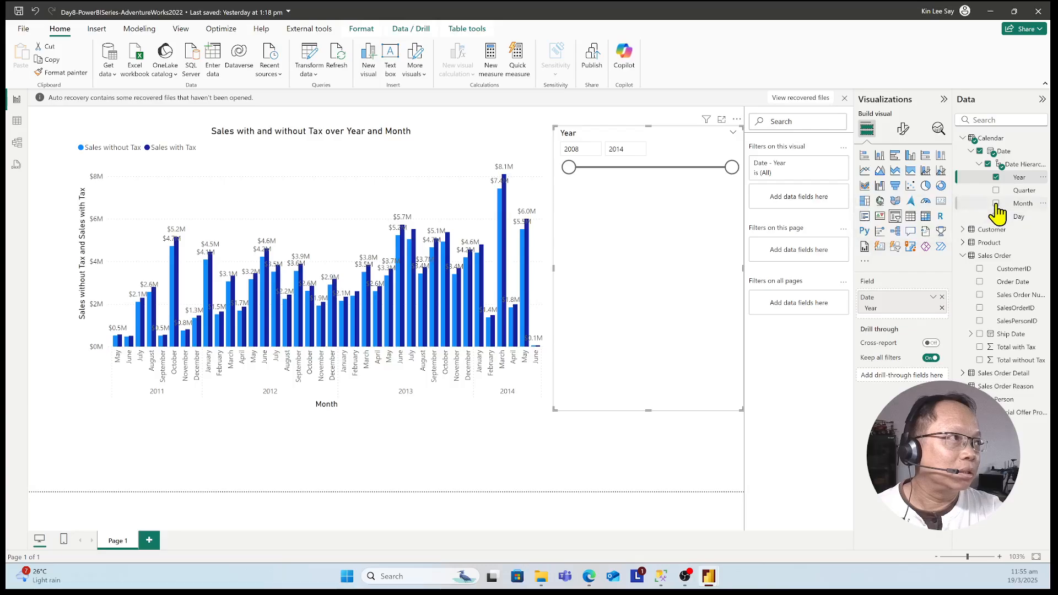
left_click(996, 203)
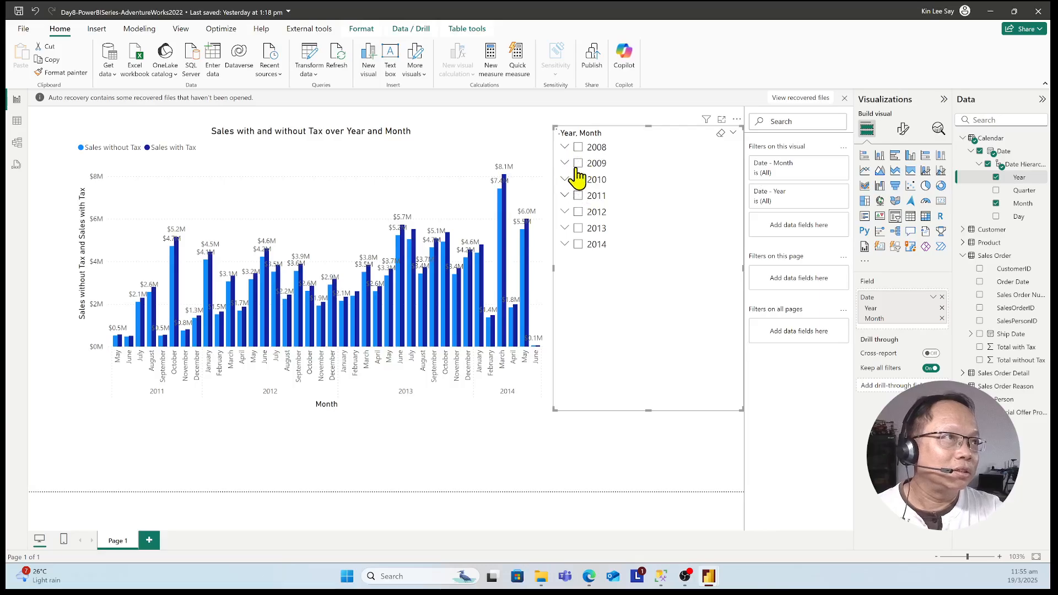
left_click(564, 147)
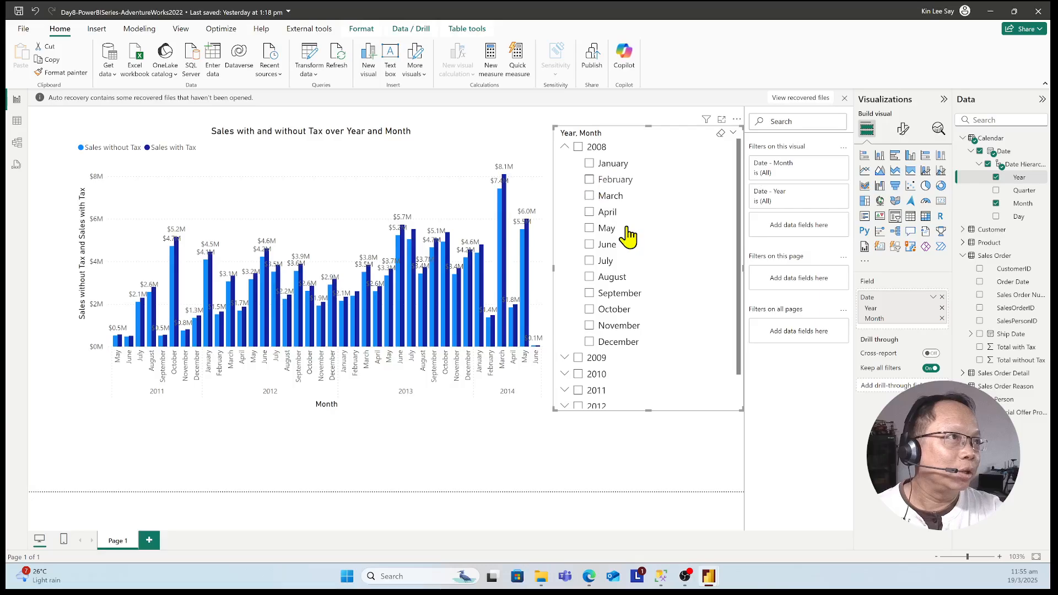
left_click(565, 147)
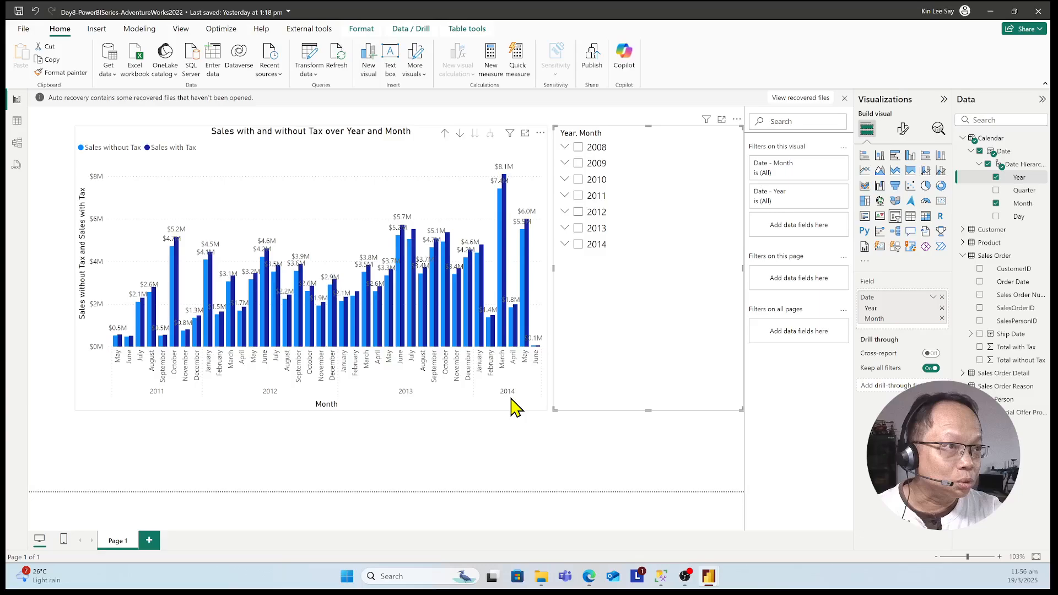
- Try the slicer on individual years including 2011, 2013 and 2014, finishing with only 2012 selected
left_click(578, 148)
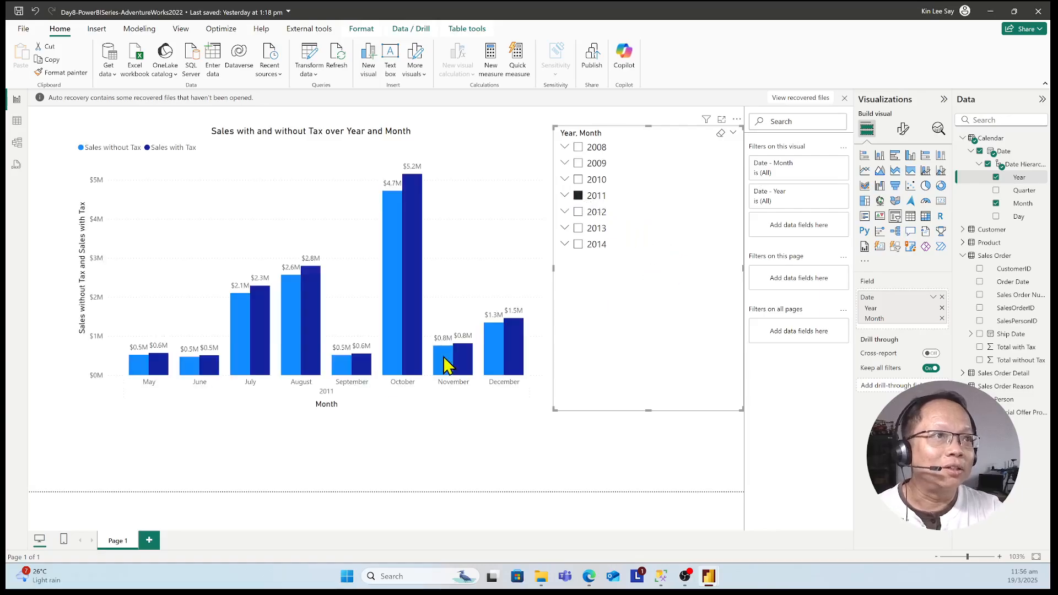
left_click(580, 233)
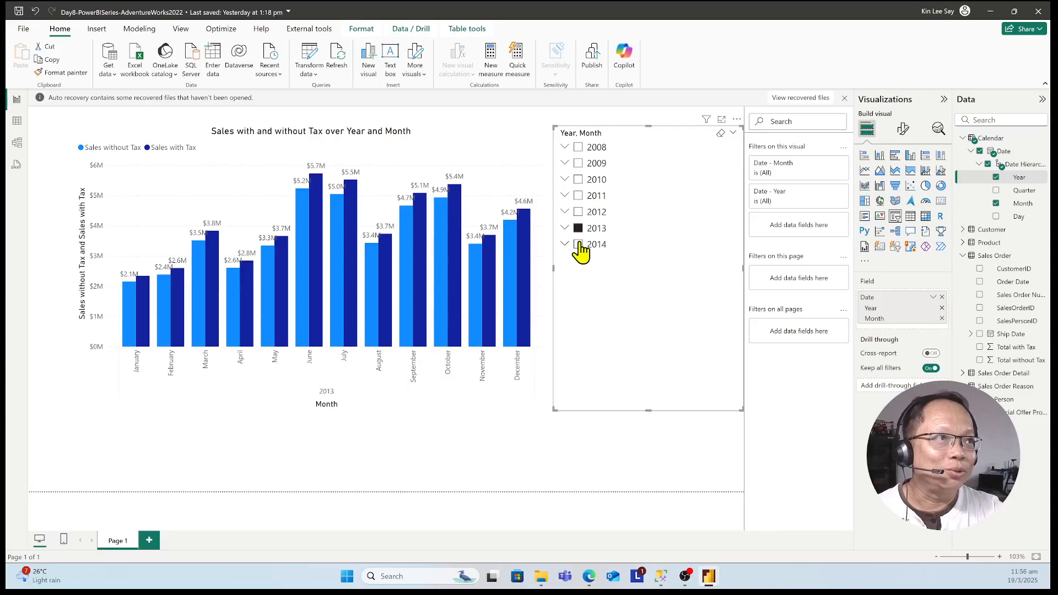
left_click(578, 244)
left_click(578, 211)
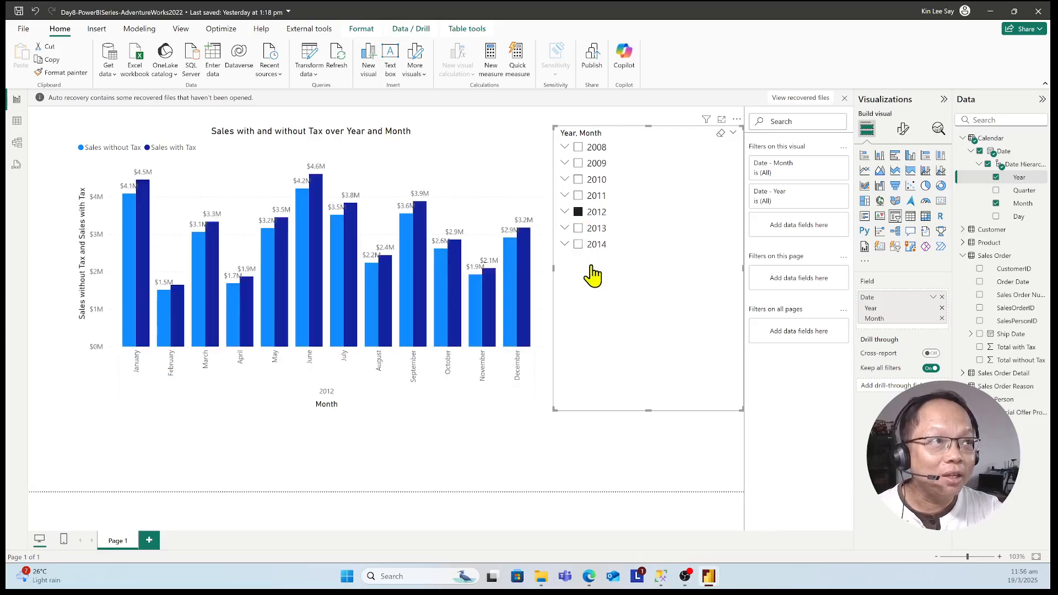
- Expand 2012 in the slicer and deselect its months one after another, leaving only March selected
left_click(564, 211)
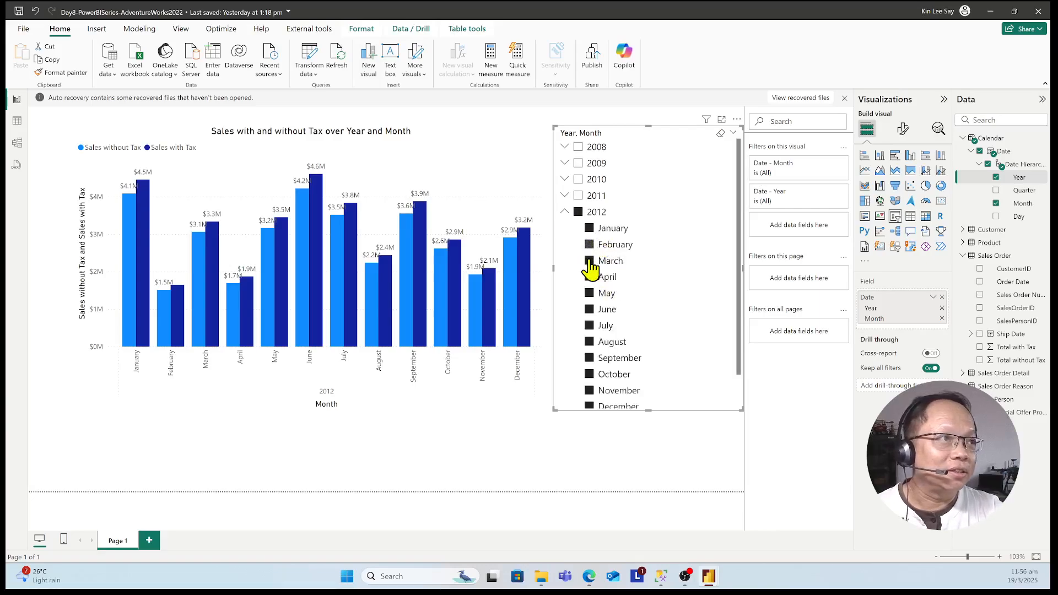
left_click(599, 280)
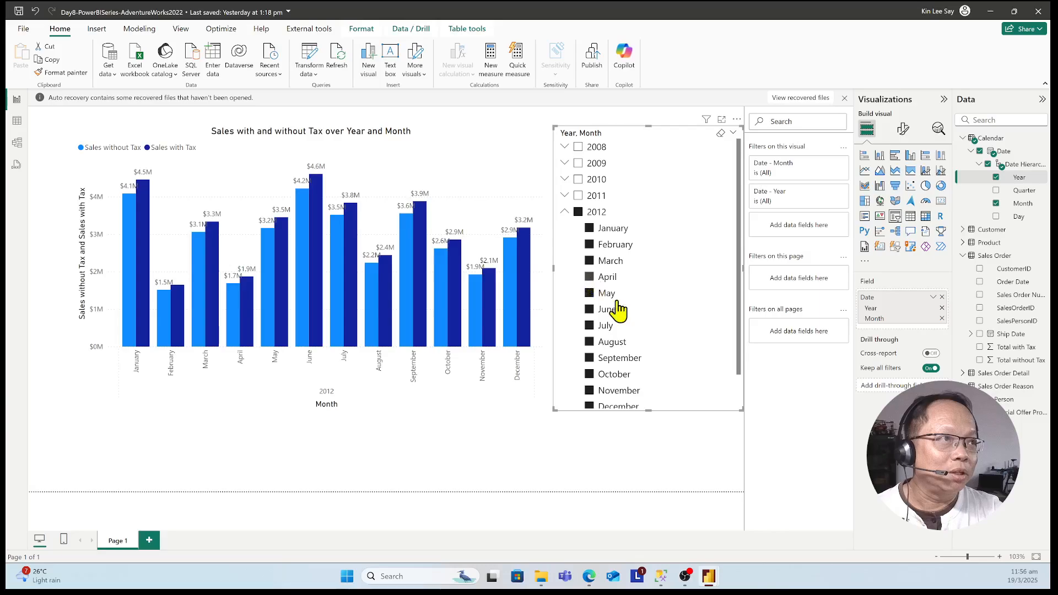
left_click(589, 244)
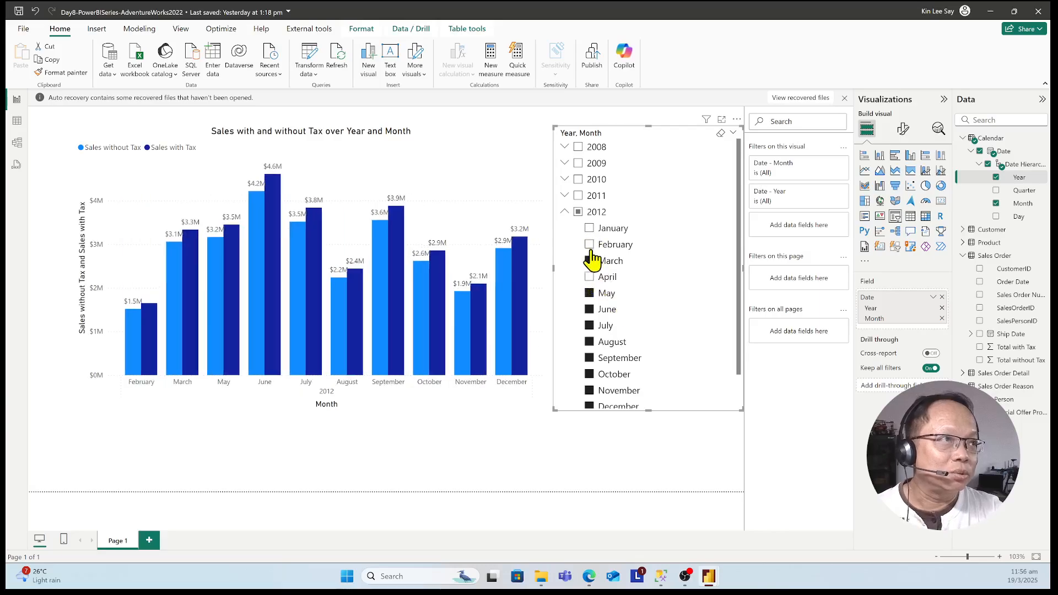
left_click(588, 311)
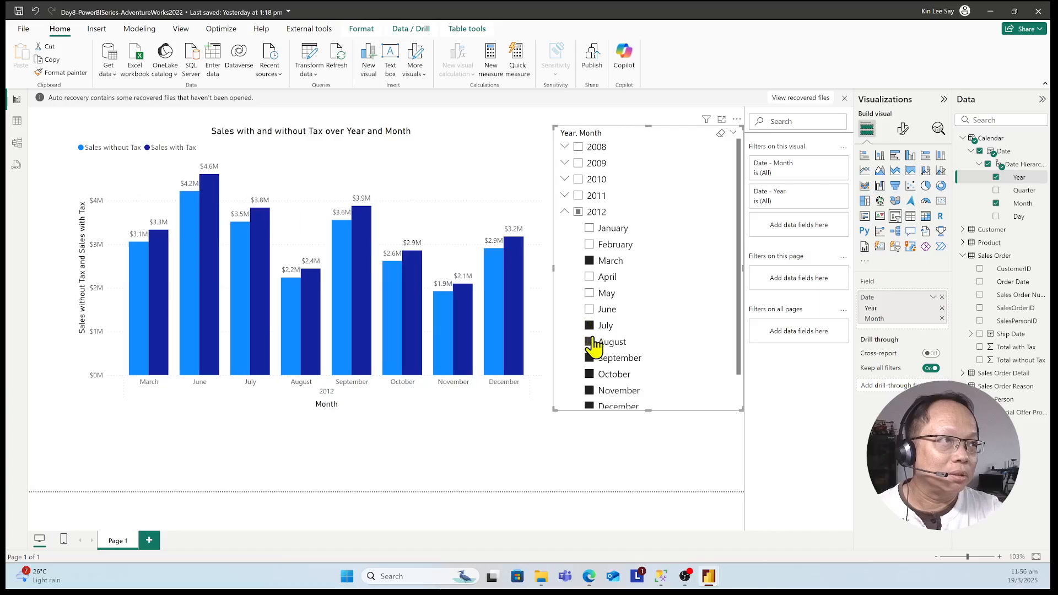
left_click(590, 342)
left_click(589, 358)
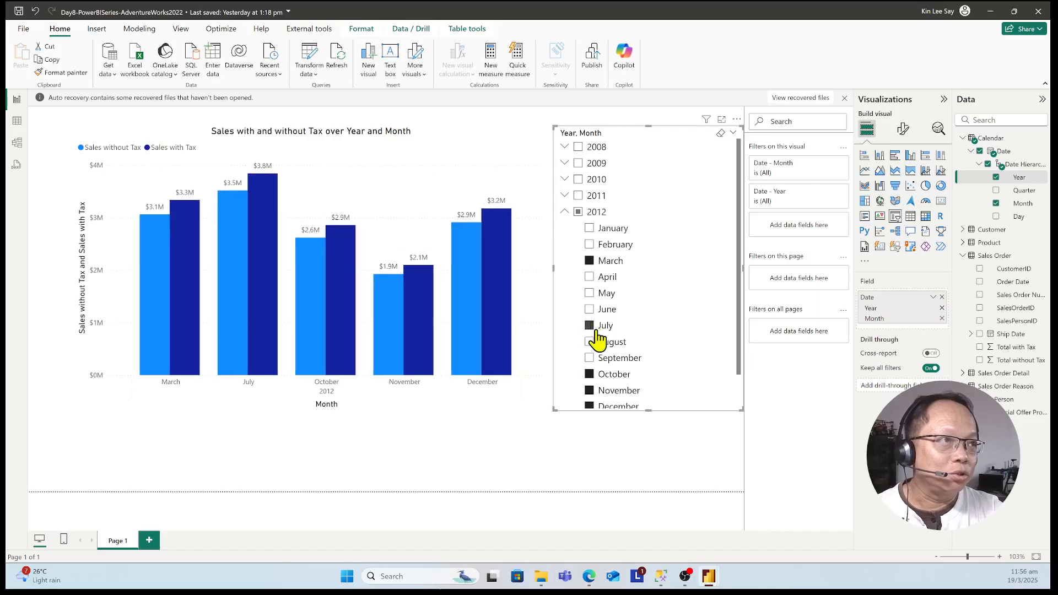
left_click(596, 330)
scroll(595, 385, "down", 1)
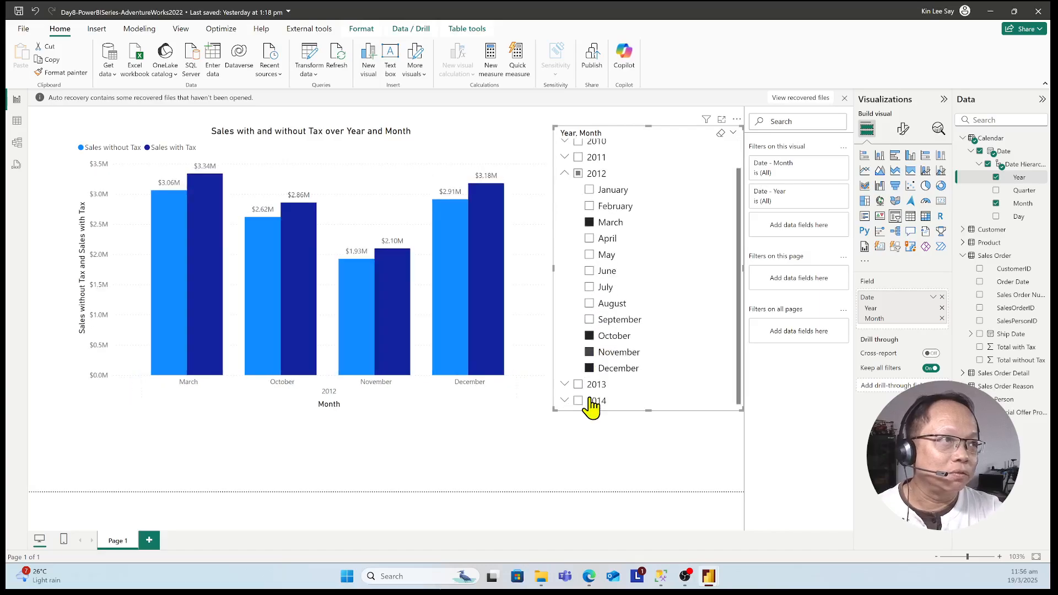
left_click(590, 368)
left_click(589, 353)
left_click(590, 335)
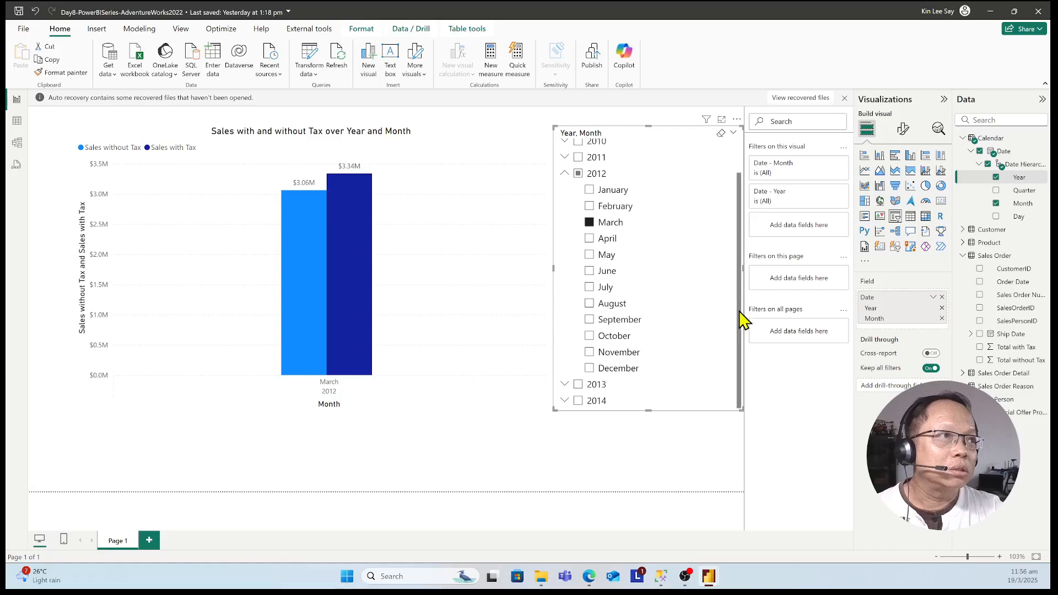
- Add August 2012 to the slicer selection, deselect March, and inspect the details of the Sales with Tax column
left_click(589, 304)
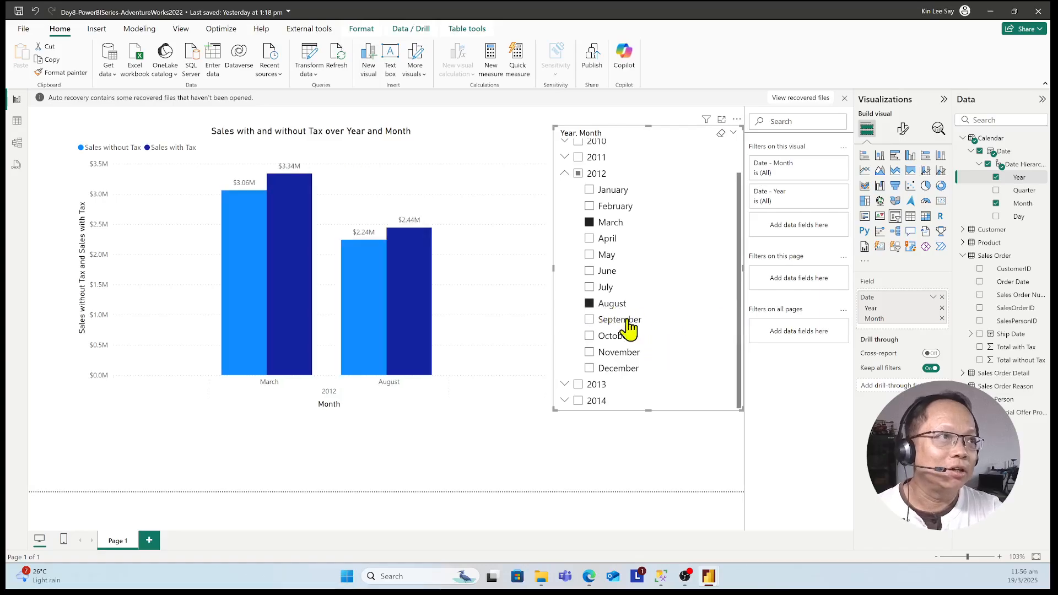
left_click(589, 222)
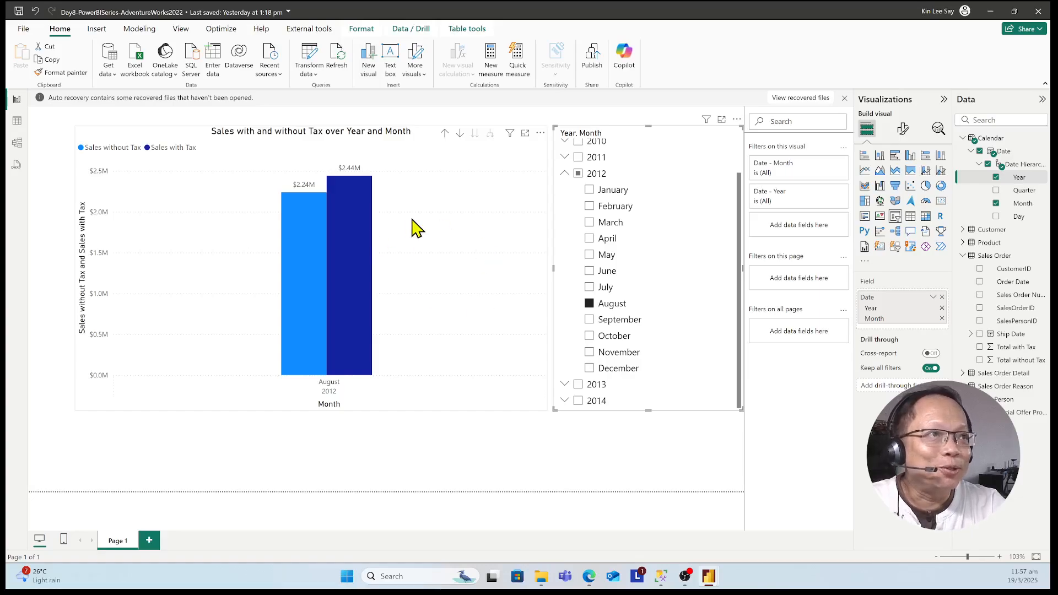
mouse_move(349, 214)
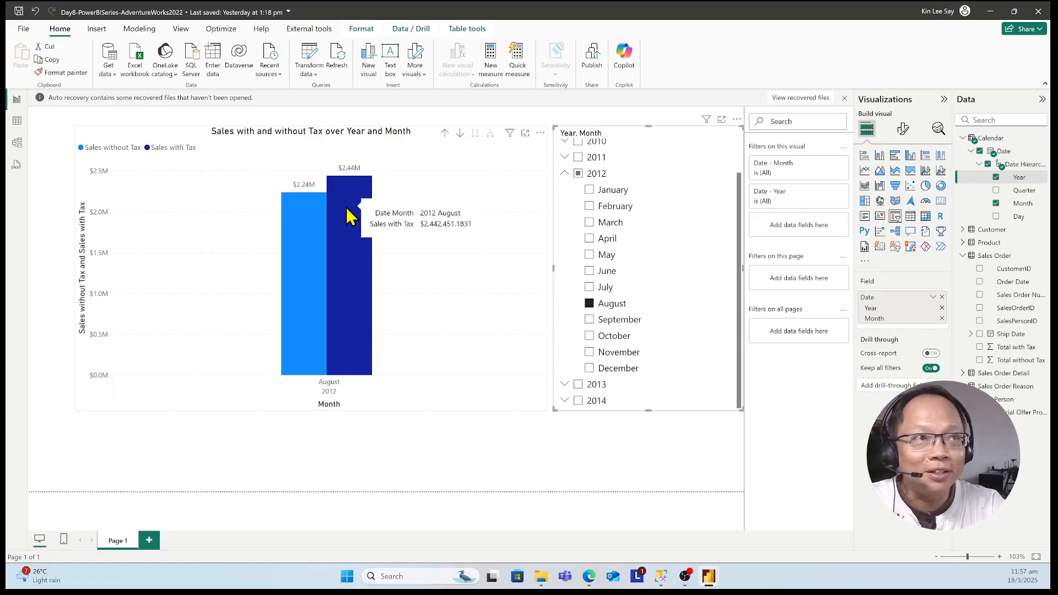